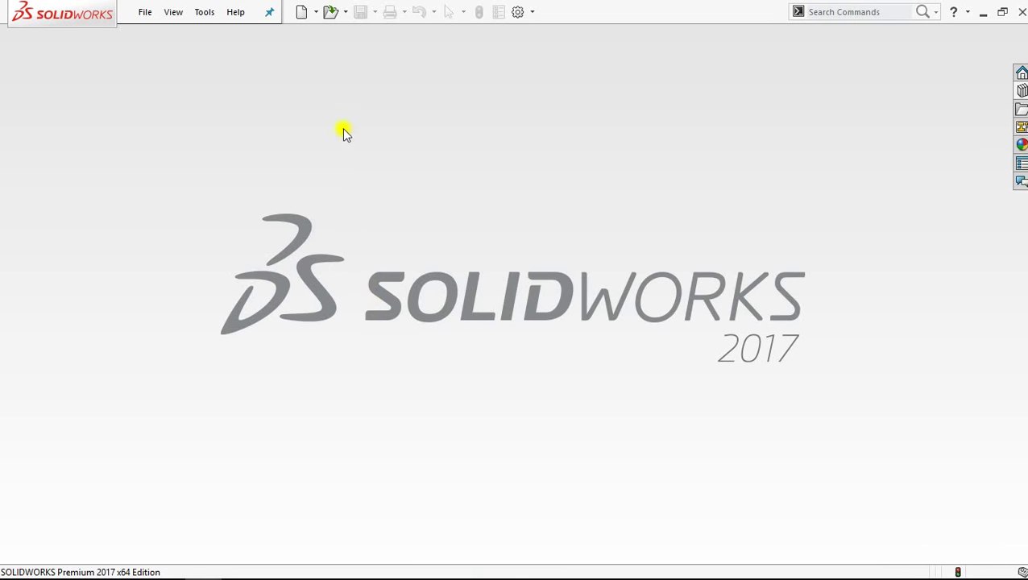
- Create a new Part document (Part2) and start a sketch on its Front Plane
{"action": "left_click", "coordinate": [304, 13]}
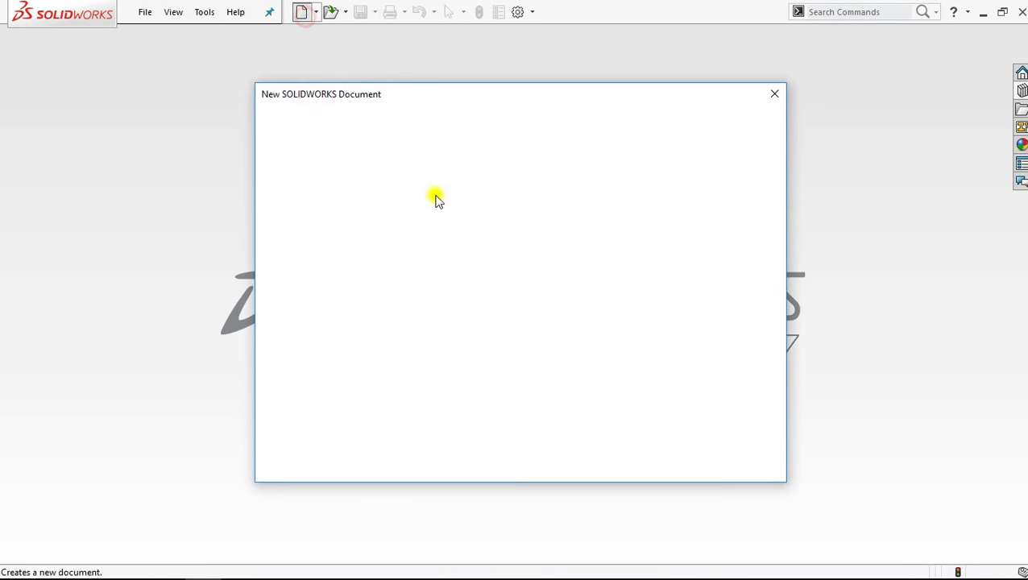
{"action": "left_click", "coordinate": [594, 454]}
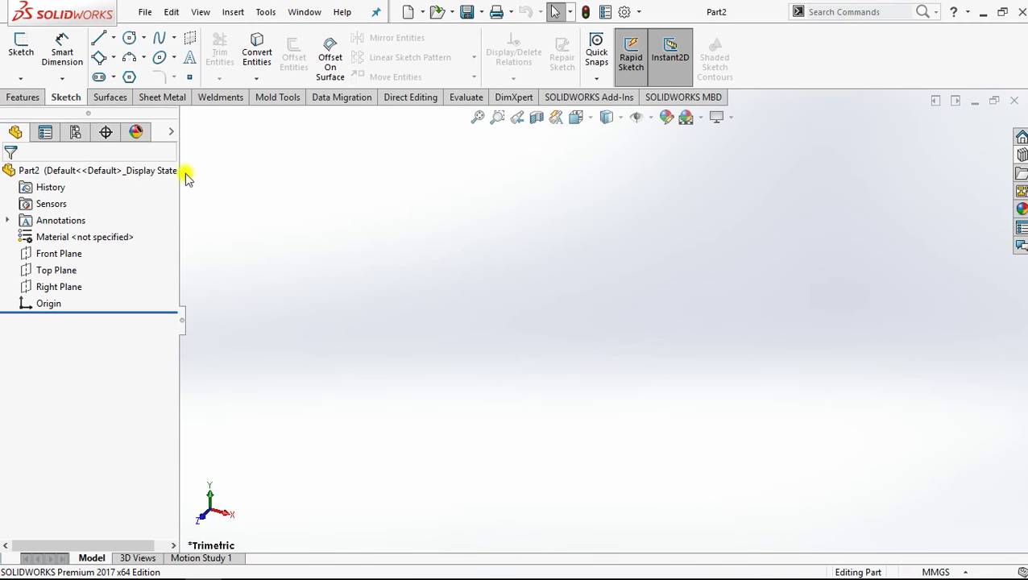
{"action": "left_click", "coordinate": [113, 38]}
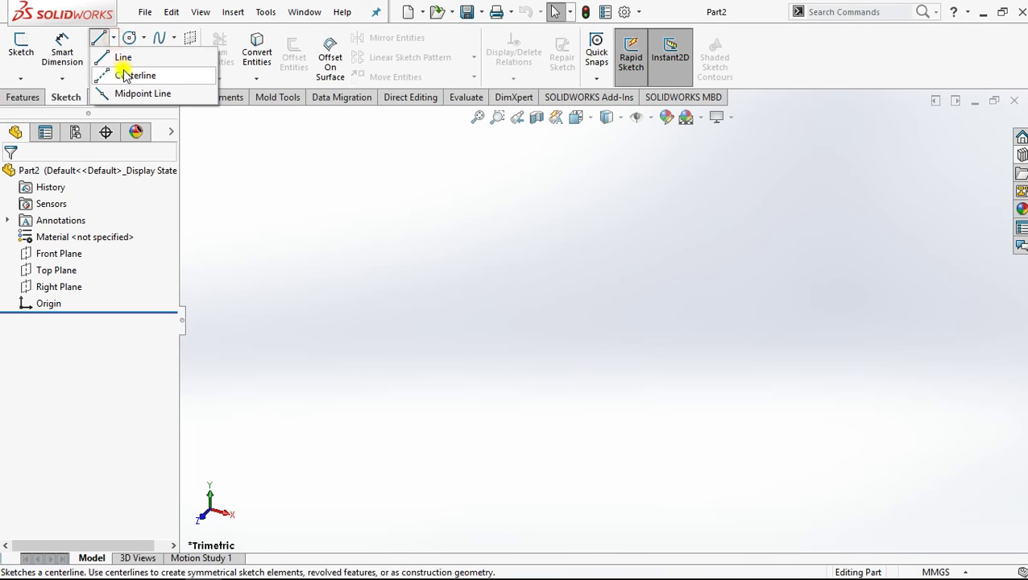
{"action": "left_click", "coordinate": [122, 73]}
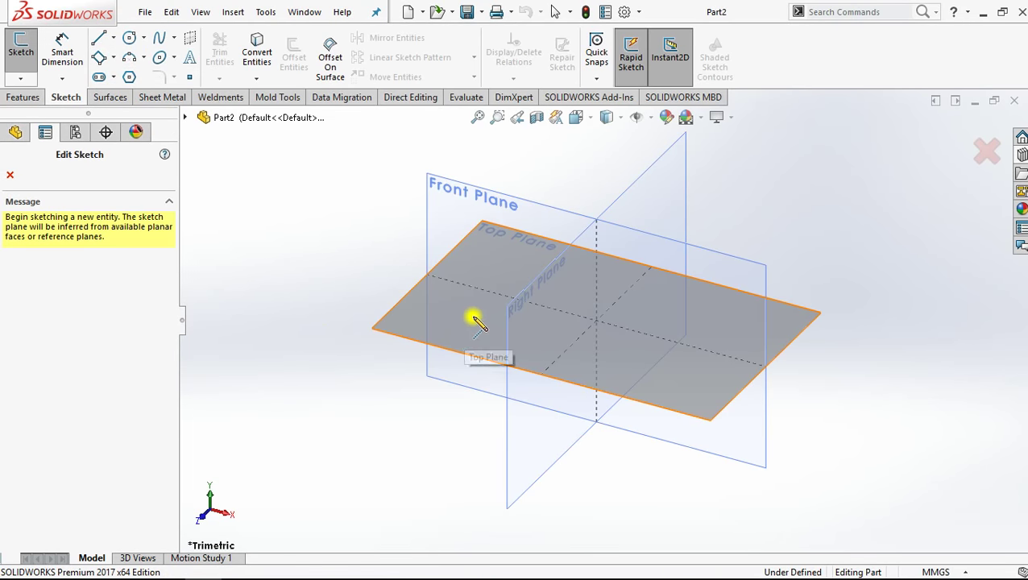
{"action": "left_click", "coordinate": [466, 320]}
{"action": "left_click", "coordinate": [82, 255]}
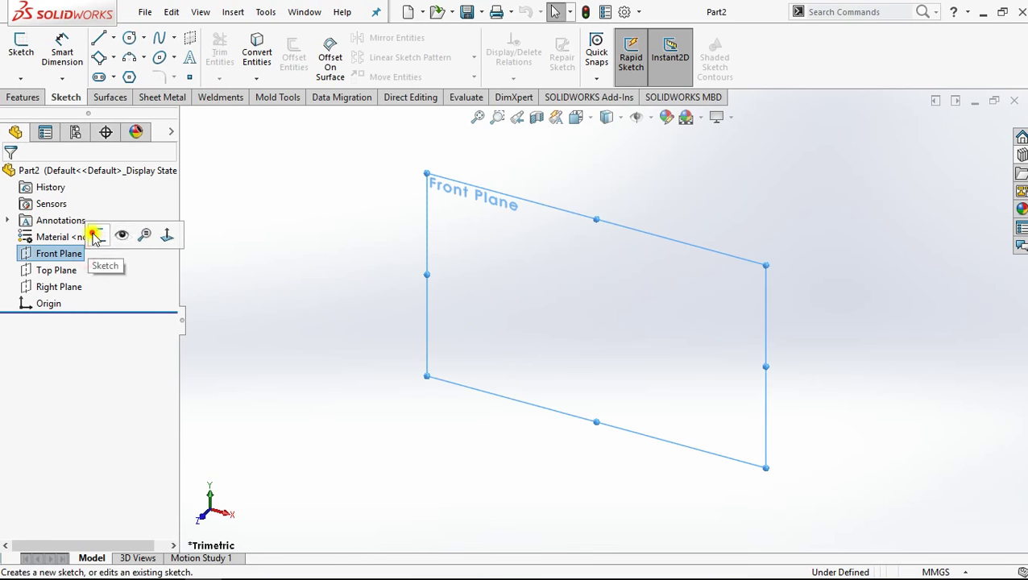
{"action": "left_click", "coordinate": [93, 232]}
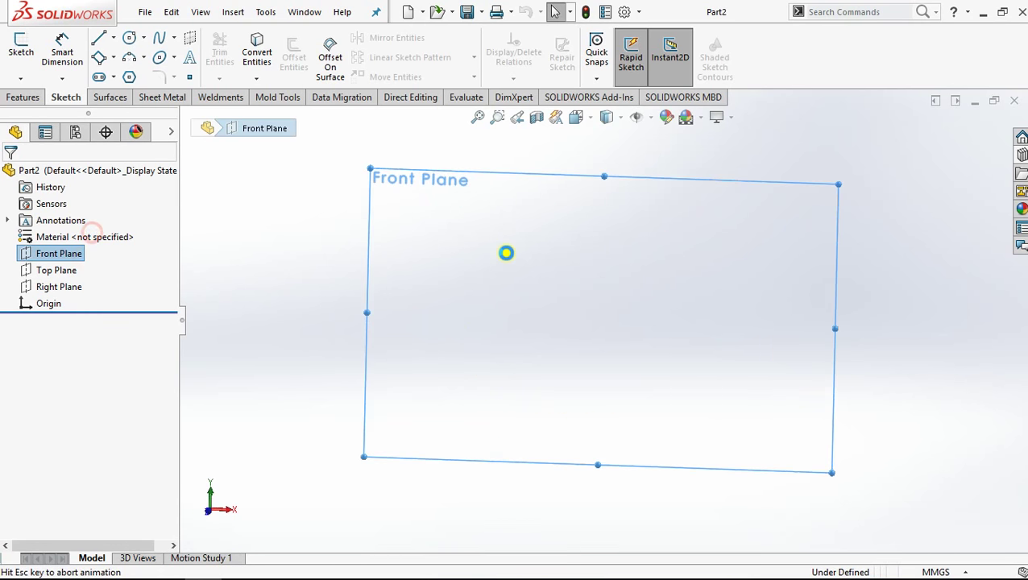
- Draw a 20 mm horizontal centreline leftward from the origin
{"action": "left_click", "coordinate": [112, 38]}
{"action": "left_click", "coordinate": [121, 74]}
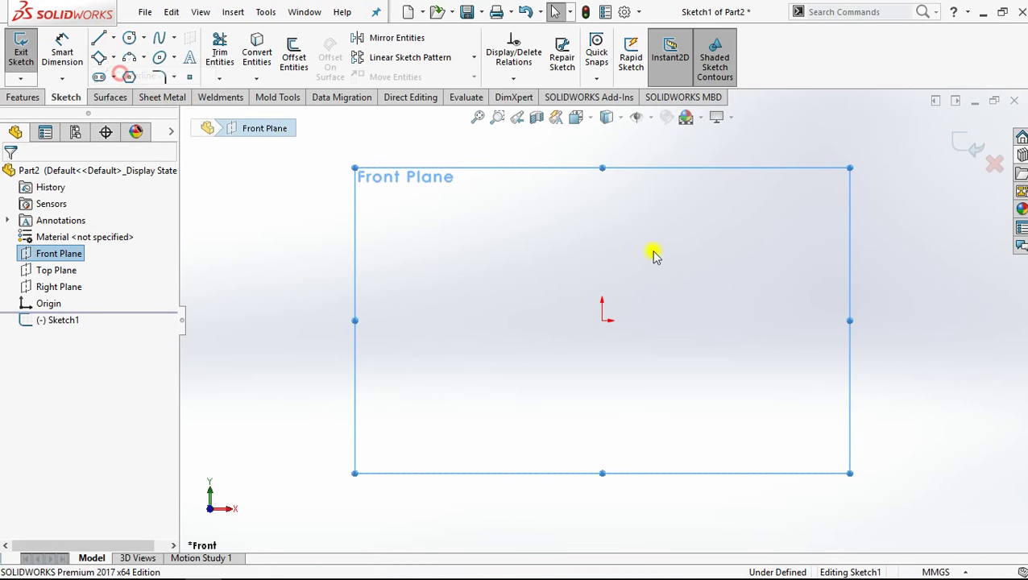
{"action": "left_click", "coordinate": [601, 321]}
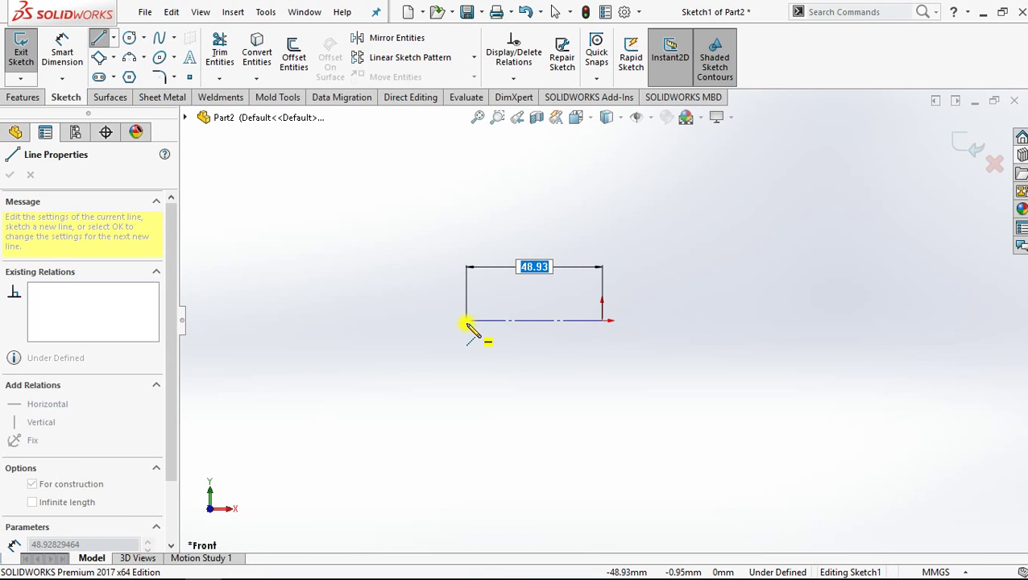
{"action": "type", "text": "20"}
{"action": "key", "text": "Return"}
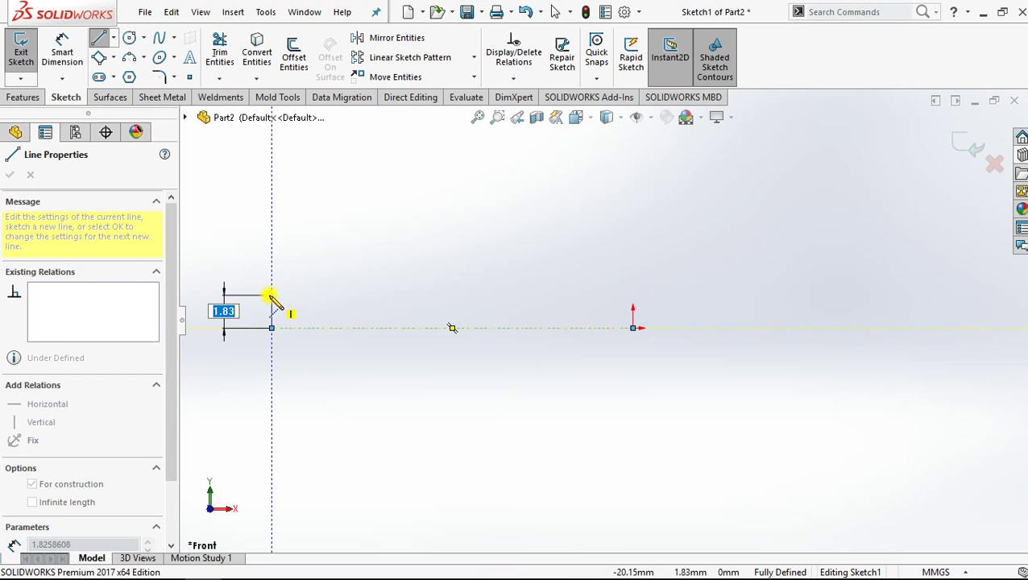
- Continue with a 3.2 mm vertical centreline and a short horizontal stub at its top
{"action": "type", "text": "3.2"}
{"action": "key", "text": "Return"}
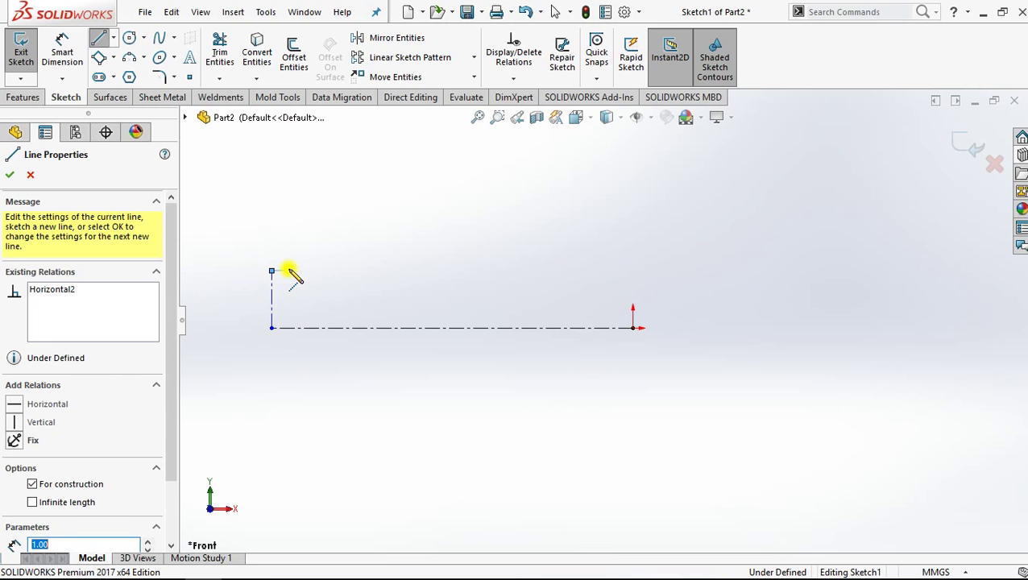
{"action": "left_click", "coordinate": [289, 271]}
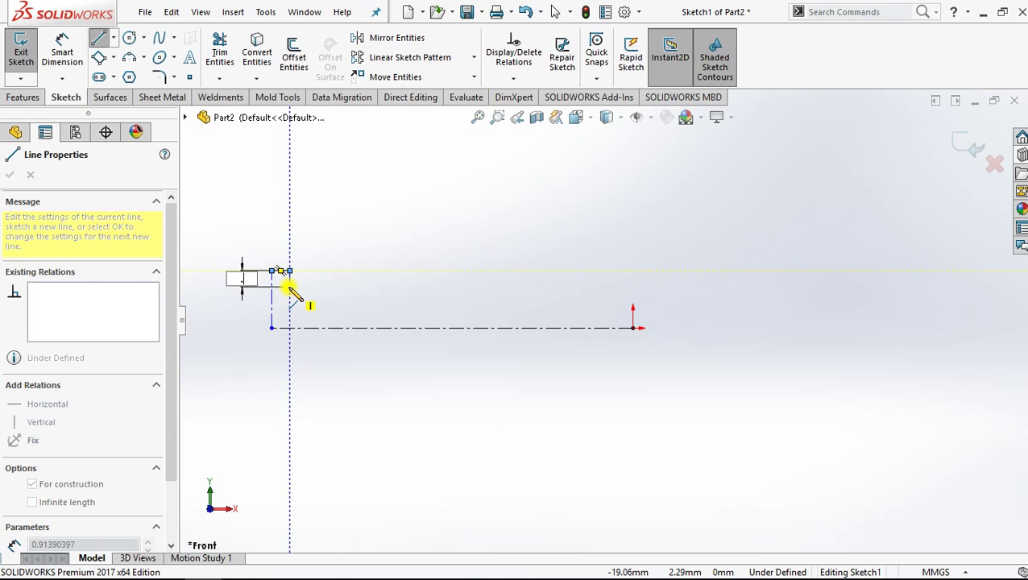
{"action": "type", "text": "0.5"}
{"action": "left_click", "coordinate": [271, 270]}
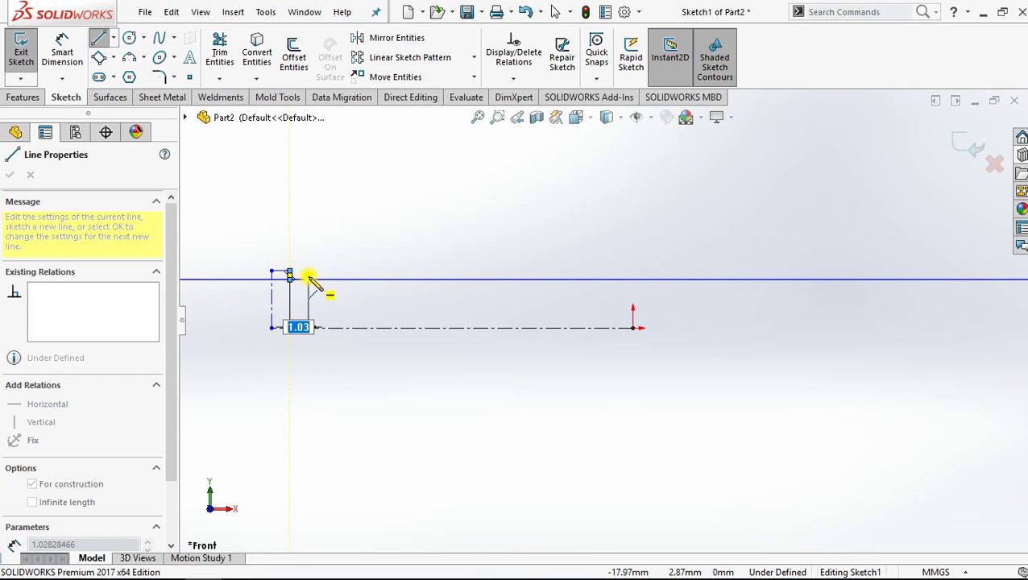
{"action": "key", "text": "Escape"}
{"action": "scroll", "coordinate": [314, 294], "scroll_direction": "up", "scroll_amount": 2}
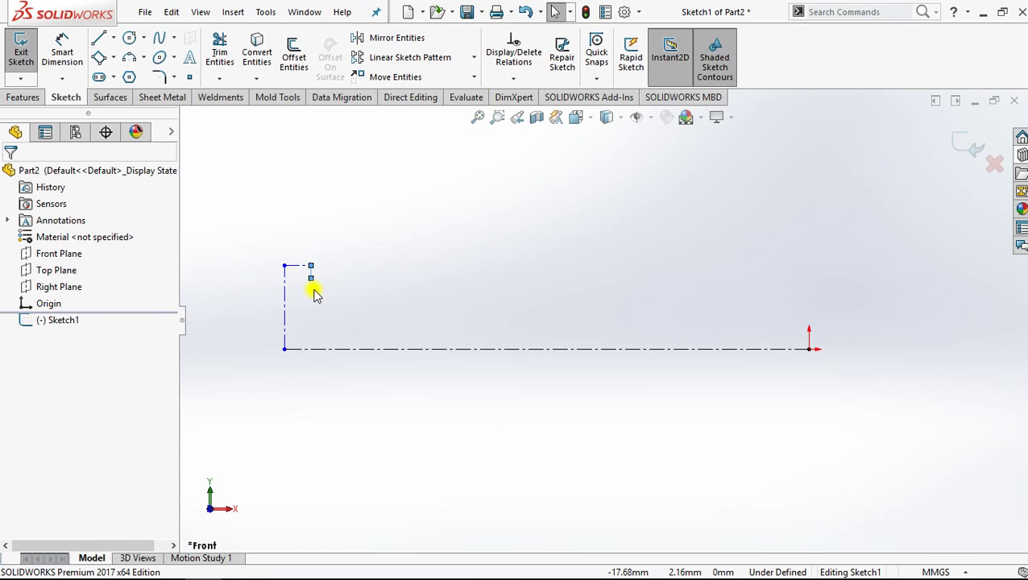
{"action": "scroll", "coordinate": [300, 277], "scroll_direction": "up", "scroll_amount": 3}
{"action": "scroll", "coordinate": [673, 385], "scroll_direction": "down", "scroll_amount": 2}
{"action": "scroll", "coordinate": [958, 412], "scroll_direction": "down", "scroll_amount": 1}
{"action": "scroll", "coordinate": [950, 411], "scroll_direction": "up", "scroll_amount": 1}
{"action": "scroll", "coordinate": [564, 338], "scroll_direction": "down", "scroll_amount": 1}
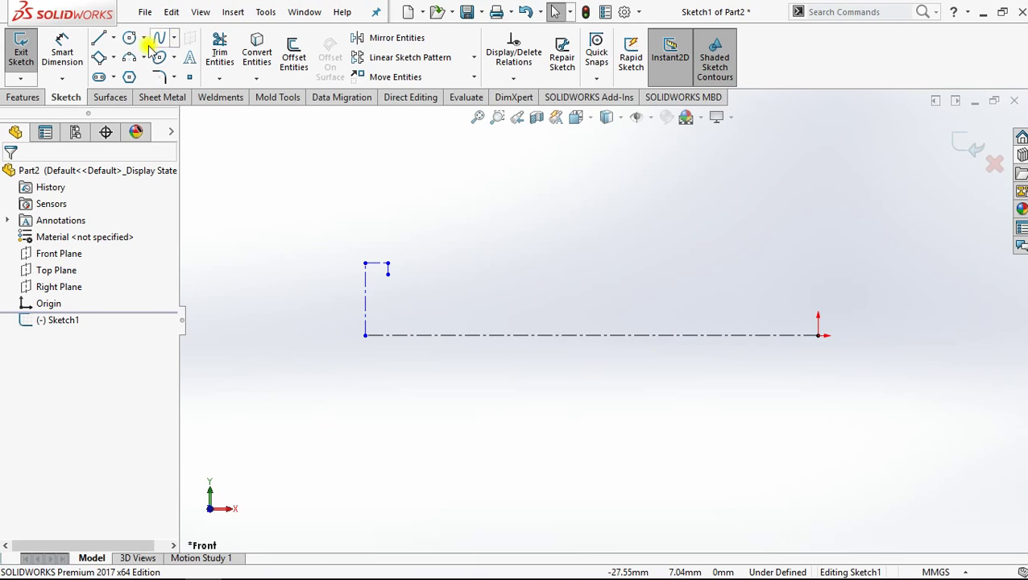
{"action": "left_click", "coordinate": [113, 38]}
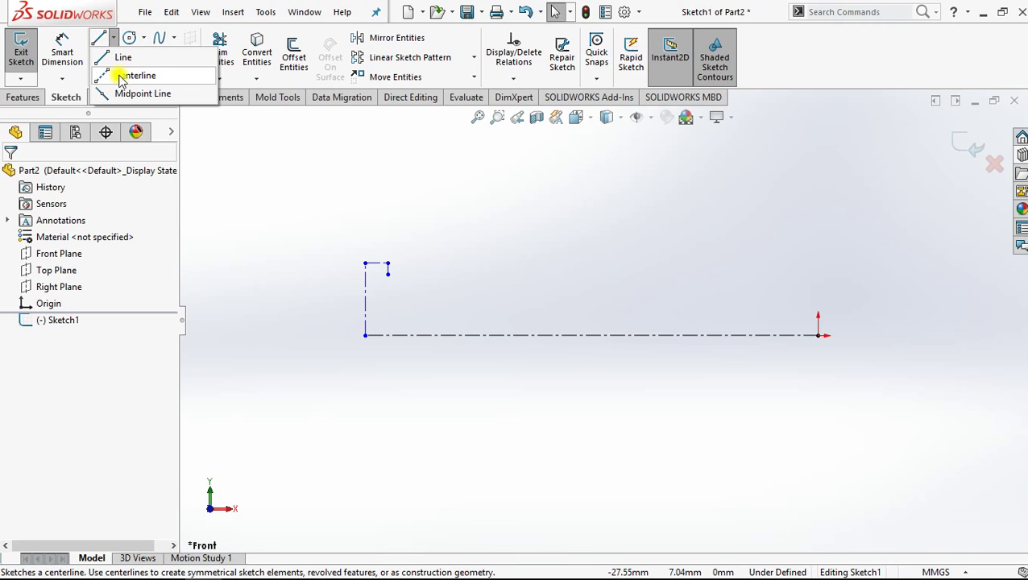
- Draw a 2.5 mm vertical centreline rising from the axis
{"action": "left_click", "coordinate": [120, 77]}
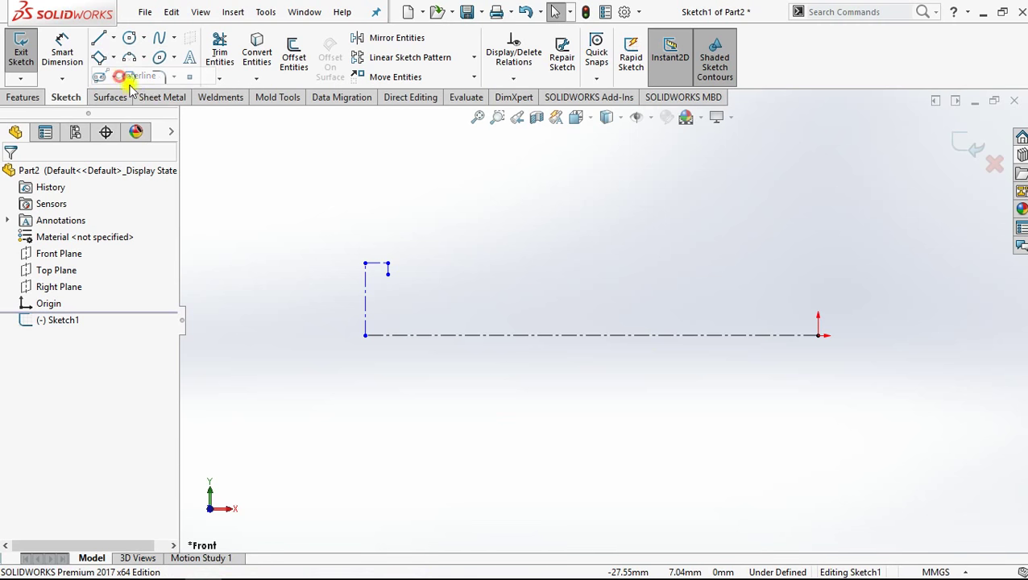
{"action": "left_click", "coordinate": [364, 335]}
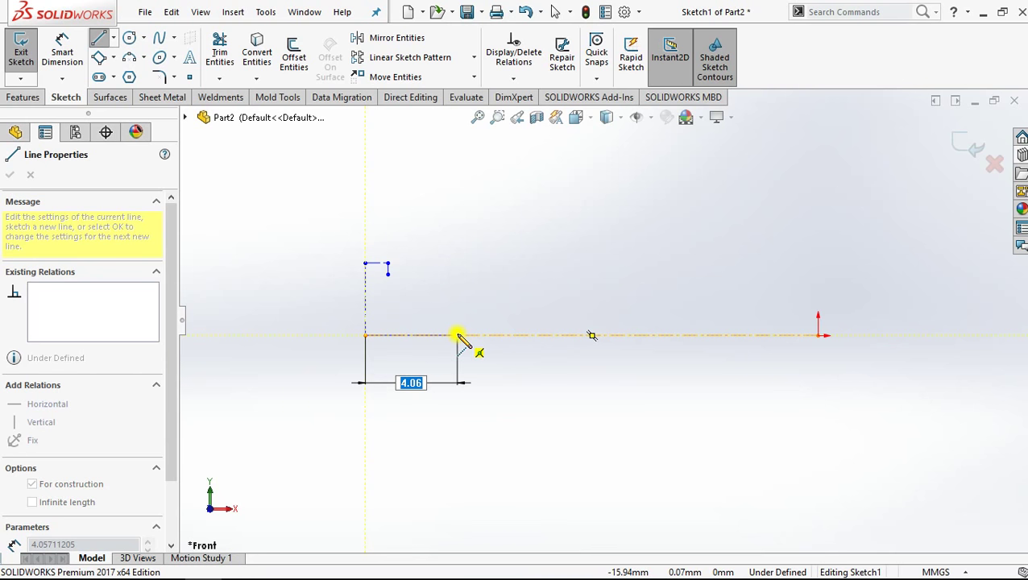
{"action": "left_click", "coordinate": [592, 335]}
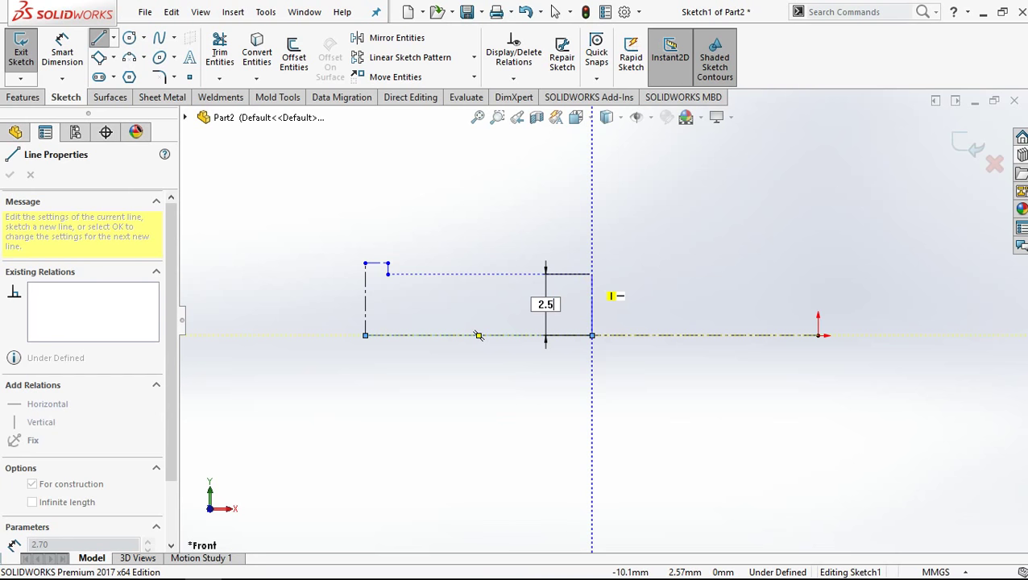
{"action": "left_click", "coordinate": [592, 278]}
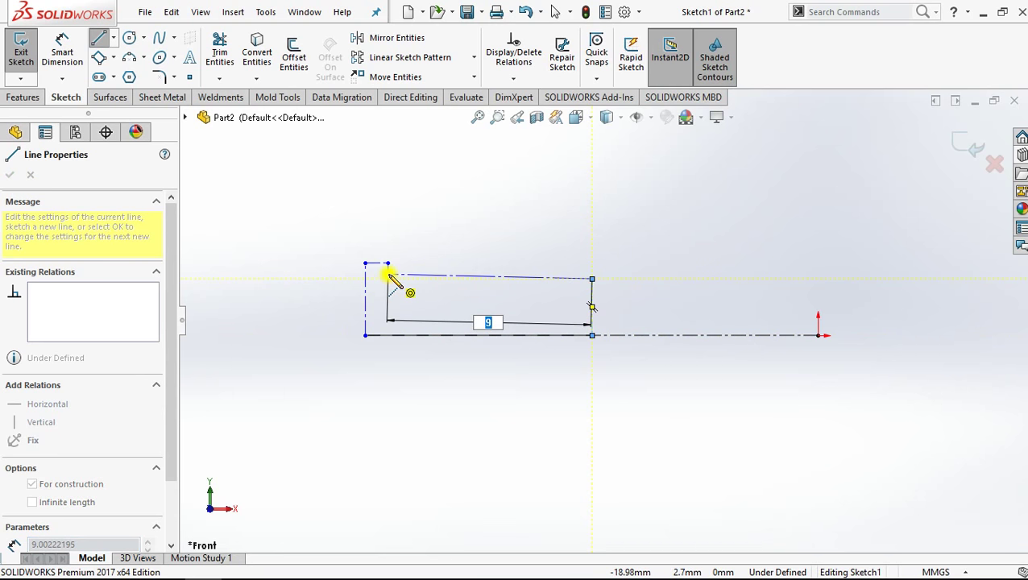
{"action": "key", "text": "Escape"}
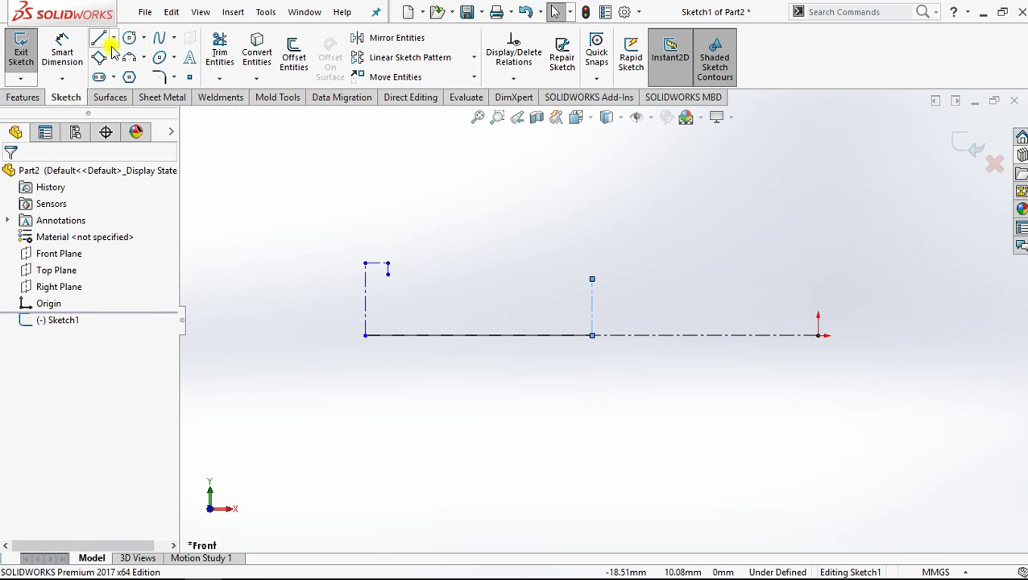
- Add a 2 mm vertical centreline 2 mm further right along the axis
{"action": "left_click", "coordinate": [113, 38]}
{"action": "left_click", "coordinate": [128, 76]}
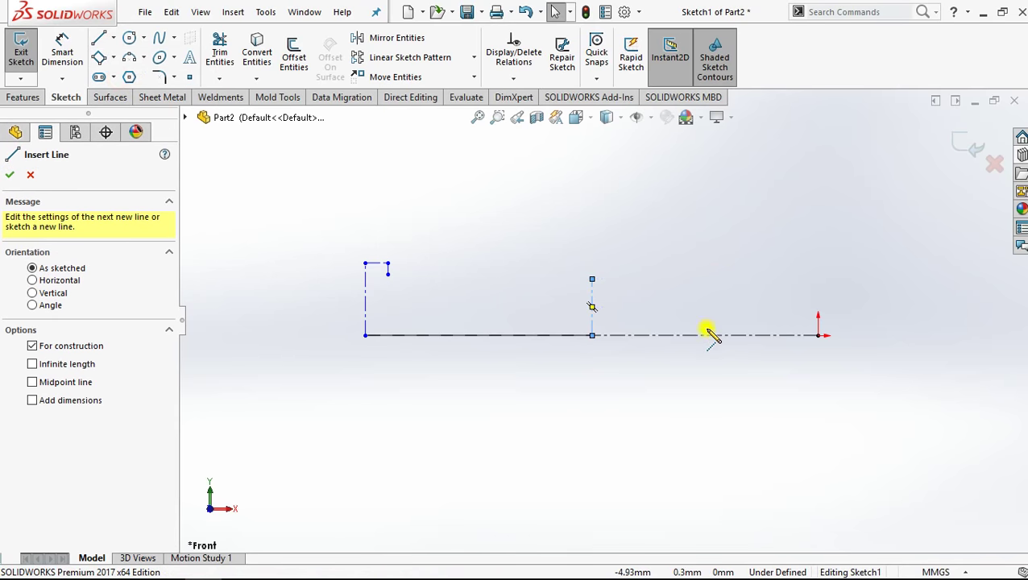
{"action": "left_click", "coordinate": [592, 335]}
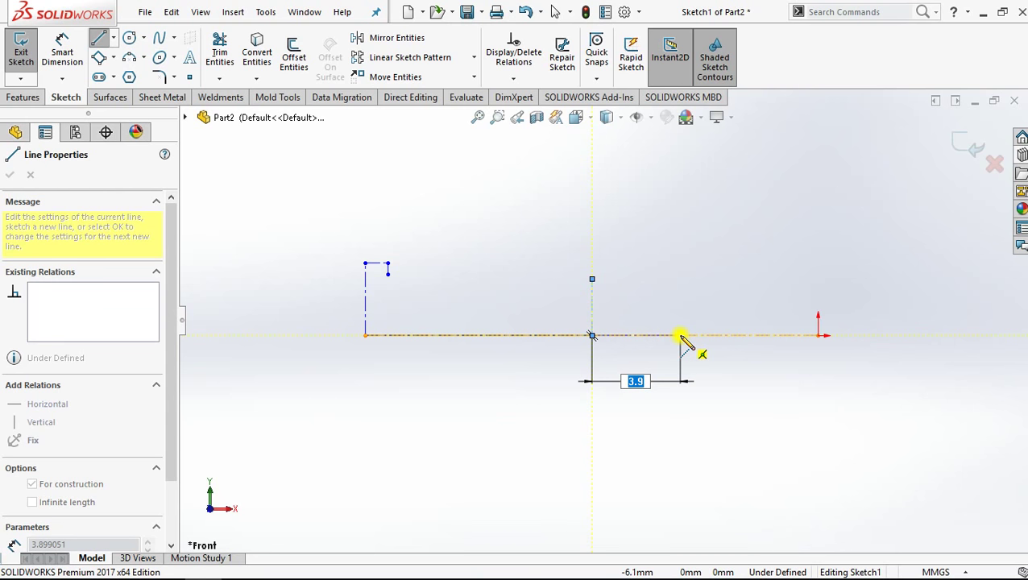
{"action": "type", "text": "2"}
{"action": "left_click", "coordinate": [680, 334]}
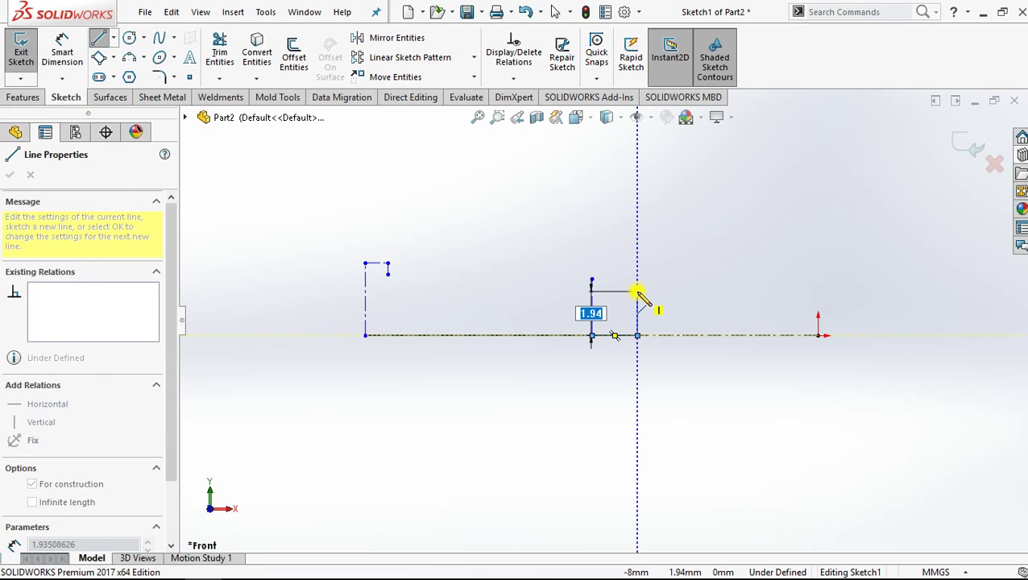
{"action": "left_click", "coordinate": [613, 335]}
{"action": "left_click", "coordinate": [636, 290]}
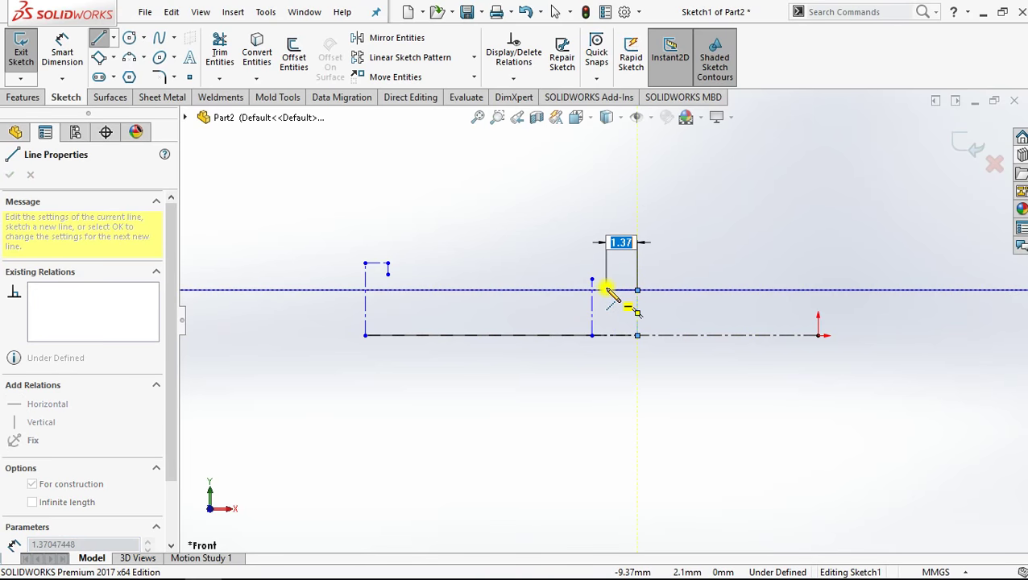
{"action": "key", "text": "Escape"}
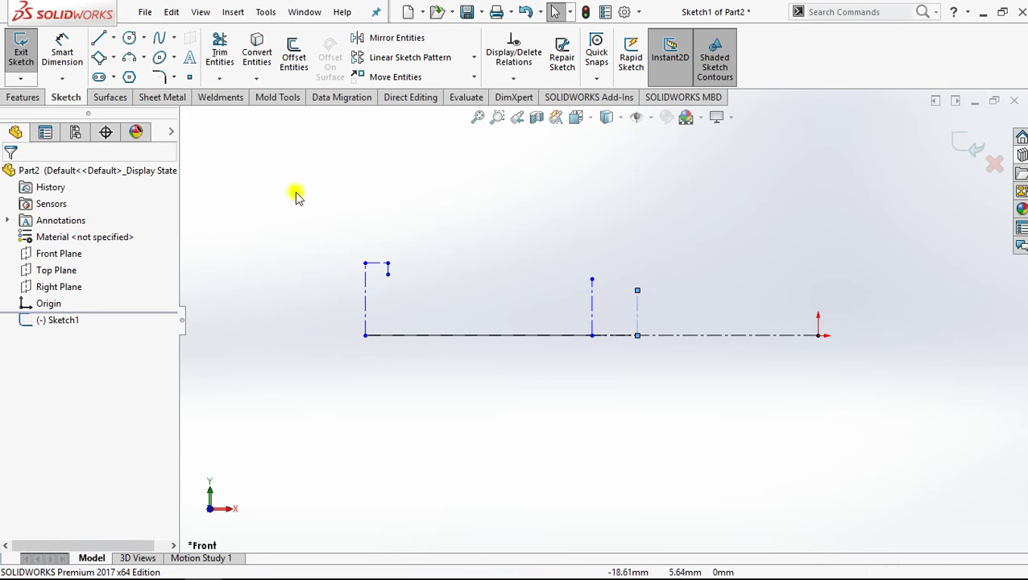
{"action": "left_click", "coordinate": [113, 38]}
- Draw a short vertical centreline just above the sketch origin
{"action": "left_click", "coordinate": [121, 75]}
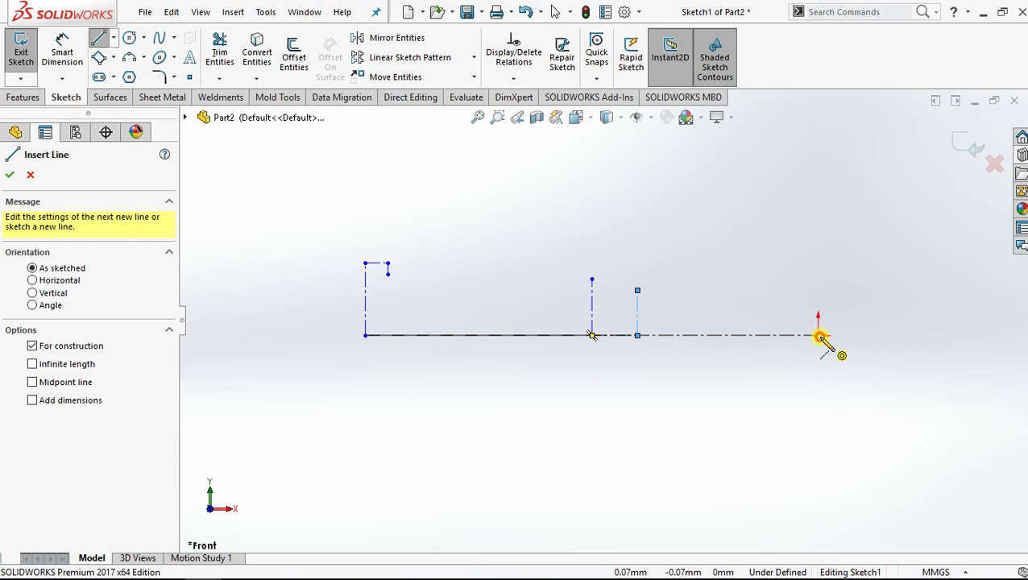
{"action": "left_click", "coordinate": [818, 336]}
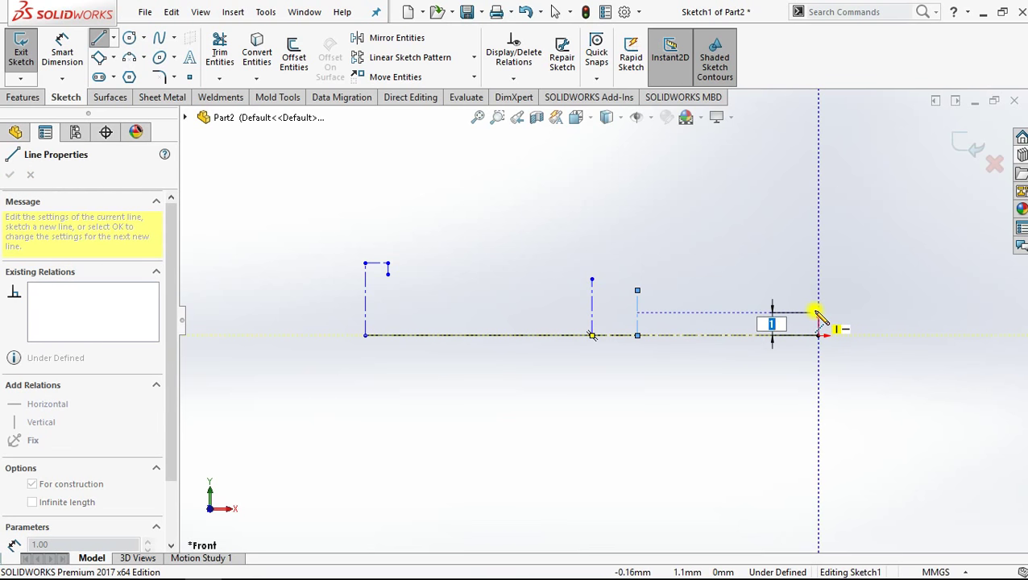
{"action": "left_click", "coordinate": [817, 314]}
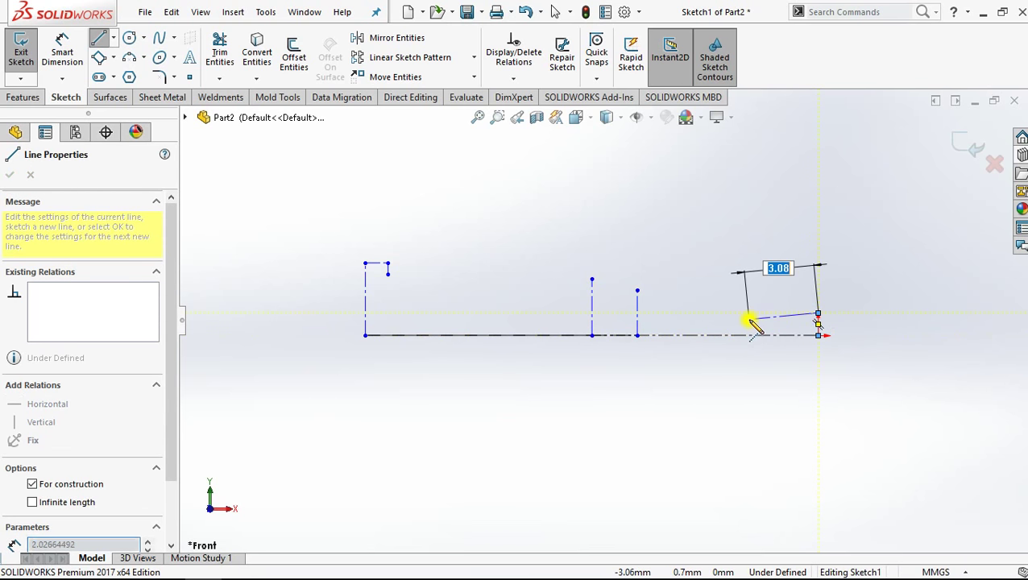
{"action": "key", "text": "Escape"}
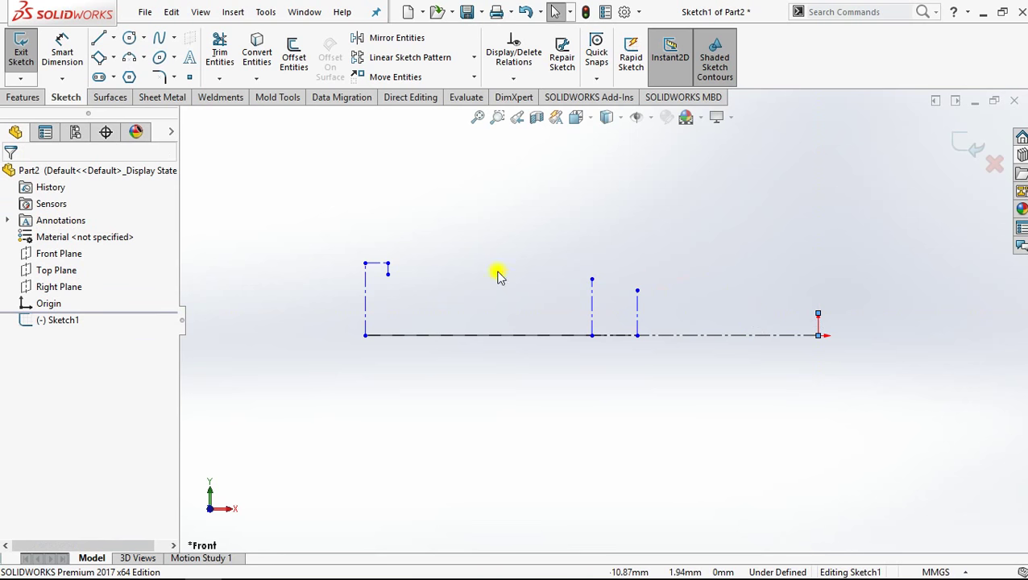
- Add a 2 mm vertical construction line rising from the axis
{"action": "left_click", "coordinate": [114, 38]}
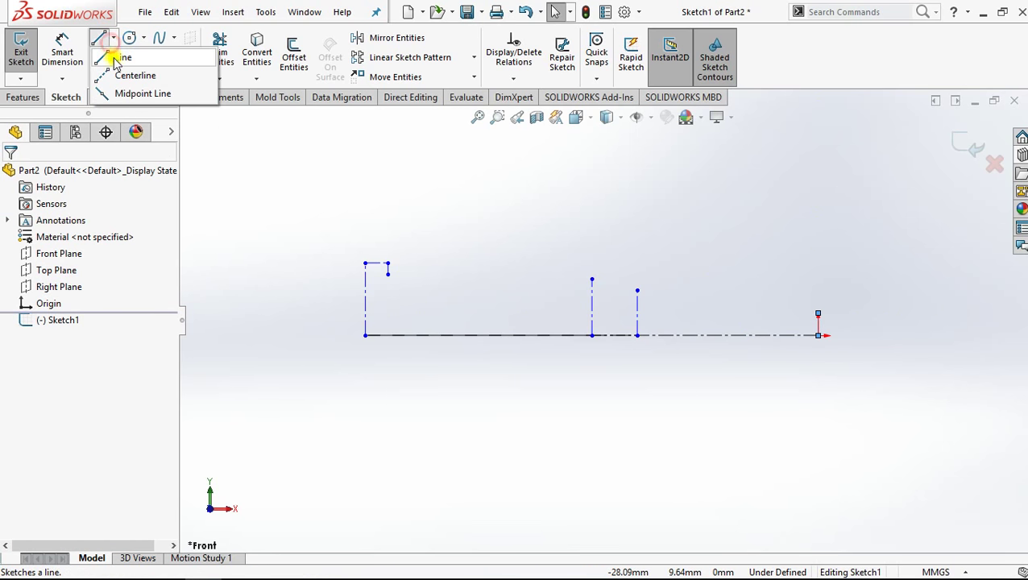
{"action": "left_click", "coordinate": [123, 75]}
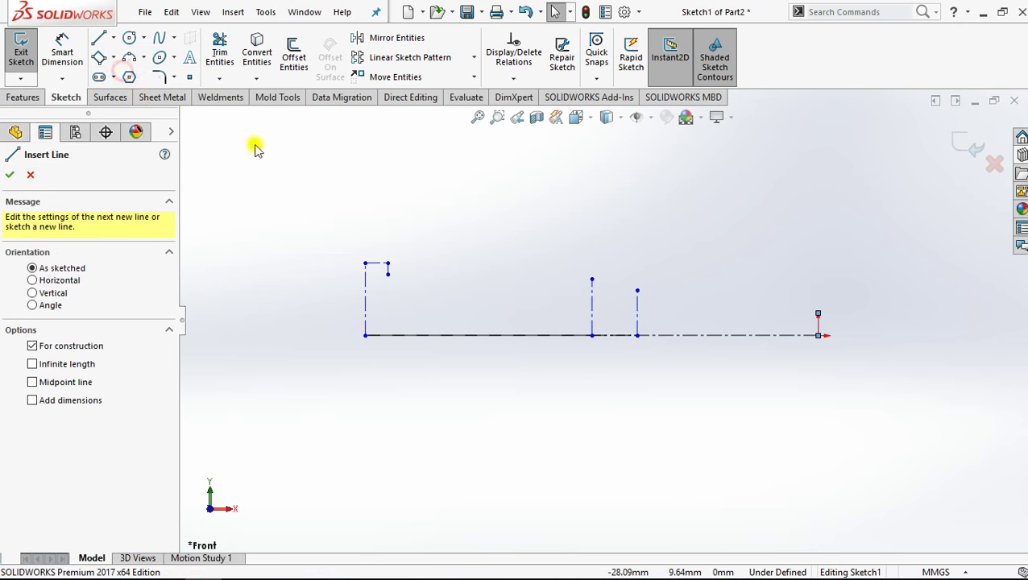
{"action": "left_click", "coordinate": [637, 335]}
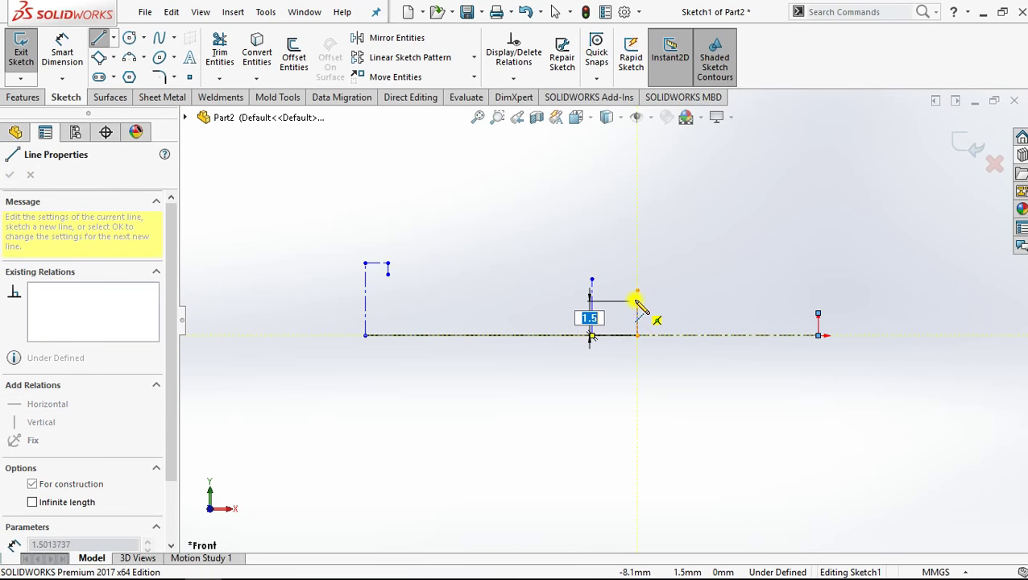
{"action": "type", "text": "2"}
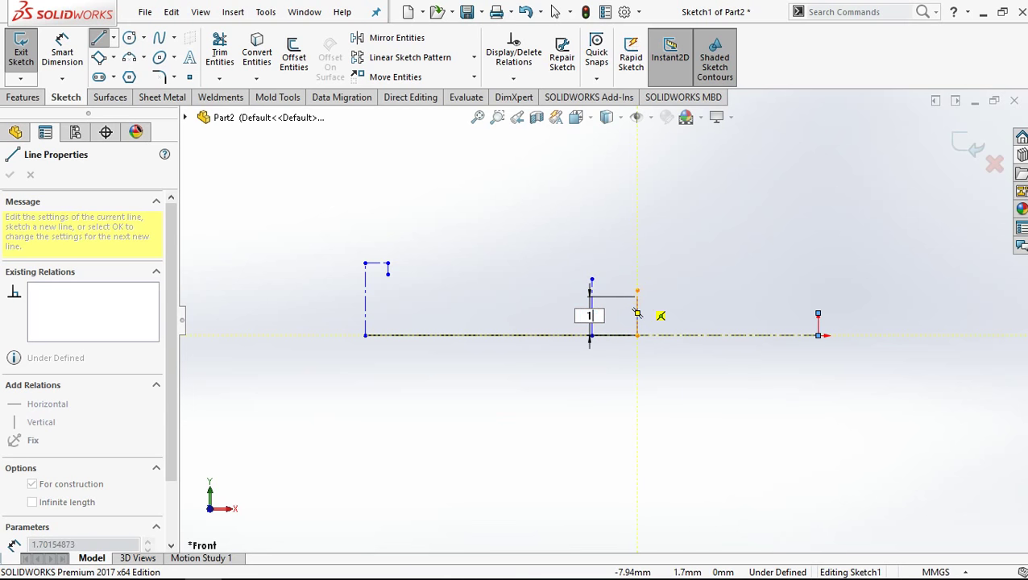
{"action": "left_click", "coordinate": [641, 297]}
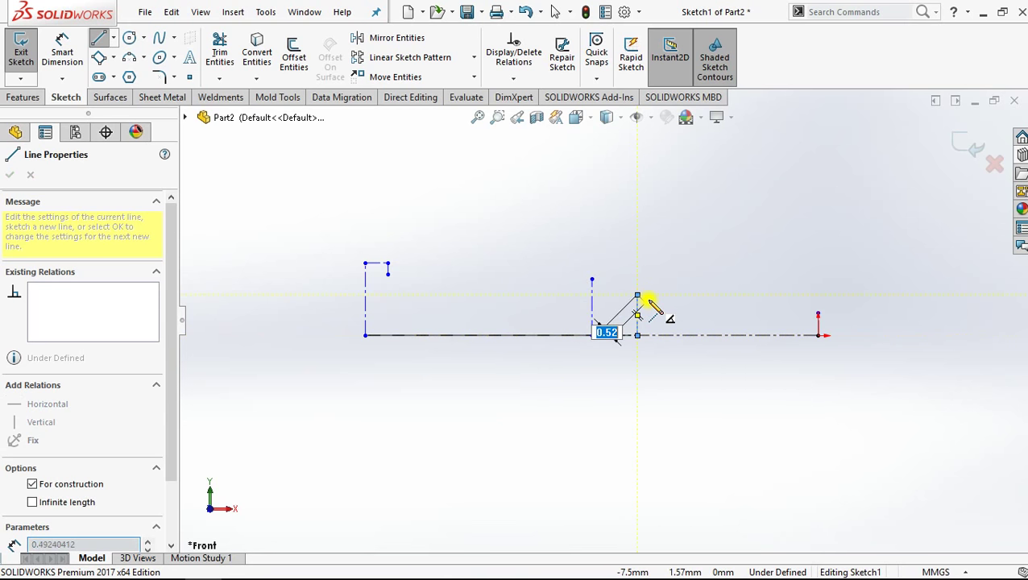
{"action": "double_click", "coordinate": [648, 300]}
{"action": "key", "text": "Escape"}
{"action": "scroll", "coordinate": [648, 301], "scroll_direction": "down", "scroll_amount": 2}
{"action": "scroll", "coordinate": [636, 294], "scroll_direction": "down", "scroll_amount": 2}
{"action": "scroll", "coordinate": [612, 310], "scroll_direction": "down", "scroll_amount": 2}
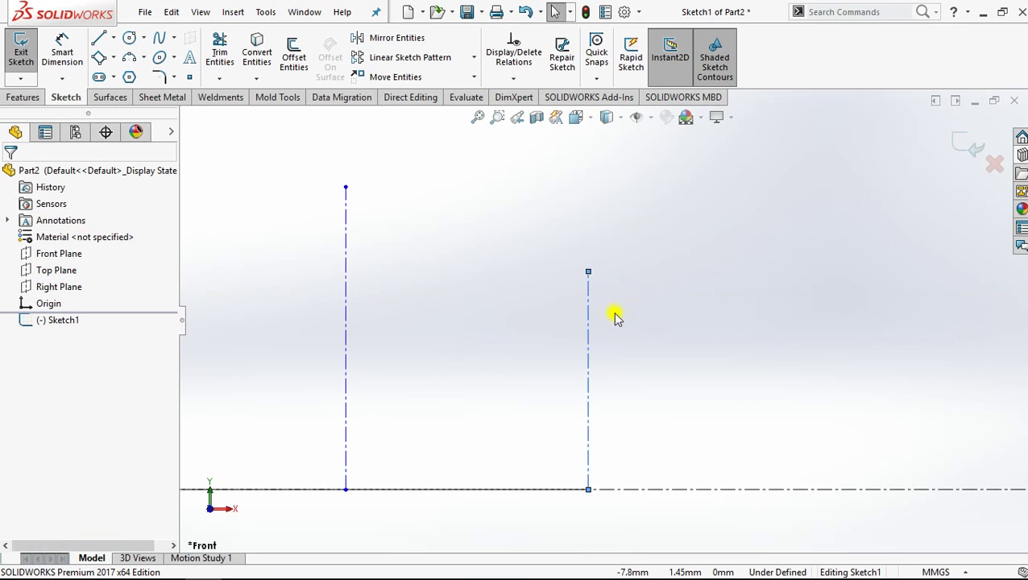
{"action": "left_click", "coordinate": [482, 287]}
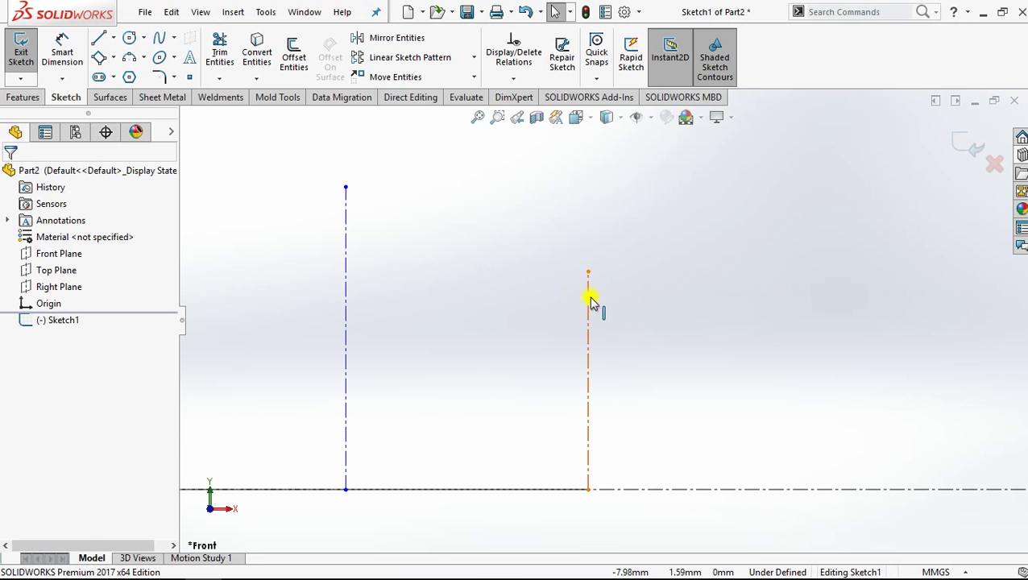
- Draw a tall vertical centreline across the axis at the right
{"action": "left_click", "coordinate": [113, 38]}
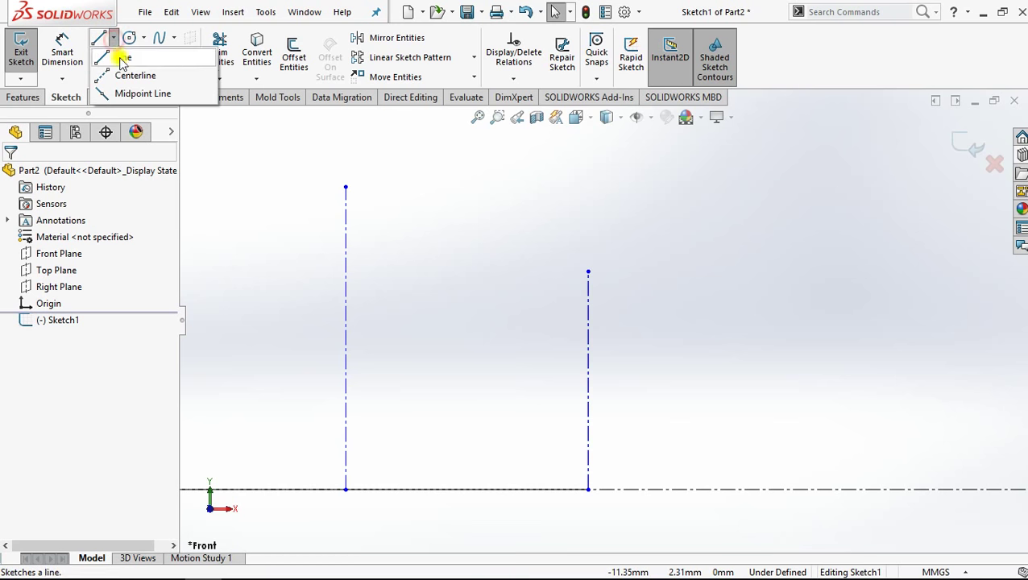
{"action": "left_click", "coordinate": [133, 74]}
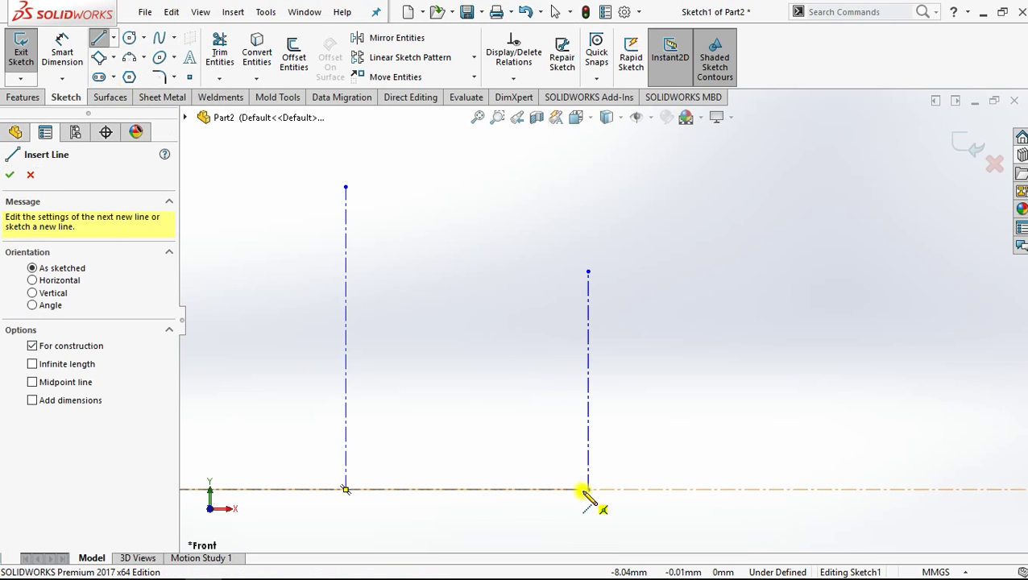
{"action": "left_click", "coordinate": [588, 489]}
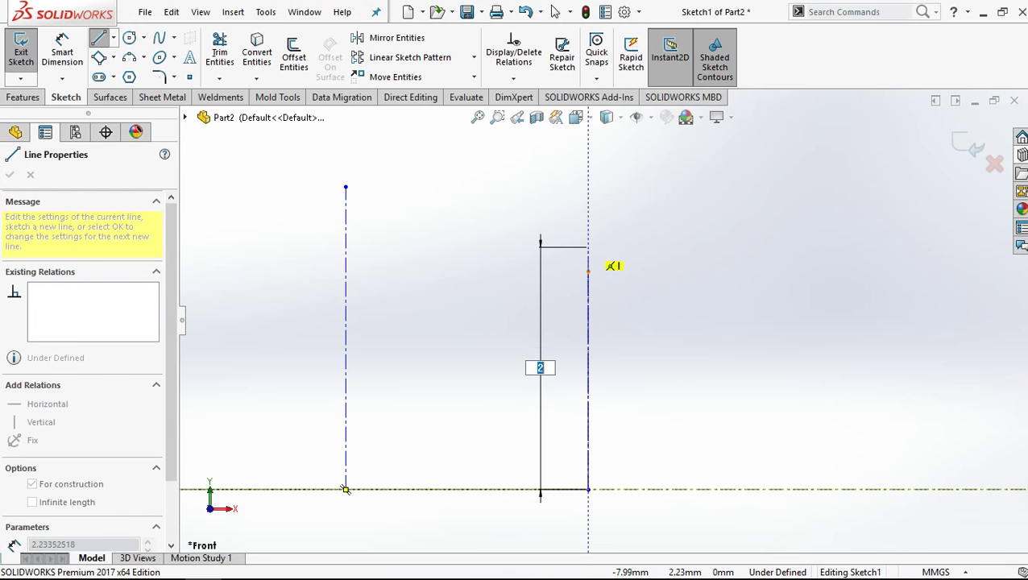
{"action": "left_click", "coordinate": [589, 237]}
{"action": "key", "text": "Escape"}
{"action": "scroll", "coordinate": [592, 322], "scroll_direction": "up", "scroll_amount": 3}
{"action": "scroll", "coordinate": [593, 339], "scroll_direction": "up", "scroll_amount": 3}
{"action": "scroll", "coordinate": [596, 354], "scroll_direction": "up", "scroll_amount": 3}
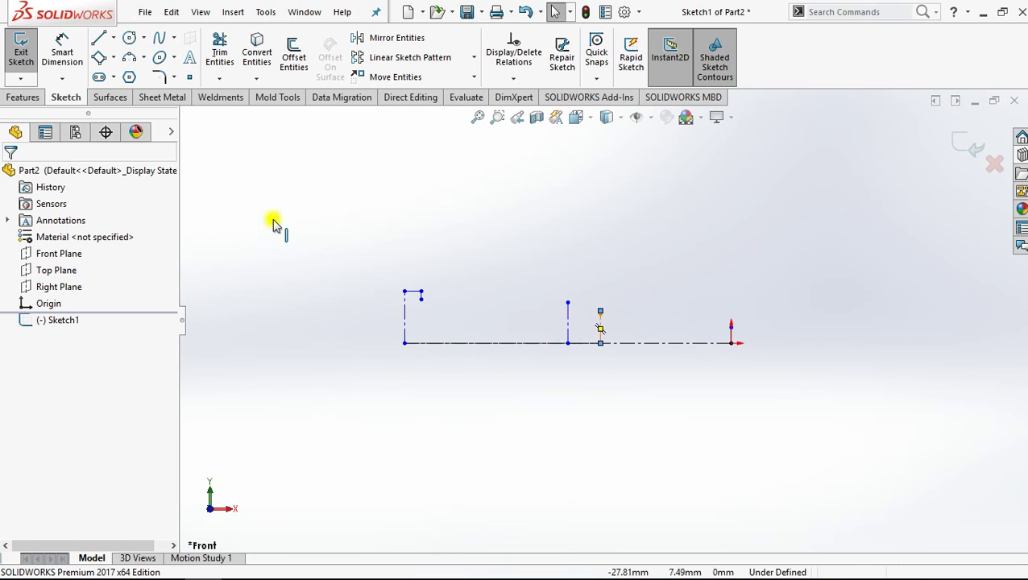
{"action": "left_click", "coordinate": [98, 38]}
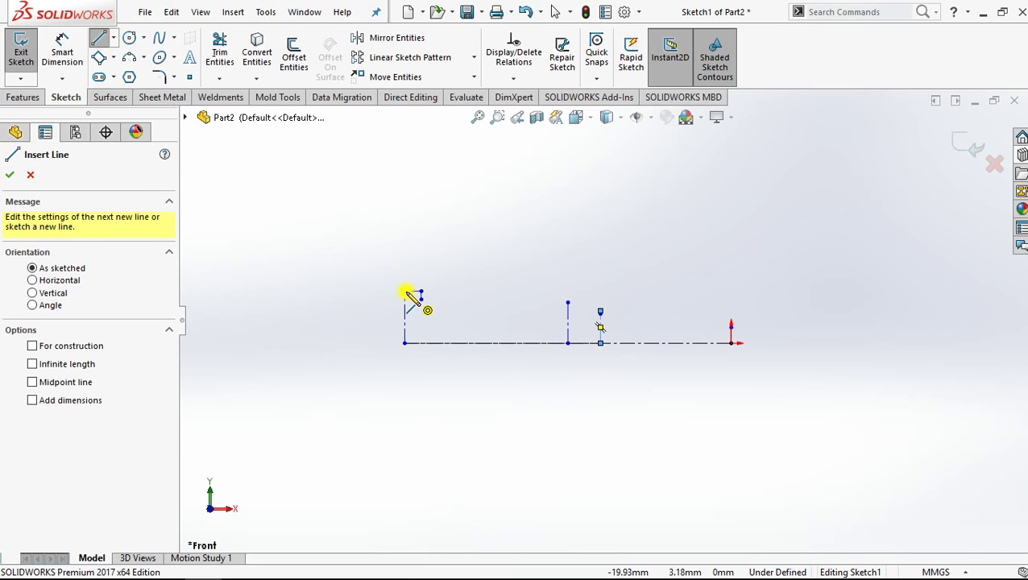
- Delete the horizontal construction line
{"action": "scroll", "coordinate": [407, 296], "scroll_direction": "down", "scroll_amount": 2}
{"action": "scroll", "coordinate": [407, 296], "scroll_direction": "down", "scroll_amount": 2}
{"action": "scroll", "coordinate": [522, 290], "scroll_direction": "down", "scroll_amount": 2}
{"action": "key", "text": "Escape"}
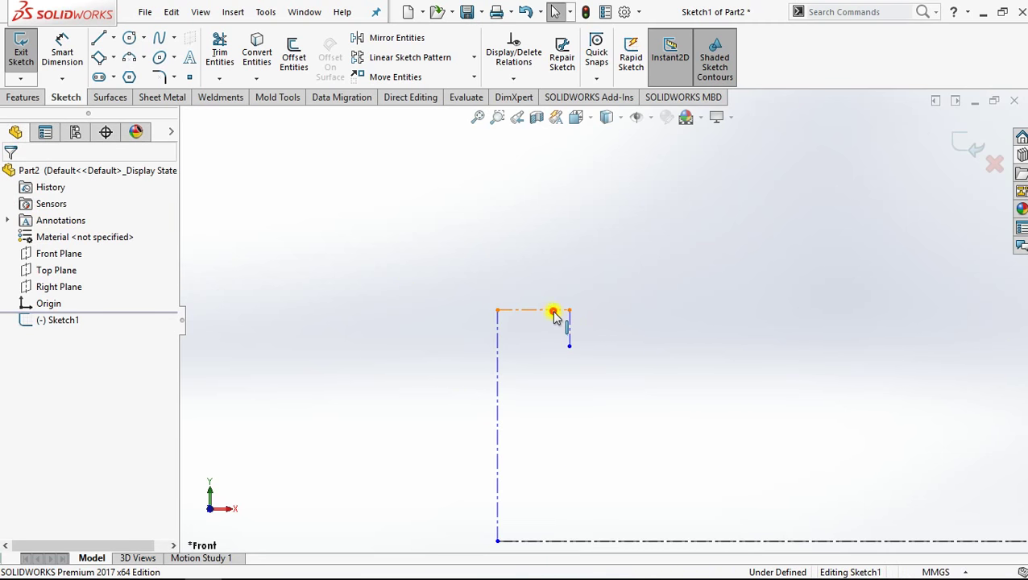
{"action": "left_click", "coordinate": [554, 311]}
{"action": "key", "text": "Delete"}
- Sketch the hub's top edge, small downward step, and two tapers between construction lines
{"action": "left_click", "coordinate": [99, 38]}
{"action": "left_click", "coordinate": [497, 309]}
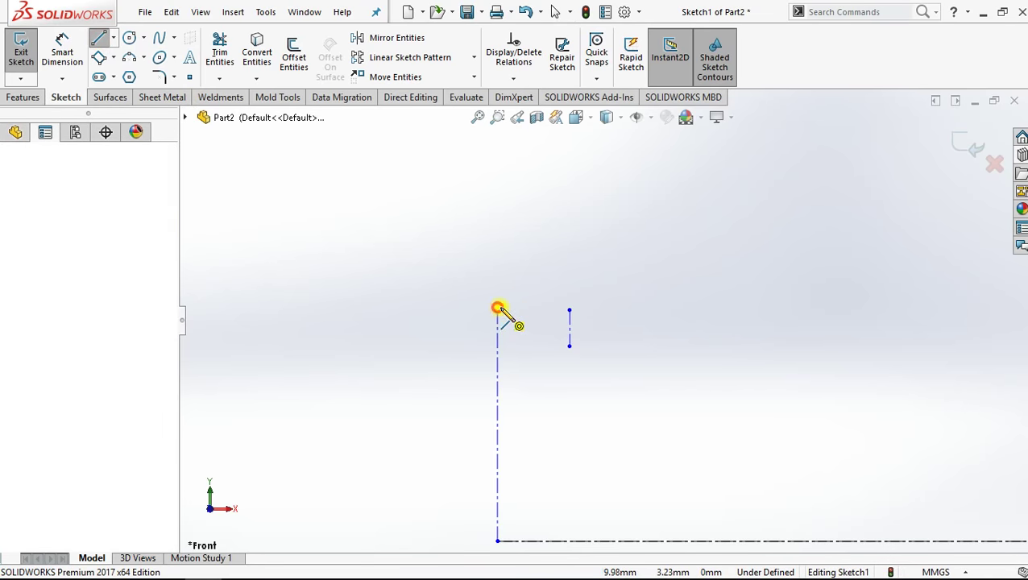
{"action": "left_click", "coordinate": [569, 309]}
{"action": "left_click", "coordinate": [570, 346]}
{"action": "scroll", "coordinate": [716, 367], "scroll_direction": "up", "scroll_amount": 2}
{"action": "scroll", "coordinate": [728, 367], "scroll_direction": "up", "scroll_amount": 2}
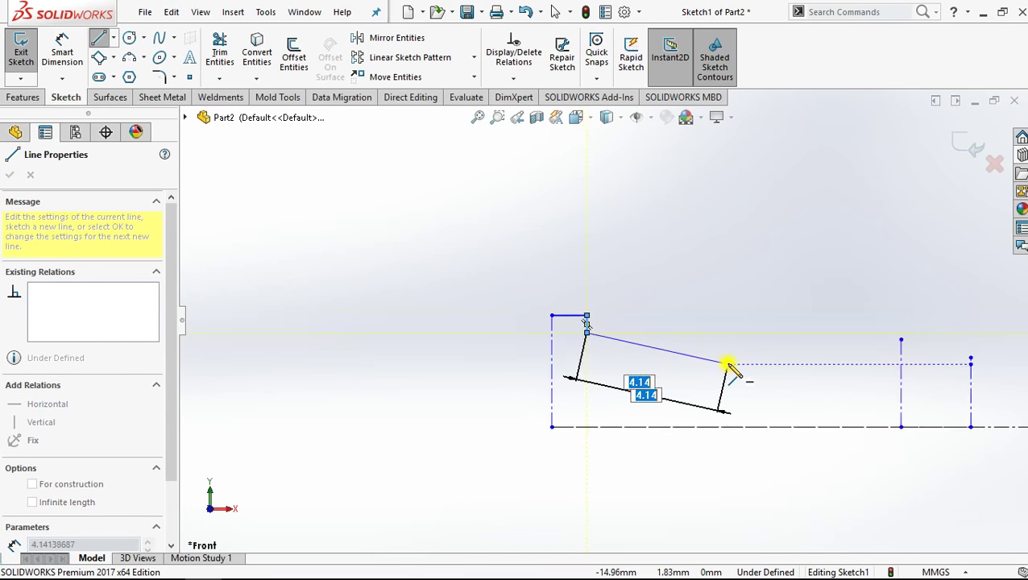
{"action": "scroll", "coordinate": [829, 342], "scroll_direction": "down", "scroll_amount": 2}
{"action": "scroll", "coordinate": [825, 337], "scroll_direction": "down", "scroll_amount": 2}
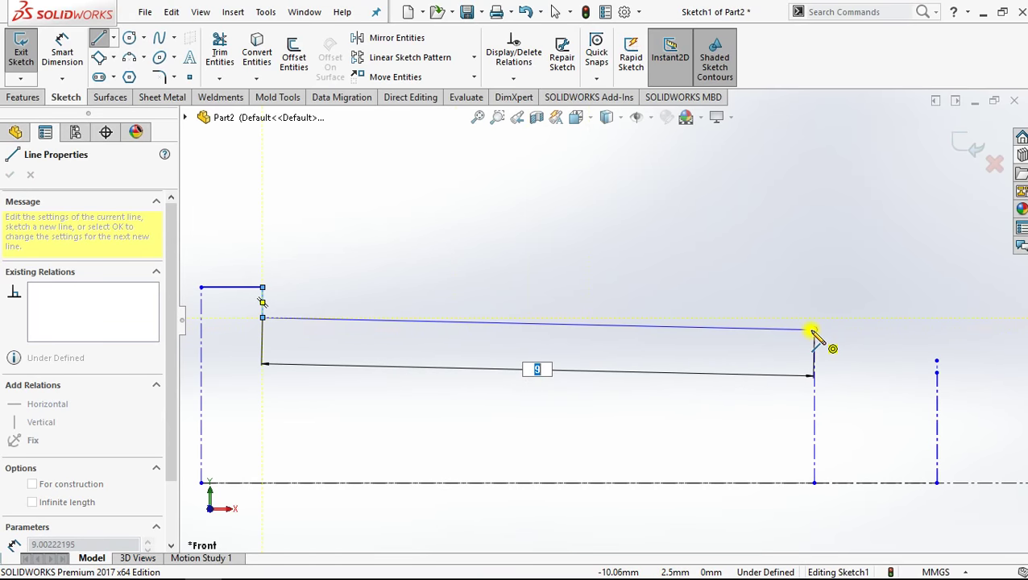
{"action": "left_click", "coordinate": [814, 329]}
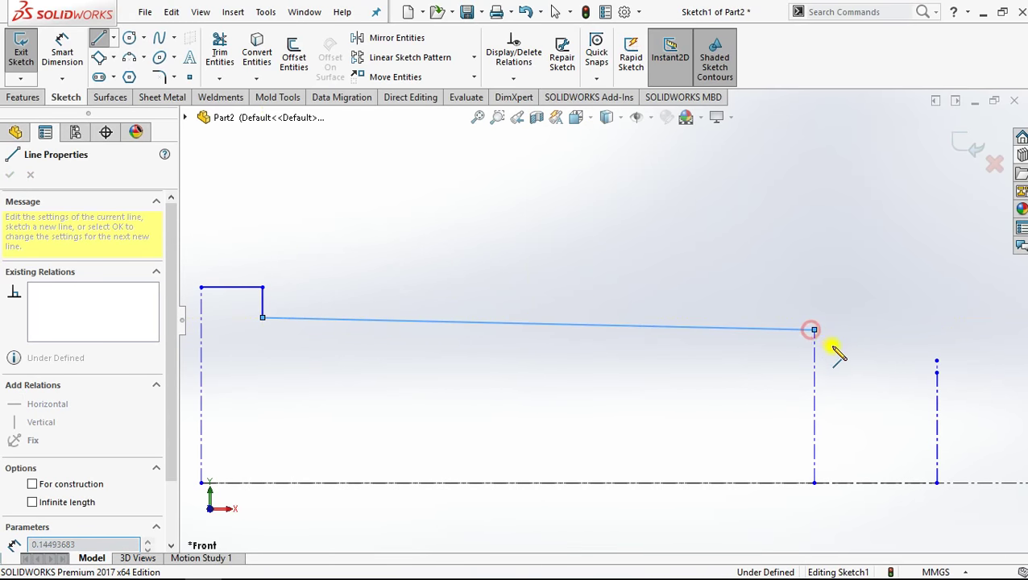
{"action": "left_click", "coordinate": [936, 360]}
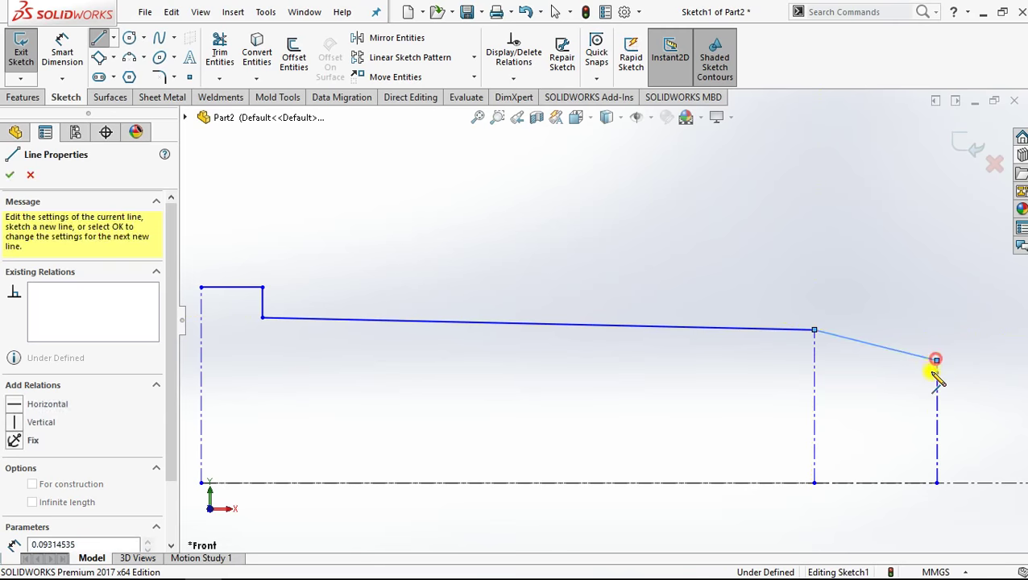
- Finish the long taper at the tip and close the outline down to the axis, then fit the view
{"action": "scroll", "coordinate": [936, 374], "scroll_direction": "up", "scroll_amount": 1}
{"action": "scroll", "coordinate": [937, 378], "scroll_direction": "up", "scroll_amount": 1}
{"action": "scroll", "coordinate": [918, 378], "scroll_direction": "up", "scroll_amount": 2}
{"action": "scroll", "coordinate": [898, 375], "scroll_direction": "down", "scroll_amount": 1}
{"action": "scroll", "coordinate": [861, 356], "scroll_direction": "down", "scroll_amount": 2}
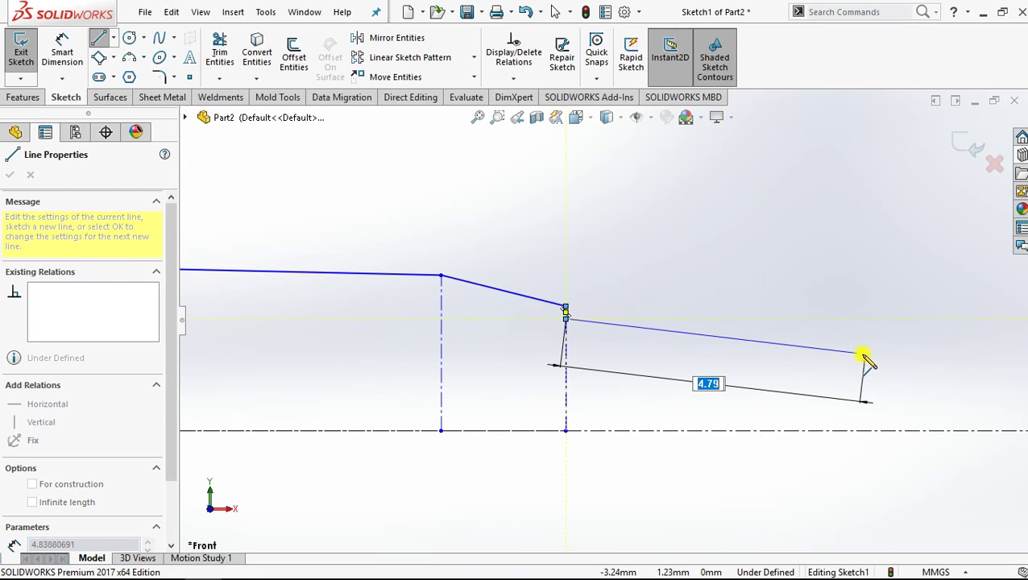
{"action": "scroll", "coordinate": [863, 355], "scroll_direction": "down", "scroll_amount": 2}
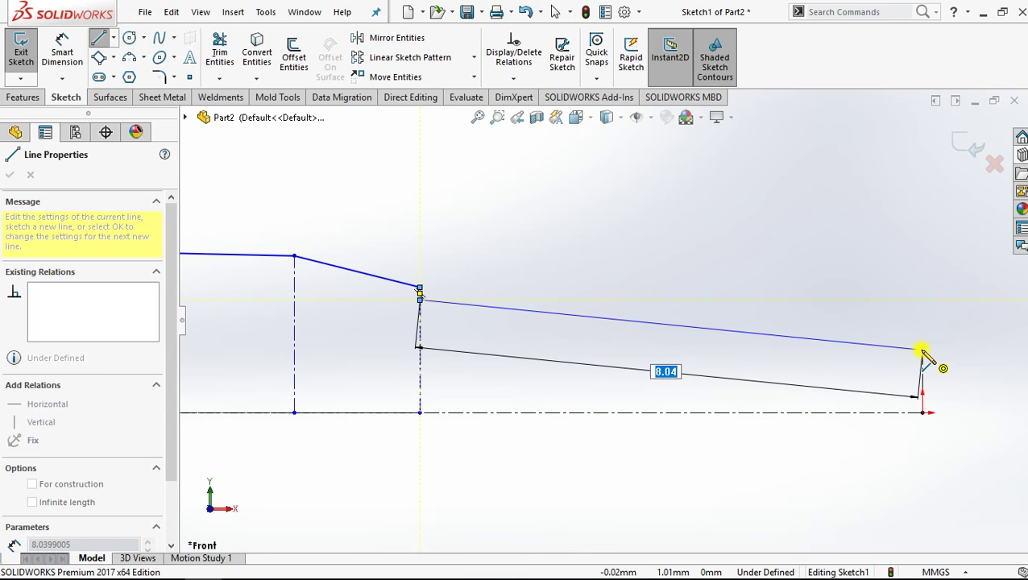
{"action": "left_click", "coordinate": [922, 350]}
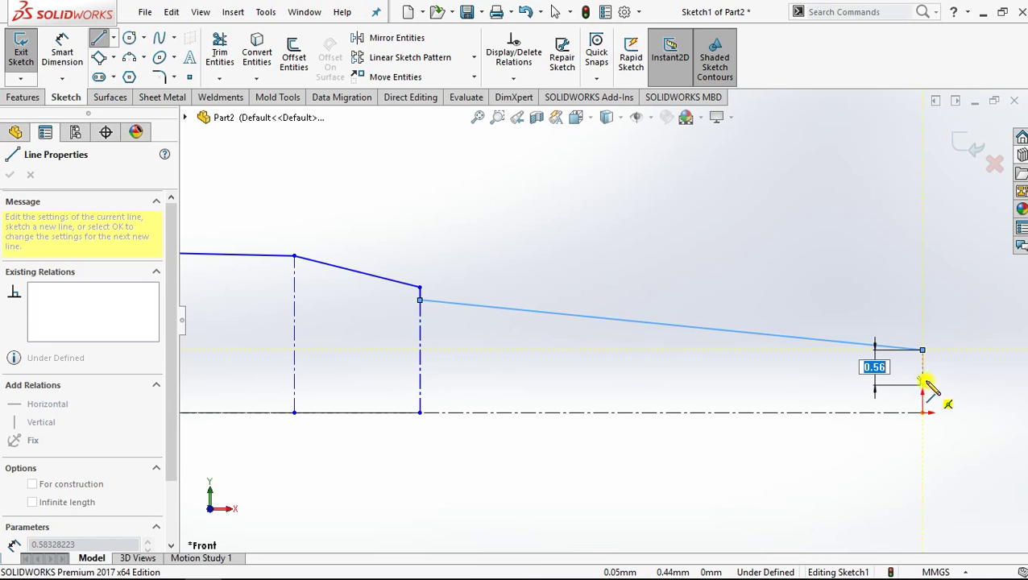
{"action": "left_click", "coordinate": [922, 413]}
{"action": "key", "text": "Escape"}
{"action": "key", "text": "Escape"}
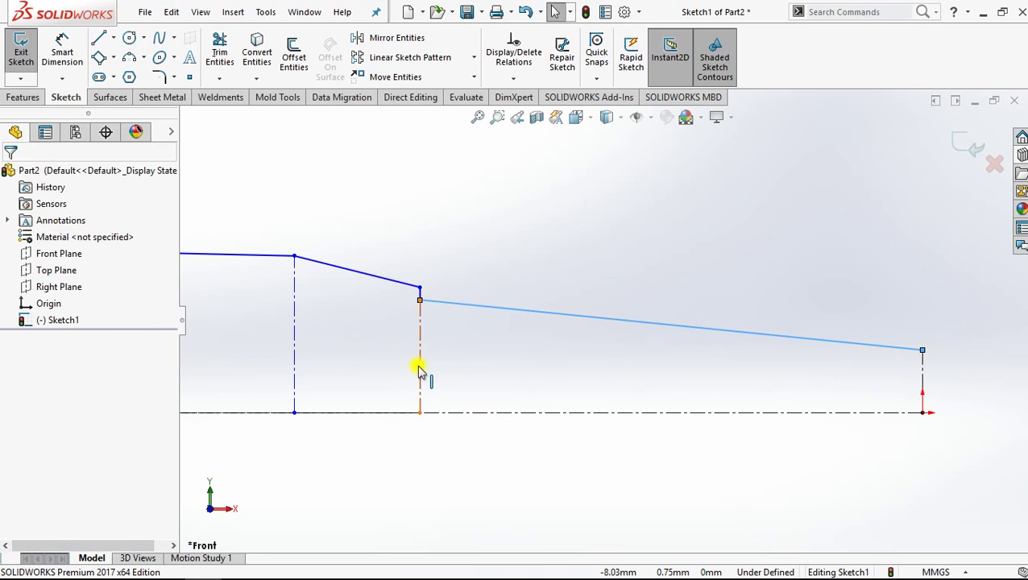
{"action": "key", "text": "f"}
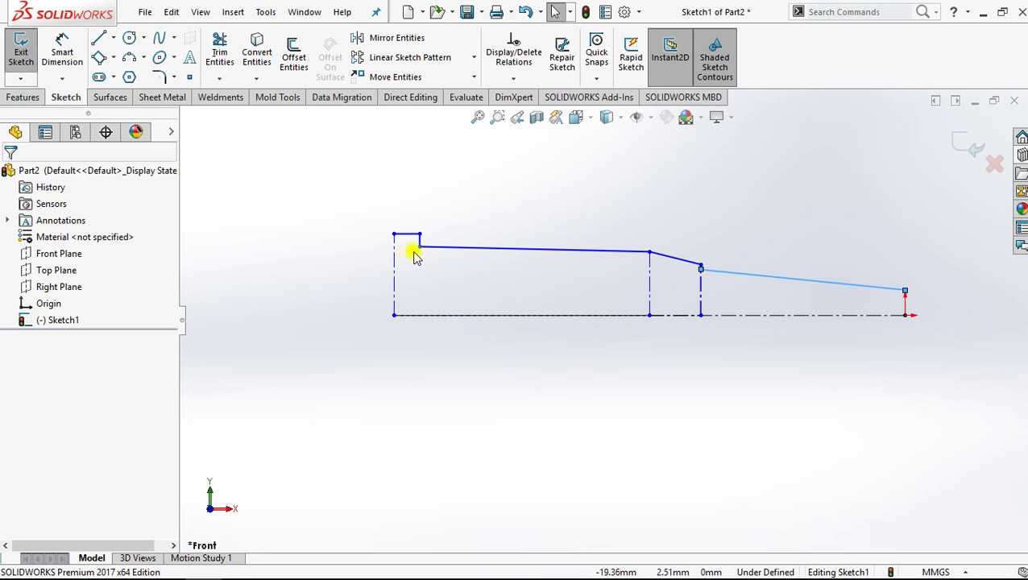
{"action": "mouse_move", "coordinate": [443, 260]}
{"action": "middle_mouse_down"}
{"action": "mouse_move", "coordinate": [451, 267]}
{"action": "mouse_move", "coordinate": [429, 269]}
{"action": "middle_mouse_up"}
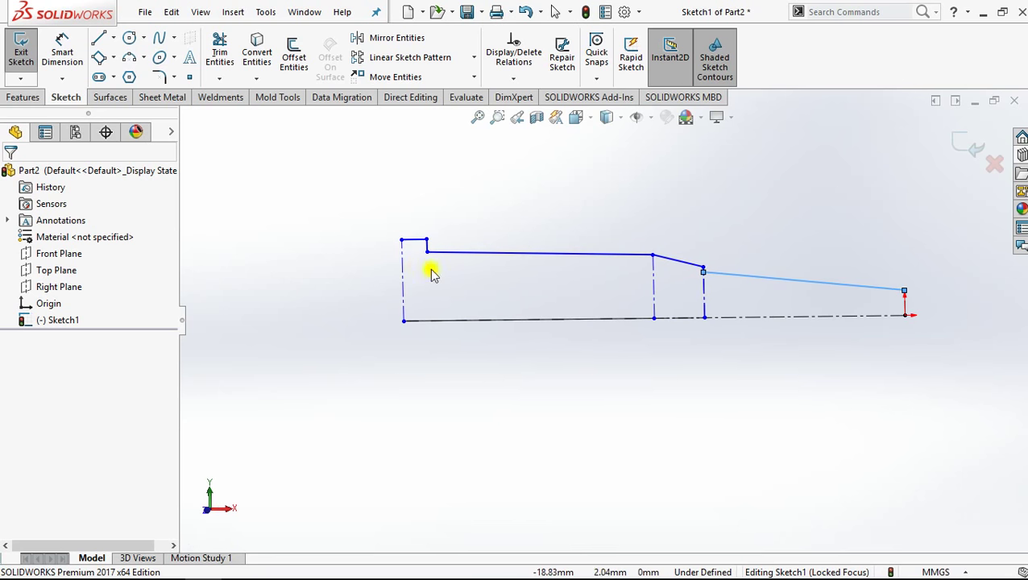
- Try a Revolved Boss/Base and dismiss the open-profile error
{"action": "left_click", "coordinate": [18, 97]}
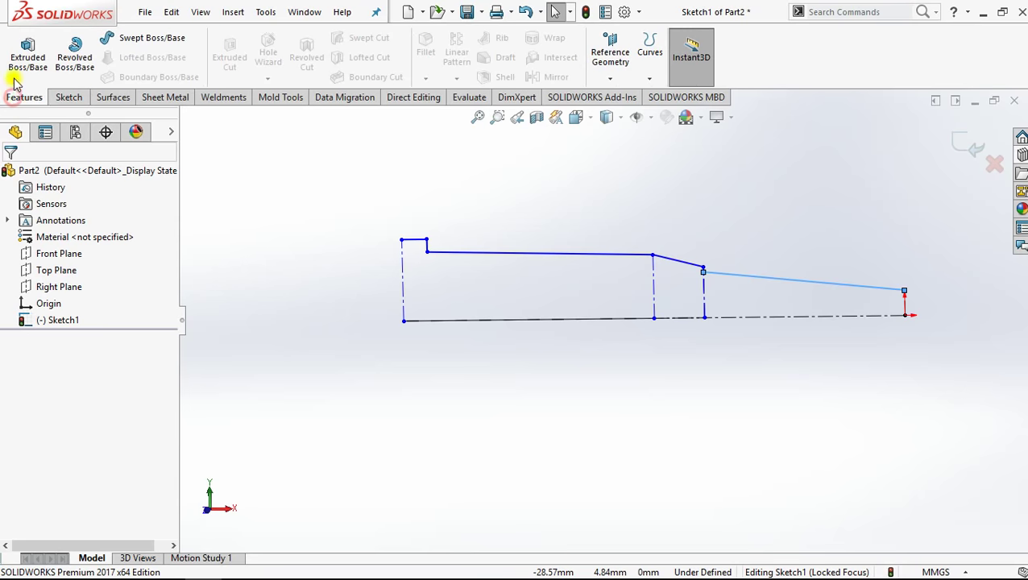
{"action": "left_click", "coordinate": [74, 55]}
{"action": "left_click", "coordinate": [543, 308]}
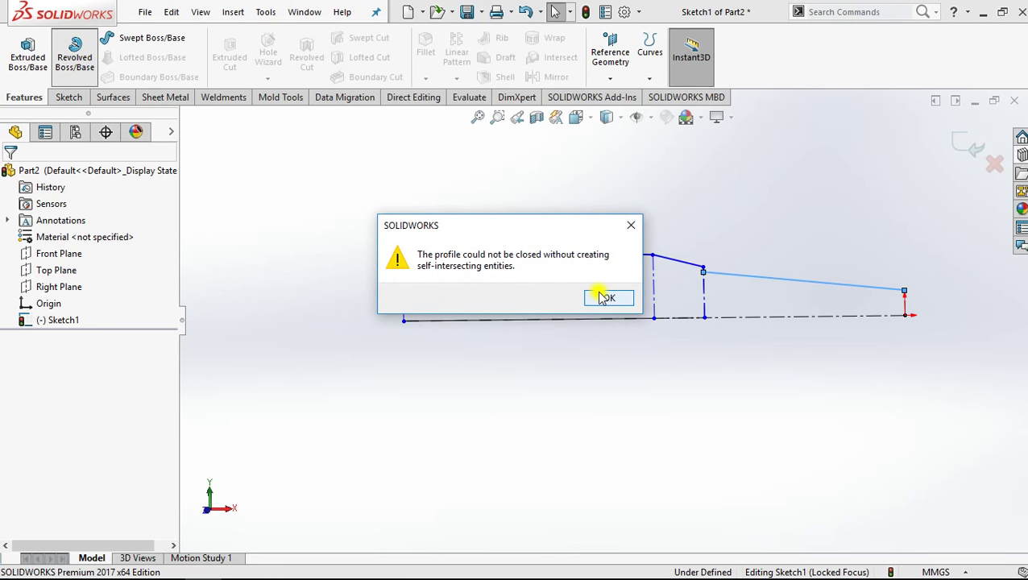
{"action": "left_click", "coordinate": [631, 227]}
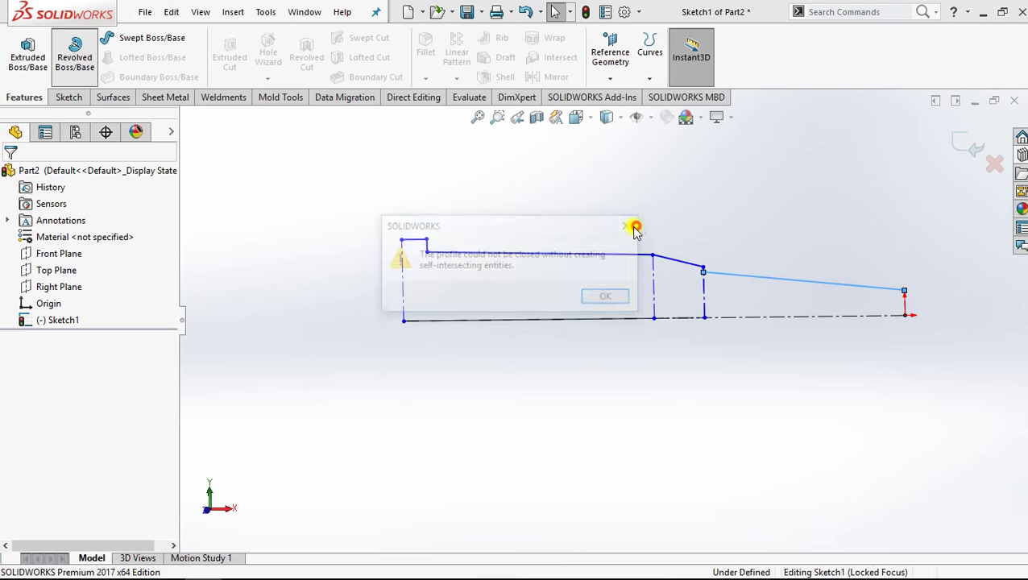
- Create a 360° Revolved Surface around the bottom axis line
{"action": "left_click", "coordinate": [120, 98]}
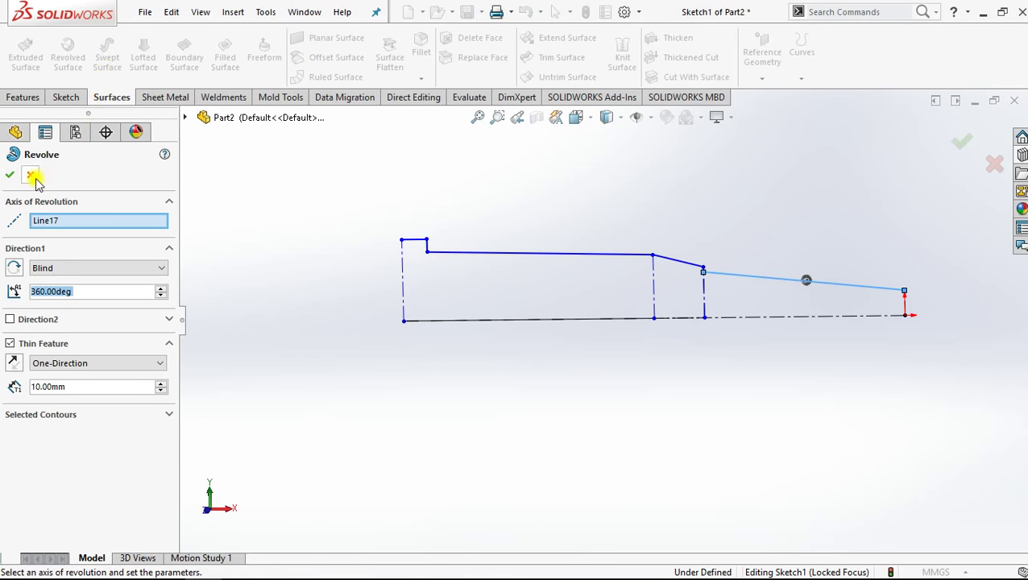
{"action": "left_click", "coordinate": [67, 55]}
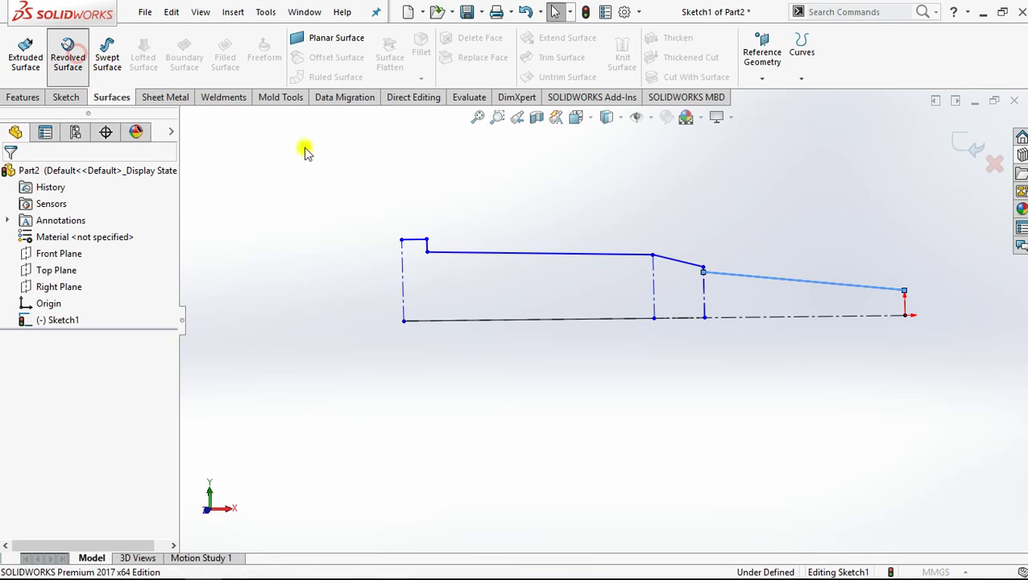
{"action": "left_click", "coordinate": [487, 256]}
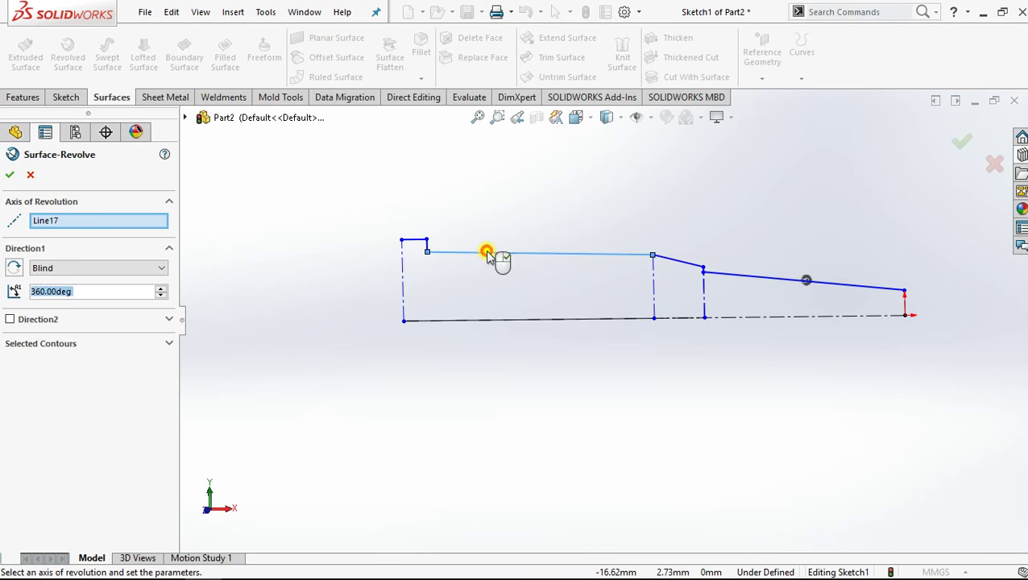
{"action": "left_click_drag", "start_coordinate": [298, 179], "coordinate": [741, 277]}
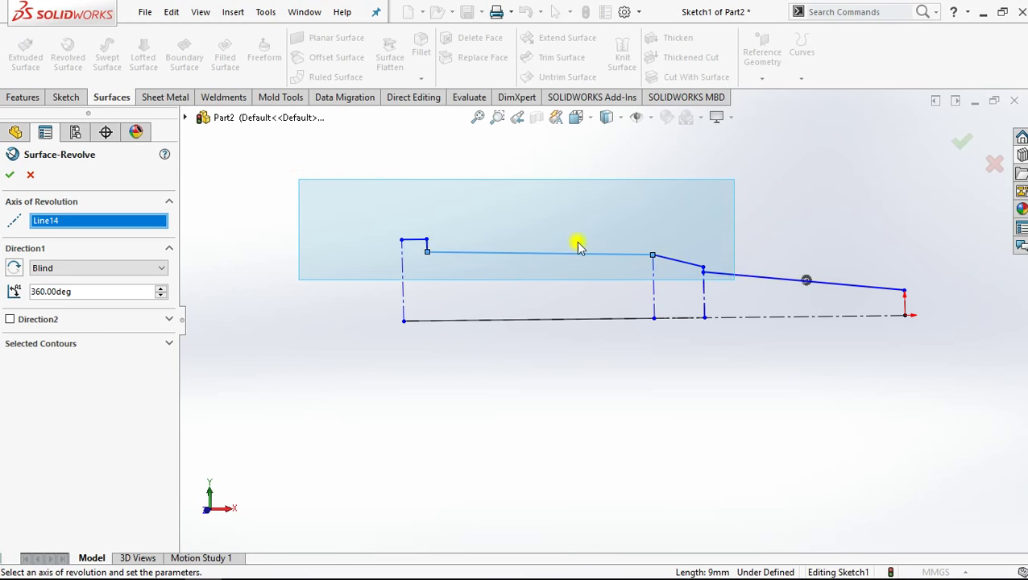
{"action": "left_click", "coordinate": [517, 319]}
{"action": "mouse_move", "coordinate": [437, 419]}
{"action": "middle_mouse_down"}
{"action": "mouse_move", "coordinate": [584, 406]}
{"action": "mouse_move", "coordinate": [797, 337]}
{"action": "middle_mouse_up"}
{"action": "scroll", "coordinate": [818, 316], "scroll_direction": "down", "scroll_amount": 3}
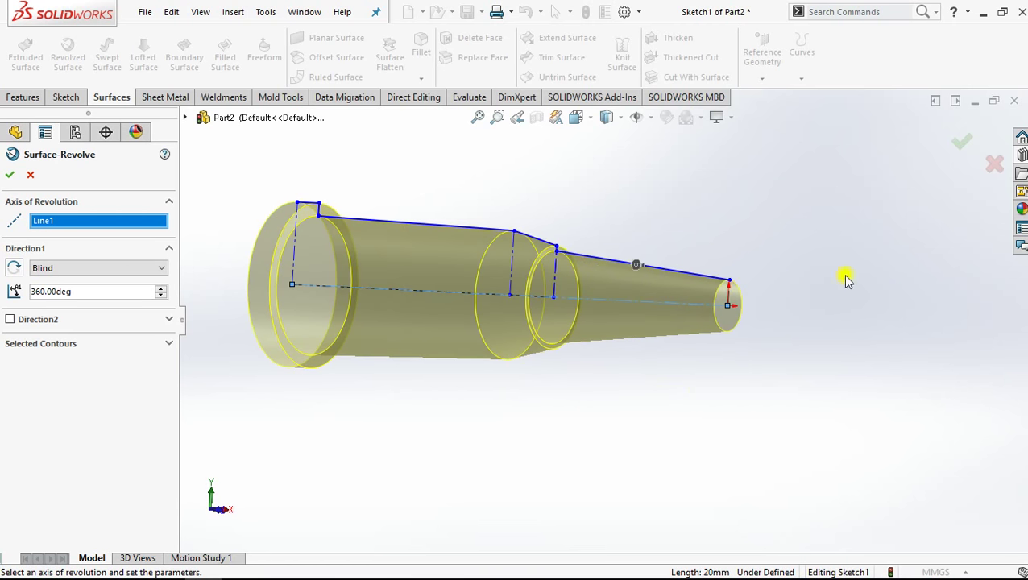
{"action": "left_click", "coordinate": [953, 147]}
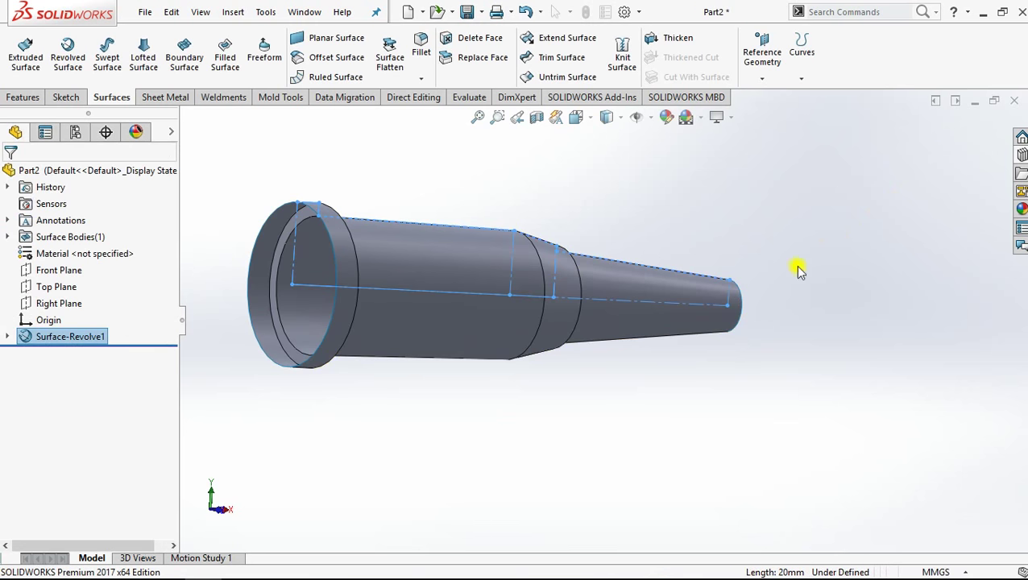
{"action": "mouse_move", "coordinate": [676, 355]}
{"action": "middle_mouse_down"}
{"action": "mouse_move", "coordinate": [716, 367]}
{"action": "mouse_move", "coordinate": [611, 349]}
{"action": "mouse_move", "coordinate": [622, 349]}
{"action": "mouse_move", "coordinate": [671, 354]}
{"action": "mouse_move", "coordinate": [527, 356]}
{"action": "mouse_move", "coordinate": [563, 360]}
{"action": "mouse_move", "coordinate": [508, 342]}
{"action": "mouse_move", "coordinate": [570, 349]}
{"action": "mouse_move", "coordinate": [555, 349]}
{"action": "middle_mouse_up"}
- Thicken Surface-Revolve1 into a solid, changing the thickness from 0.80 mm to 0.50 mm
{"action": "left_click", "coordinate": [713, 369]}
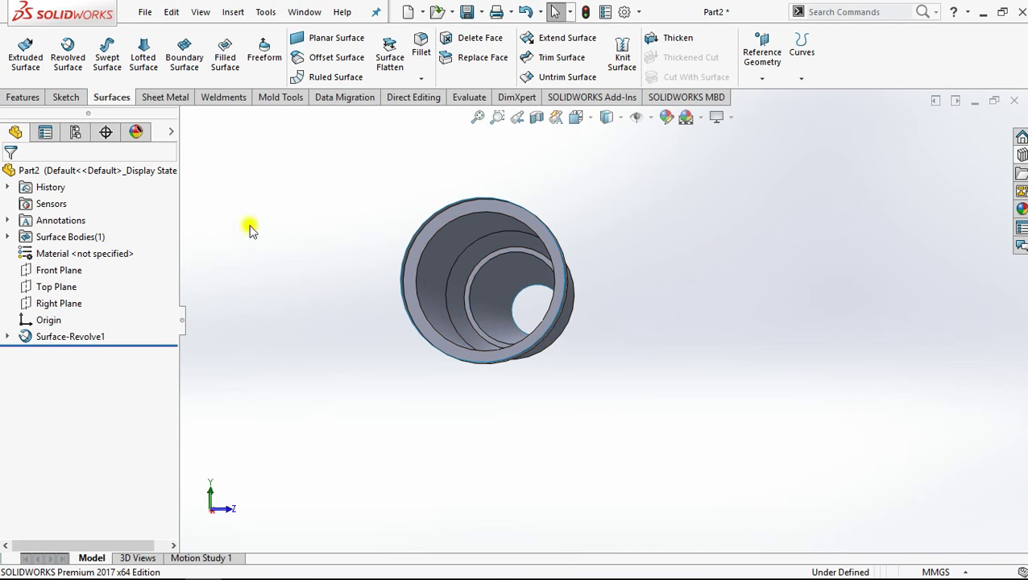
{"action": "left_click", "coordinate": [679, 38]}
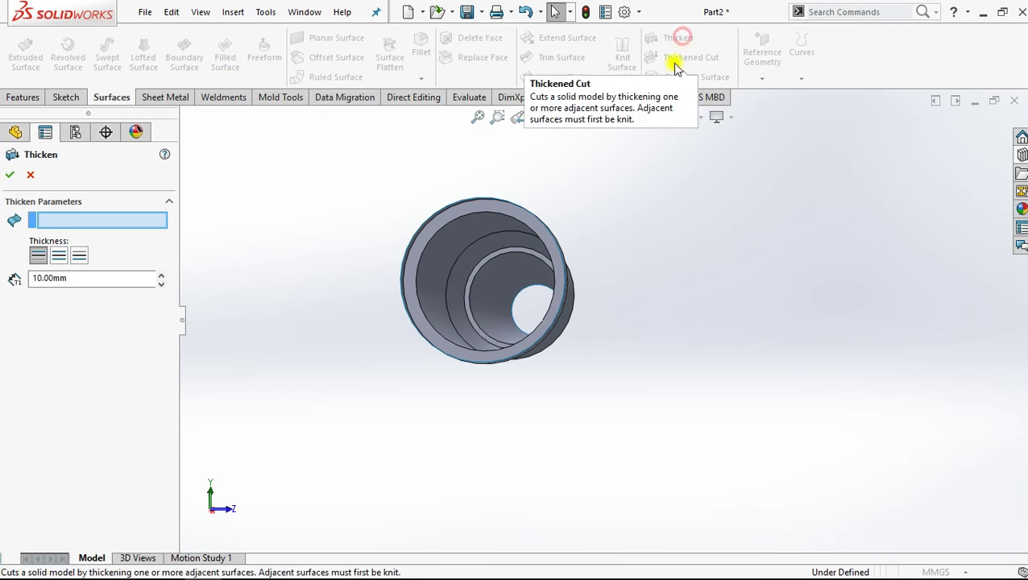
{"action": "left_click", "coordinate": [443, 269]}
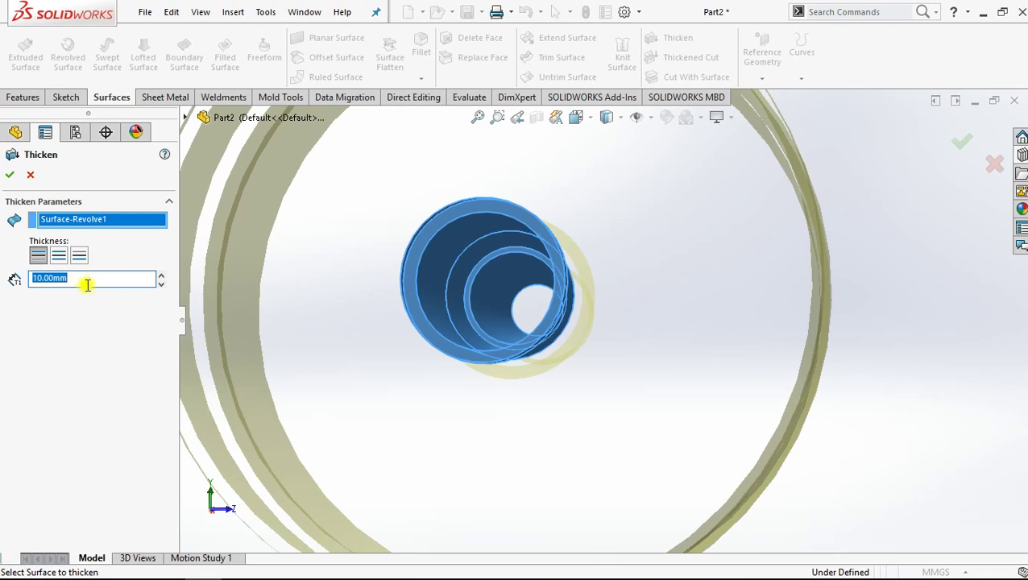
{"action": "left_click_drag", "start_coordinate": [86, 278], "coordinate": [36, 291]}
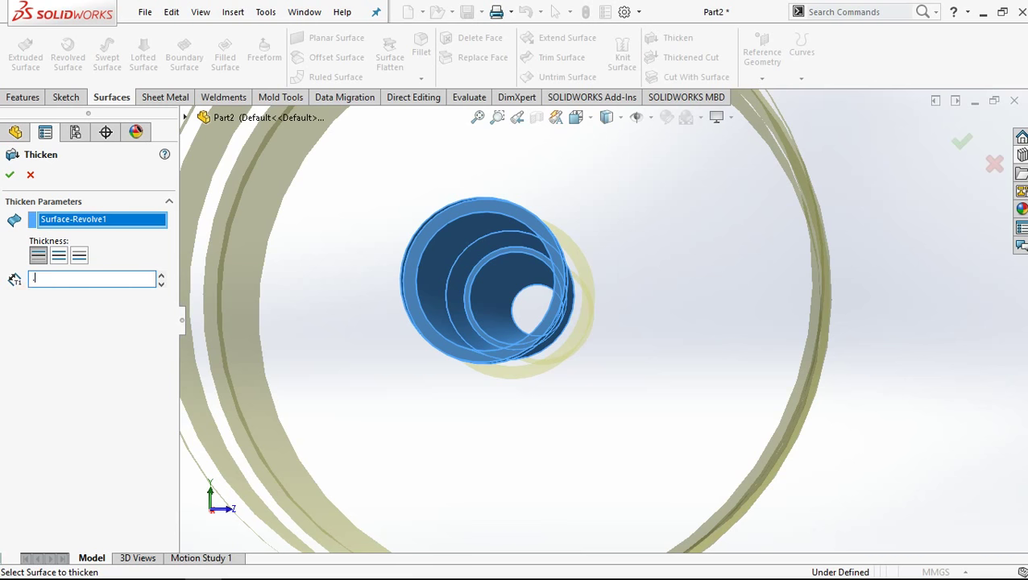
{"action": "type", "text": "8"}
{"action": "type", "text": "0.8"}
{"action": "key", "text": "Return"}
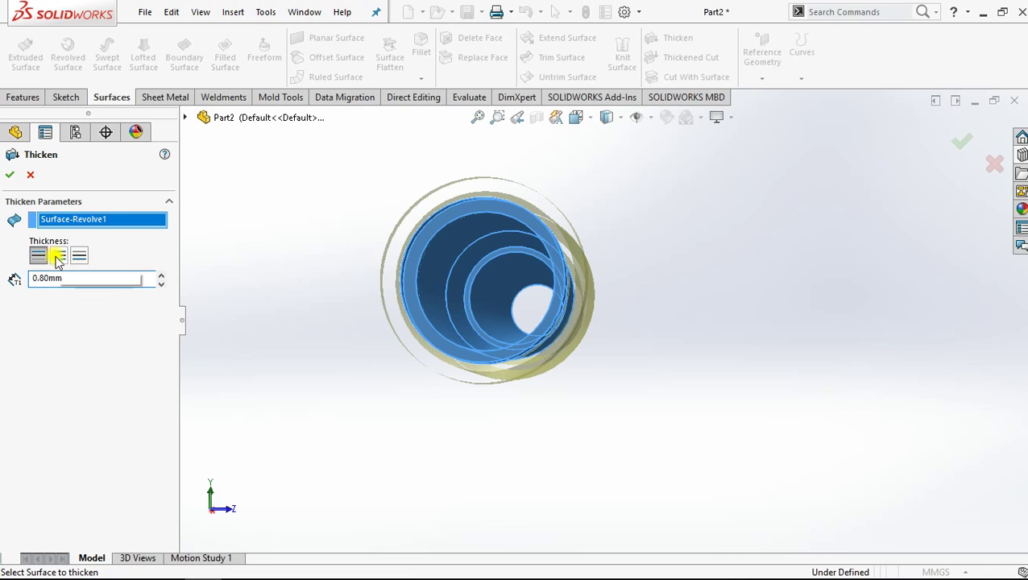
{"action": "left_click_drag", "start_coordinate": [68, 277], "coordinate": [11, 280]}
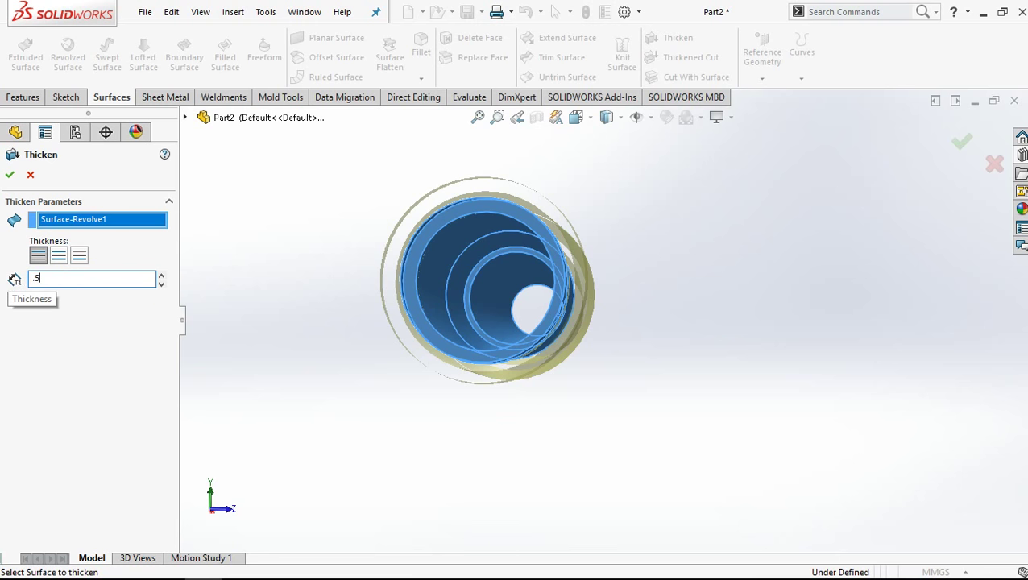
{"action": "key", "text": "Return"}
{"action": "middle_click_drag", "start_coordinate": [595, 256], "coordinate": [531, 264]}
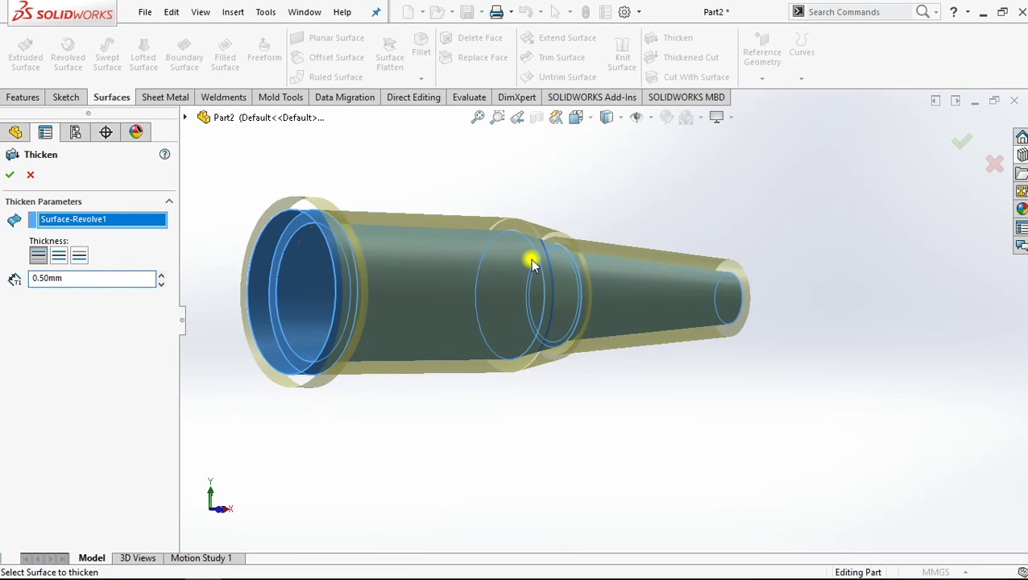
{"action": "left_click", "coordinate": [9, 176]}
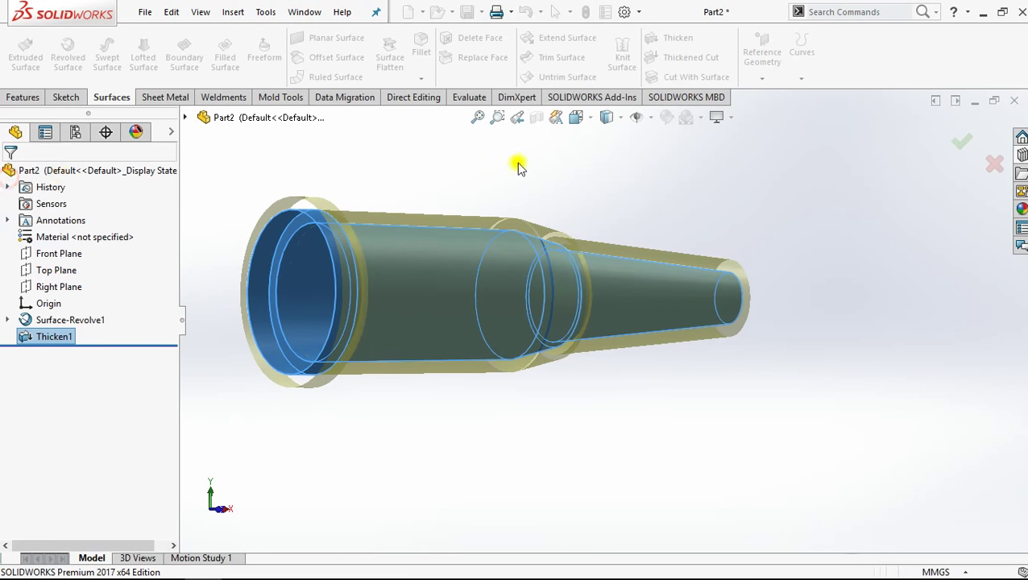
{"action": "mouse_move", "coordinate": [544, 220]}
{"action": "middle_mouse_down"}
{"action": "mouse_move", "coordinate": [532, 257]}
{"action": "mouse_move", "coordinate": [555, 248]}
{"action": "mouse_move", "coordinate": [390, 202]}
{"action": "mouse_move", "coordinate": [658, 305]}
{"action": "mouse_move", "coordinate": [649, 323]}
{"action": "mouse_move", "coordinate": [614, 298]}
{"action": "middle_mouse_up"}
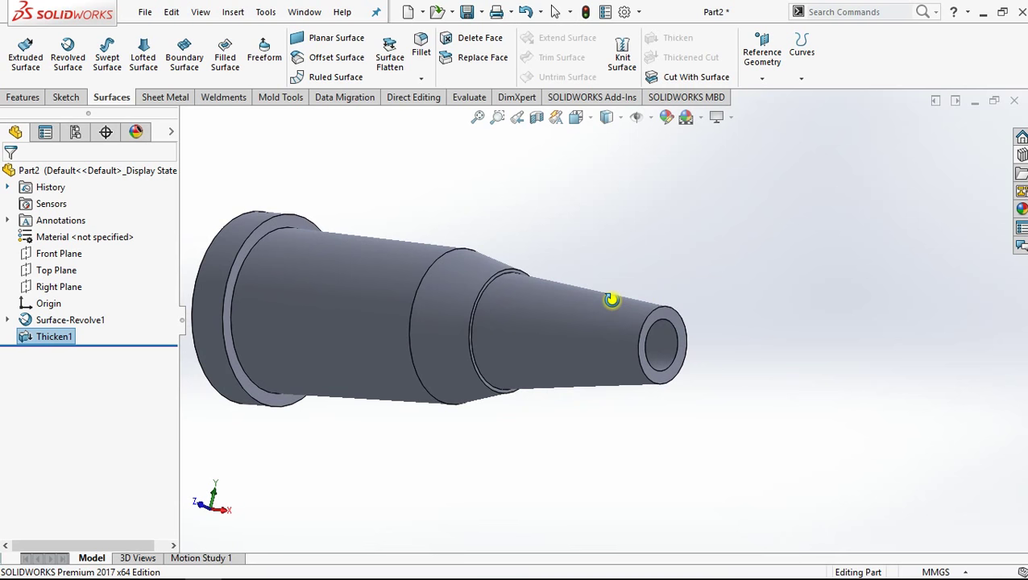
- Start a new sketch (Sketch2) on the Front Plane
{"action": "mouse_move", "coordinate": [668, 339]}
{"action": "middle_mouse_down"}
{"action": "mouse_move", "coordinate": [604, 304]}
{"action": "mouse_move", "coordinate": [640, 303]}
{"action": "mouse_move", "coordinate": [151, 236]}
{"action": "middle_mouse_up"}
{"action": "left_click", "coordinate": [66, 258]}
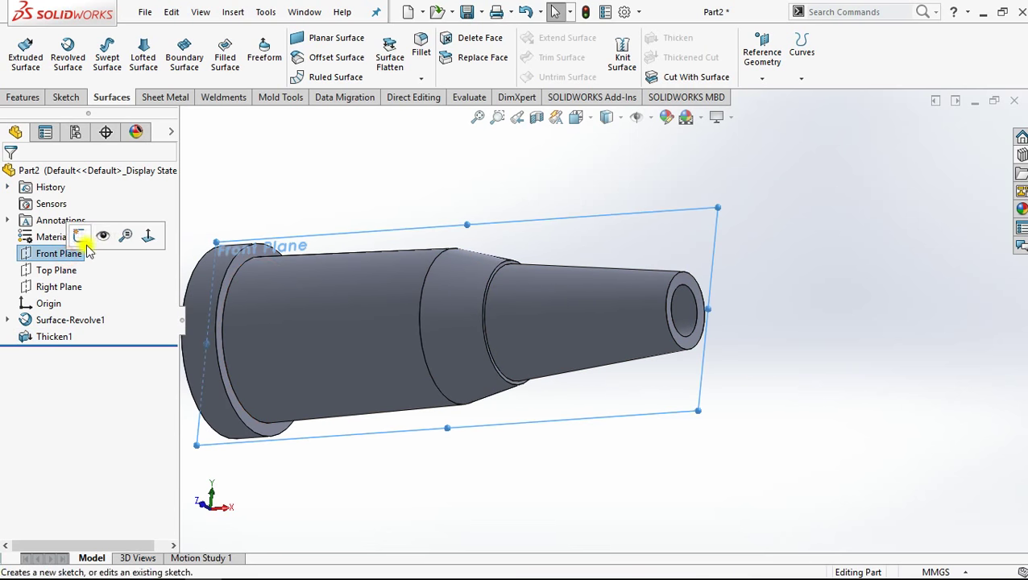
{"action": "left_click", "coordinate": [79, 233]}
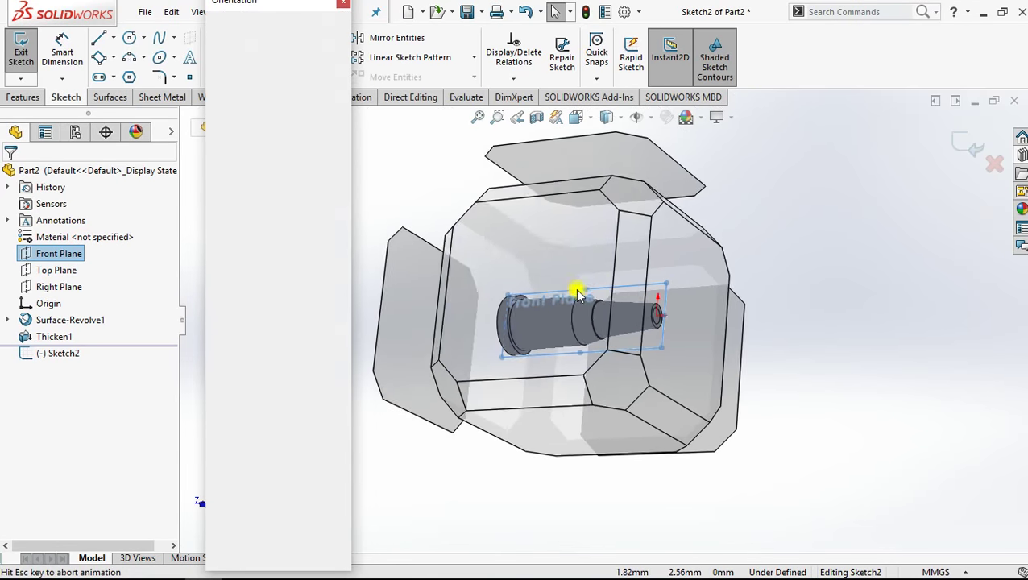
{"action": "scroll", "coordinate": [886, 314], "scroll_direction": "up", "scroll_amount": 1}
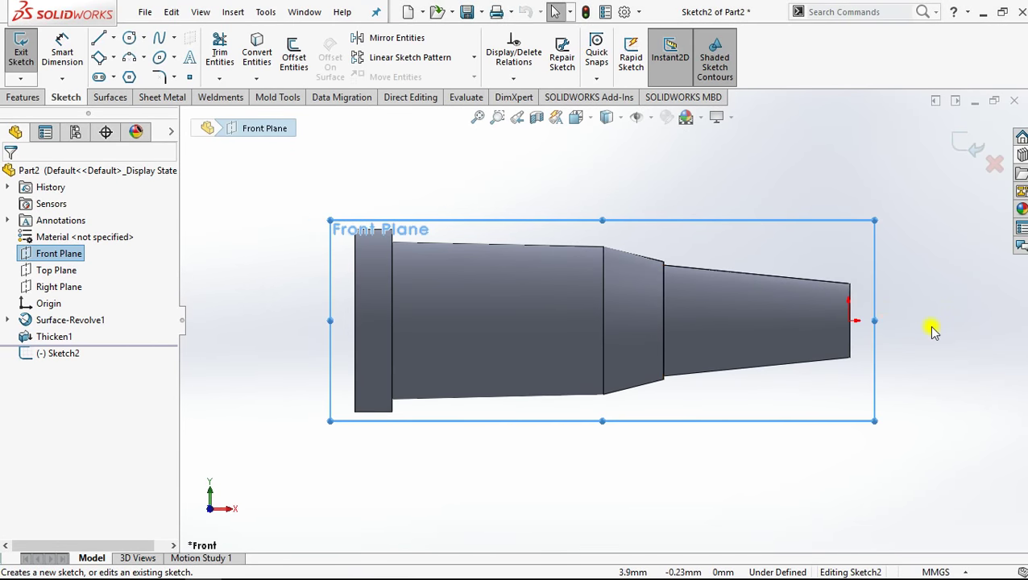
{"action": "scroll", "coordinate": [902, 318], "scroll_direction": "up", "scroll_amount": 1}
{"action": "scroll", "coordinate": [822, 302], "scroll_direction": "down", "scroll_amount": 3}
{"action": "scroll", "coordinate": [644, 250], "scroll_direction": "down", "scroll_amount": 3}
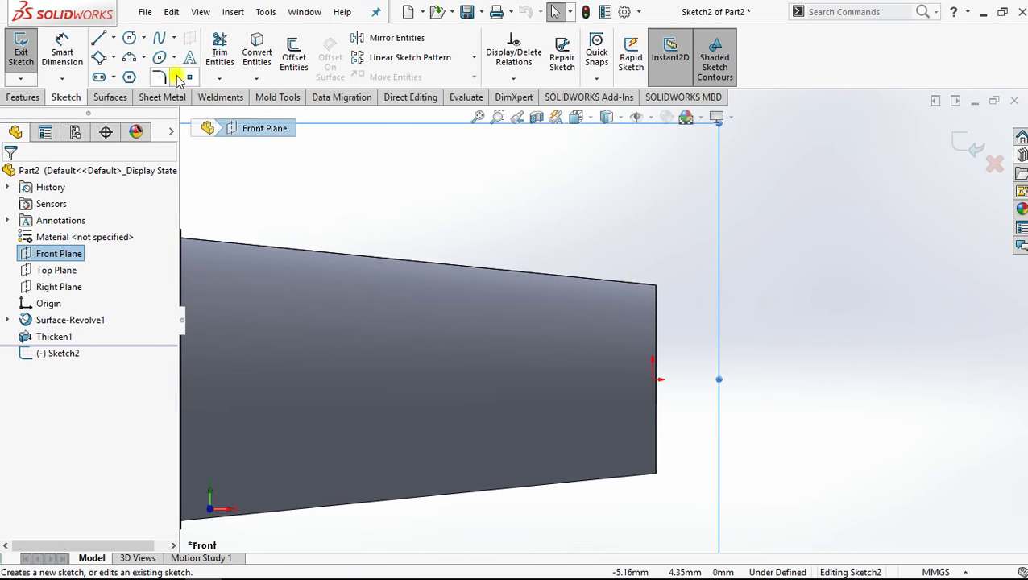
- Draw a circle centred on the hub's tip edge and view it from the Front
{"action": "left_click", "coordinate": [129, 40]}
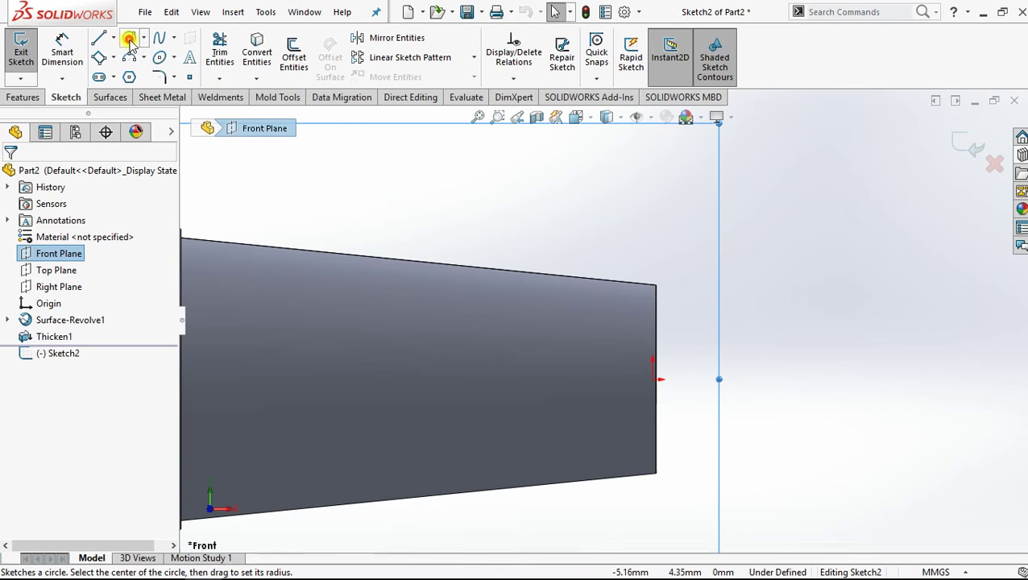
{"action": "left_click", "coordinate": [658, 379]}
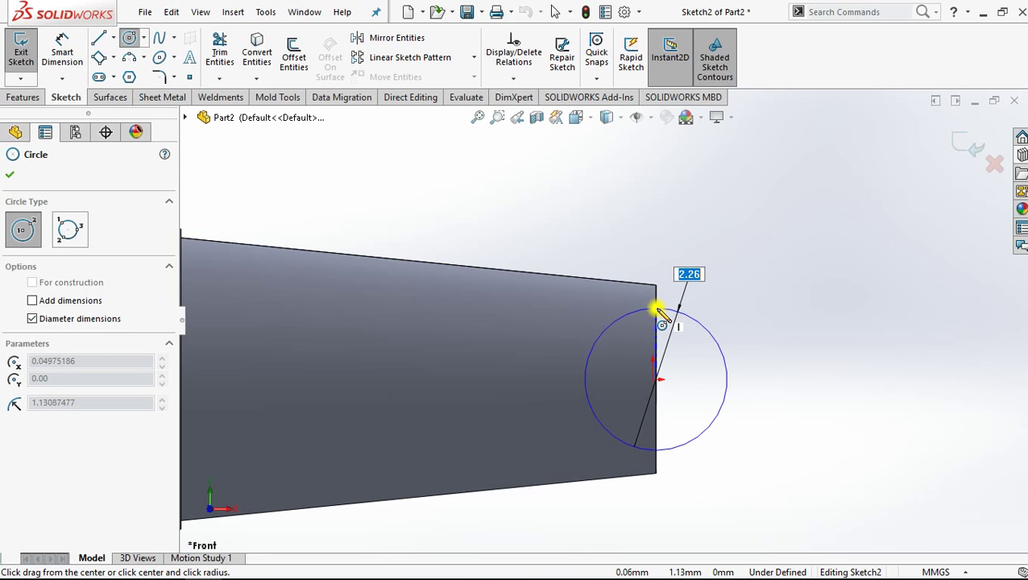
{"action": "type", "text": "2"}
{"action": "key", "text": "Return"}
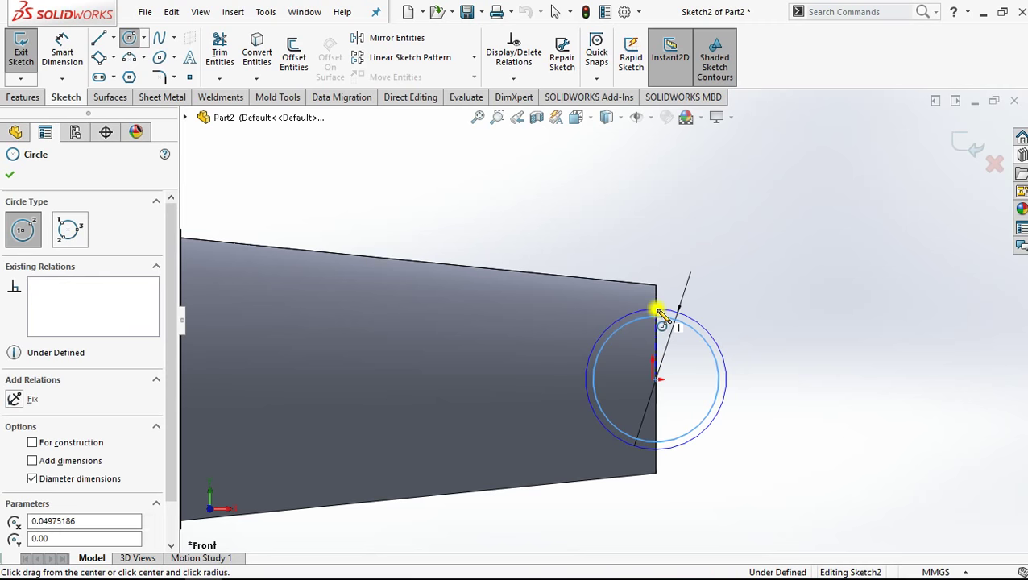
{"action": "mouse_move", "coordinate": [687, 321]}
{"action": "middle_mouse_down"}
{"action": "mouse_move", "coordinate": [649, 341]}
{"action": "mouse_move", "coordinate": [694, 363]}
{"action": "middle_mouse_up"}
{"action": "key", "text": "space"}
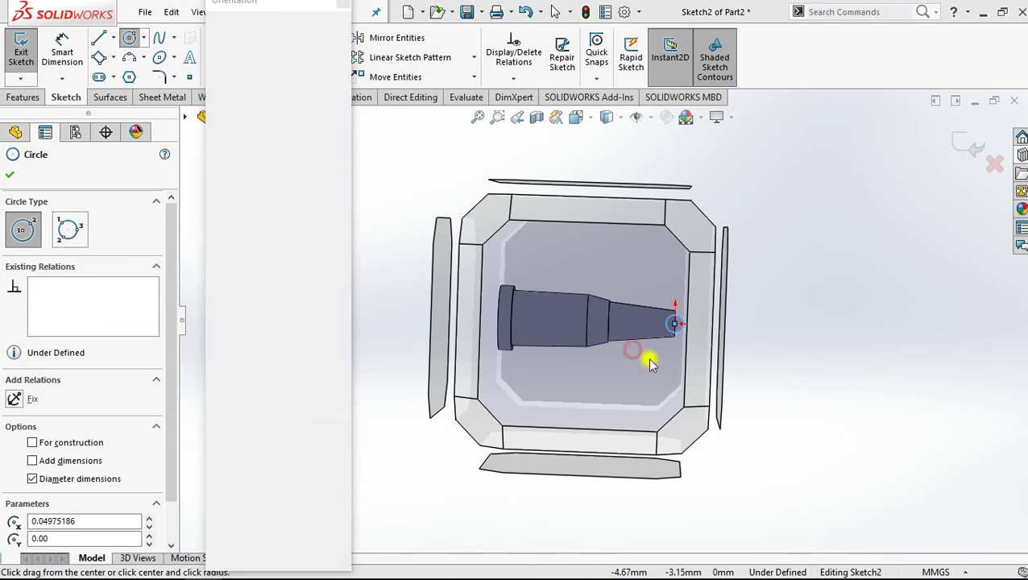
{"action": "key", "text": "ctrl+1"}
{"action": "scroll", "coordinate": [790, 331], "scroll_direction": "up", "scroll_amount": 3}
{"action": "scroll", "coordinate": [852, 334], "scroll_direction": "down", "scroll_amount": 2}
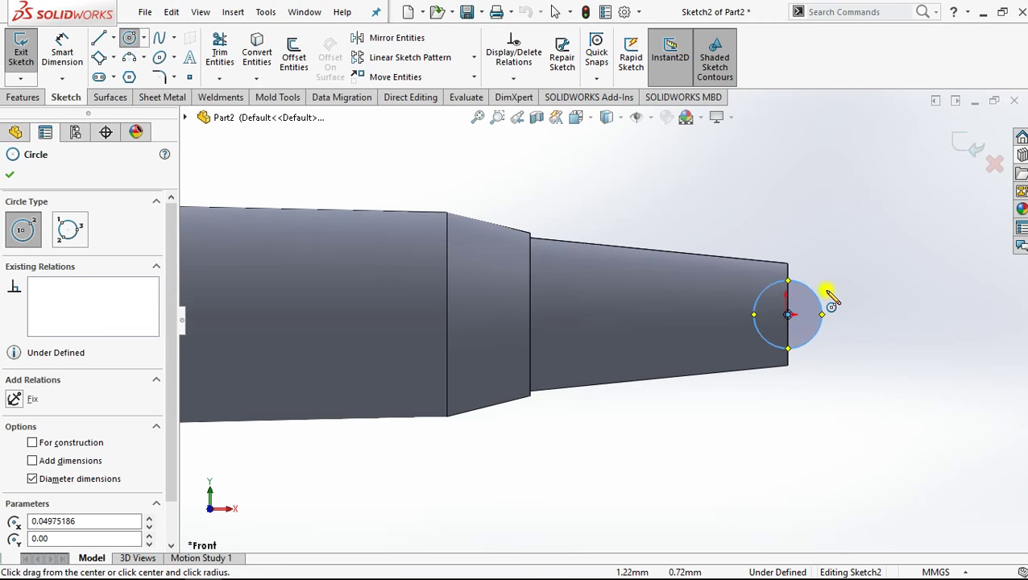
{"action": "scroll", "coordinate": [828, 296], "scroll_direction": "down", "scroll_amount": 2}
{"action": "scroll", "coordinate": [812, 305], "scroll_direction": "down", "scroll_amount": 2}
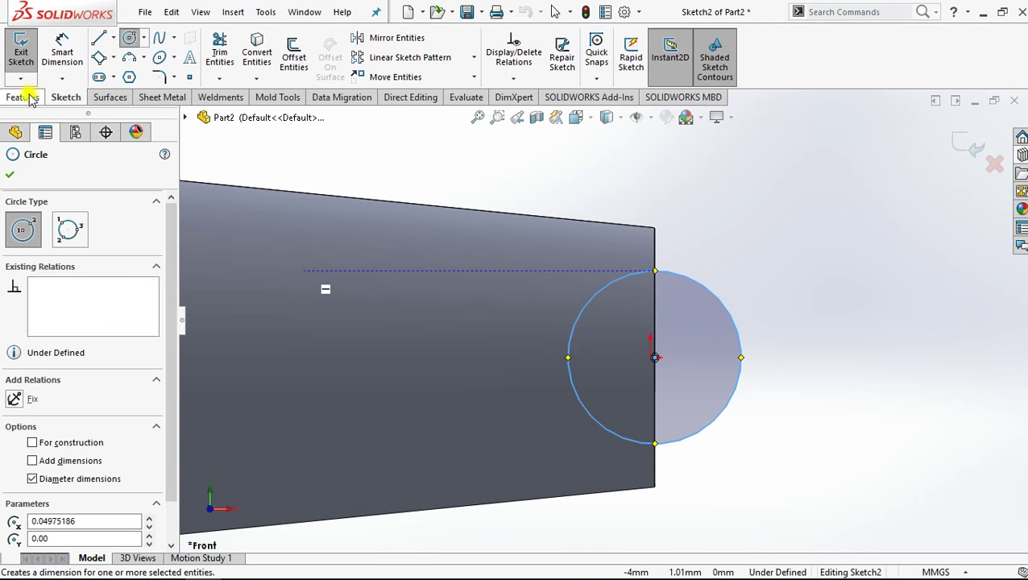
- Draw the needle strip from the circle's centre: 0.25 mm up, 15 mm long, closed back
{"action": "left_click", "coordinate": [99, 38]}
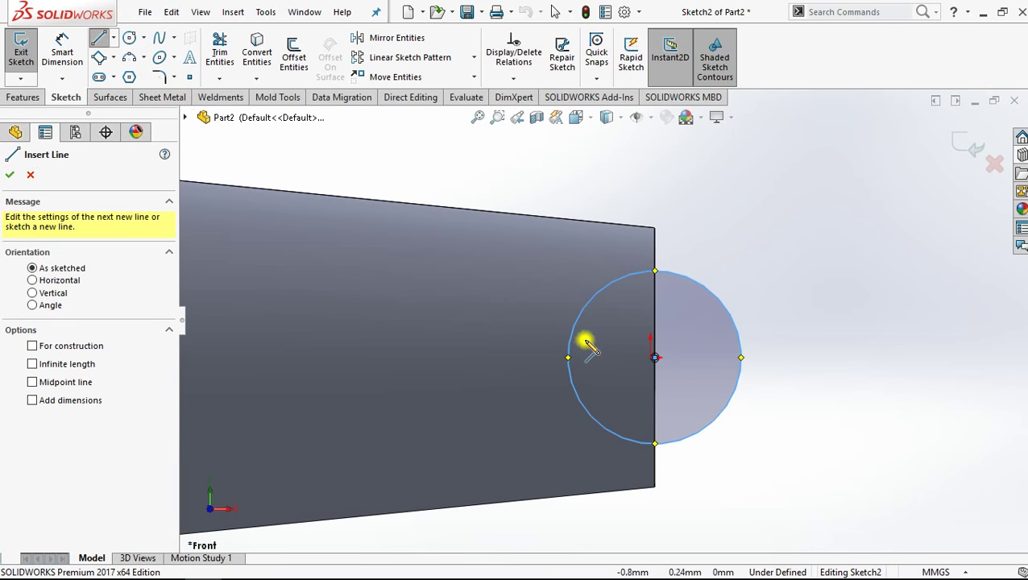
{"action": "left_click", "coordinate": [654, 356]}
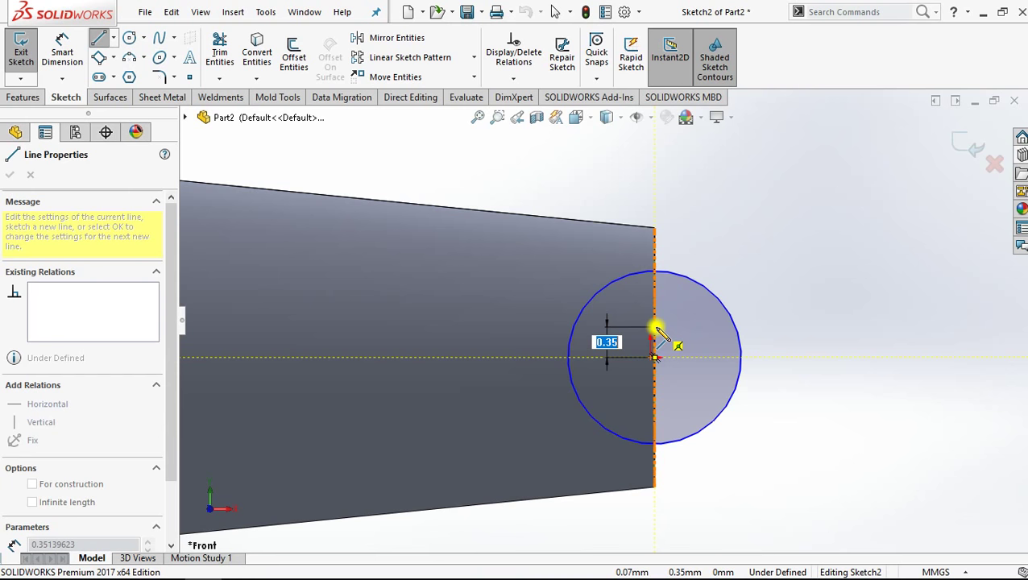
{"action": "key", "text": "Return"}
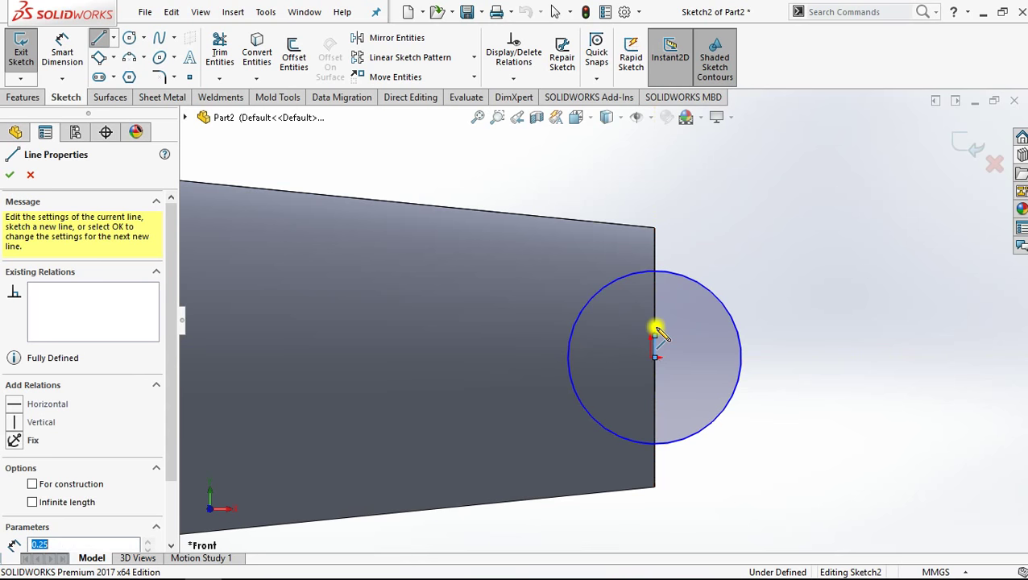
{"action": "left_click", "coordinate": [655, 335]}
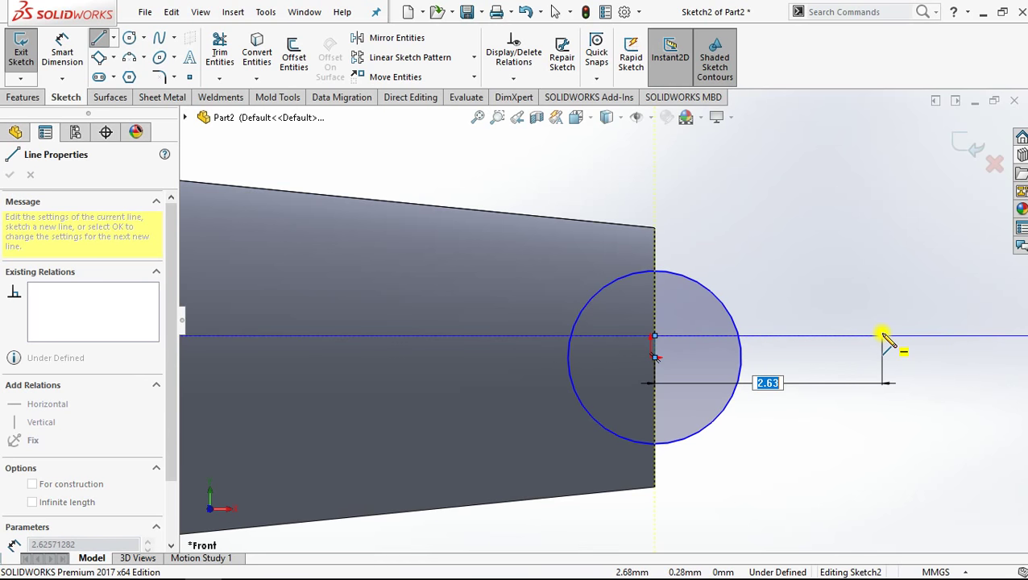
{"action": "key", "text": "z"}
{"action": "key", "text": "z"}
{"action": "key", "text": "z"}
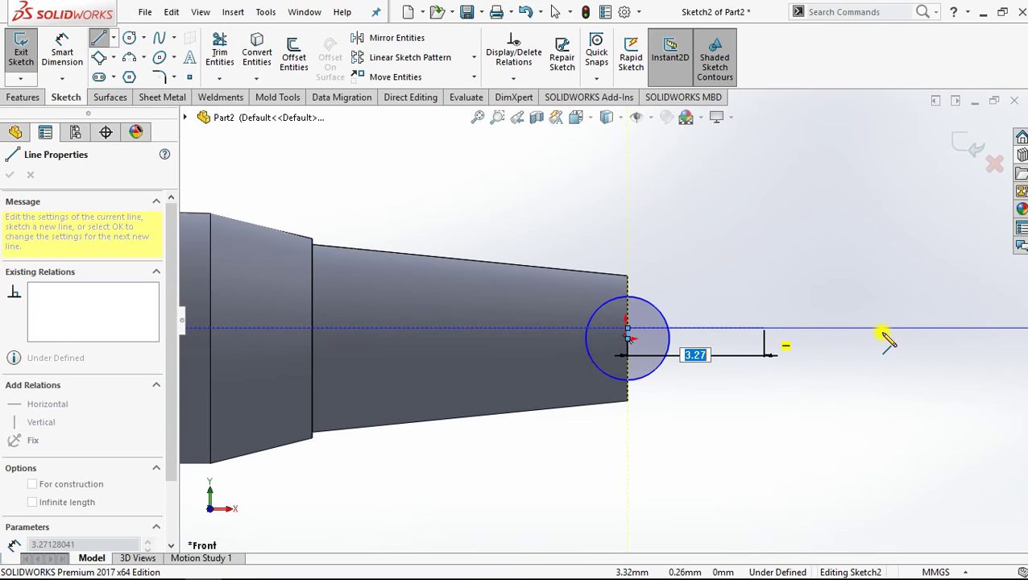
{"action": "key", "text": "z"}
{"action": "key", "text": "z"}
{"action": "key", "text": "z"}
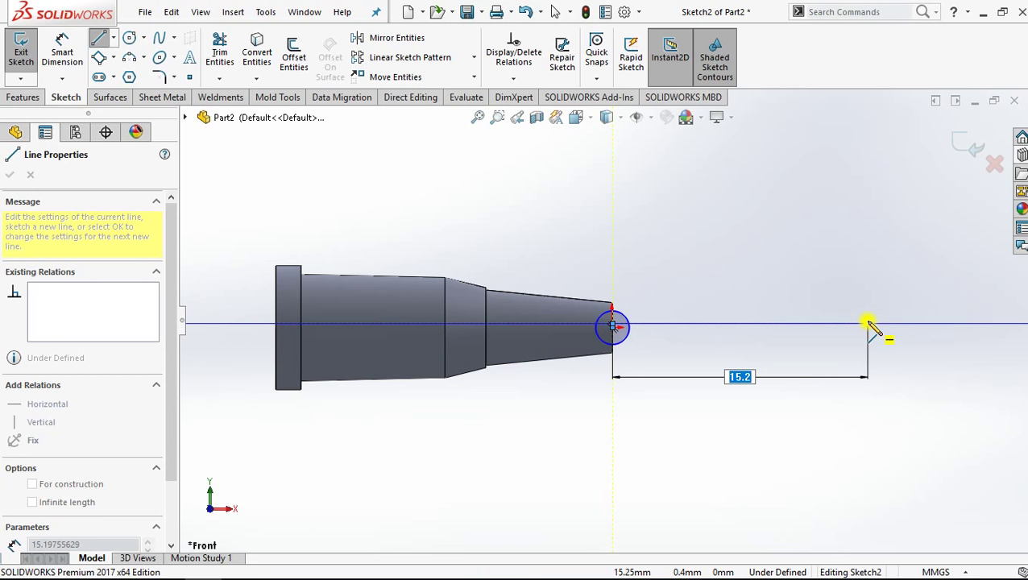
{"action": "left_click", "coordinate": [868, 326]}
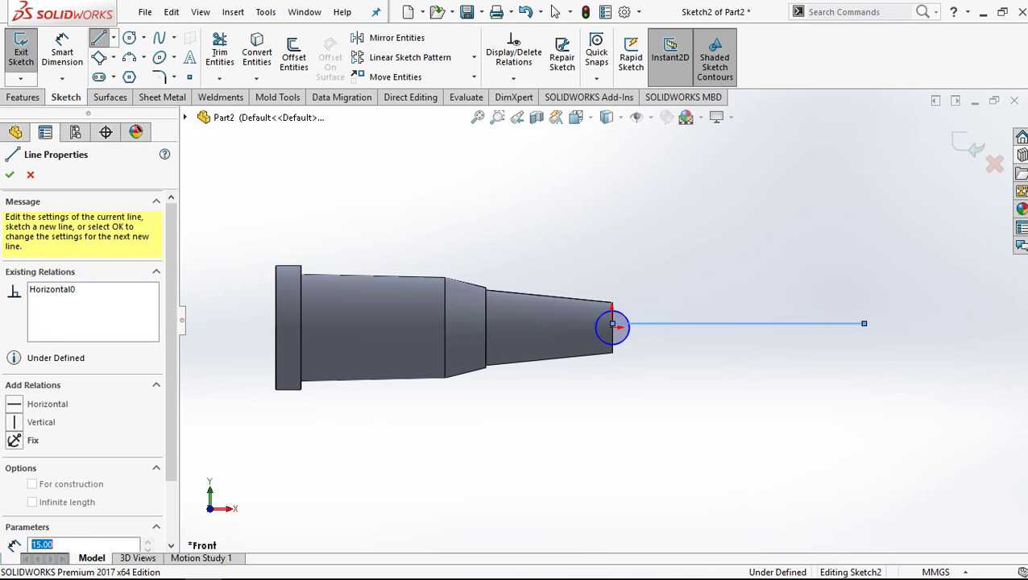
{"action": "scroll", "coordinate": [855, 335], "scroll_direction": "down", "scroll_amount": 1}
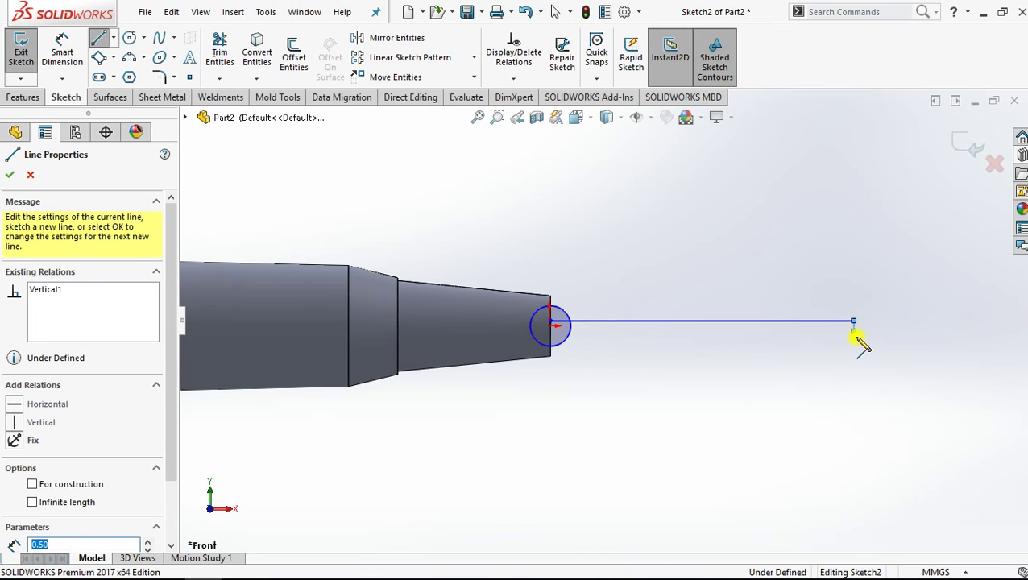
{"action": "scroll", "coordinate": [558, 340], "scroll_direction": "down", "scroll_amount": 1}
{"action": "scroll", "coordinate": [557, 340], "scroll_direction": "down", "scroll_amount": 1}
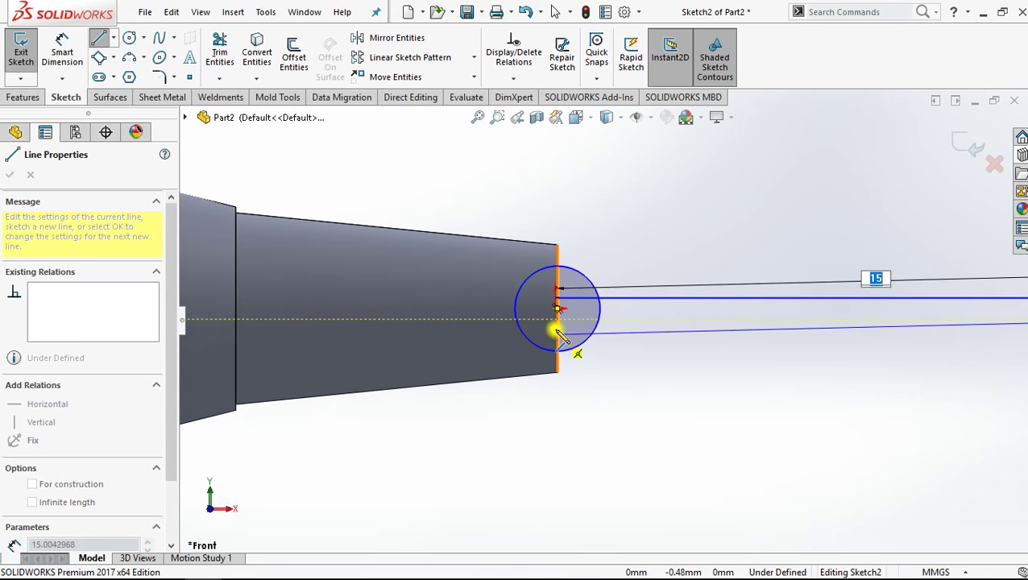
{"action": "scroll", "coordinate": [563, 326], "scroll_direction": "down", "scroll_amount": 1}
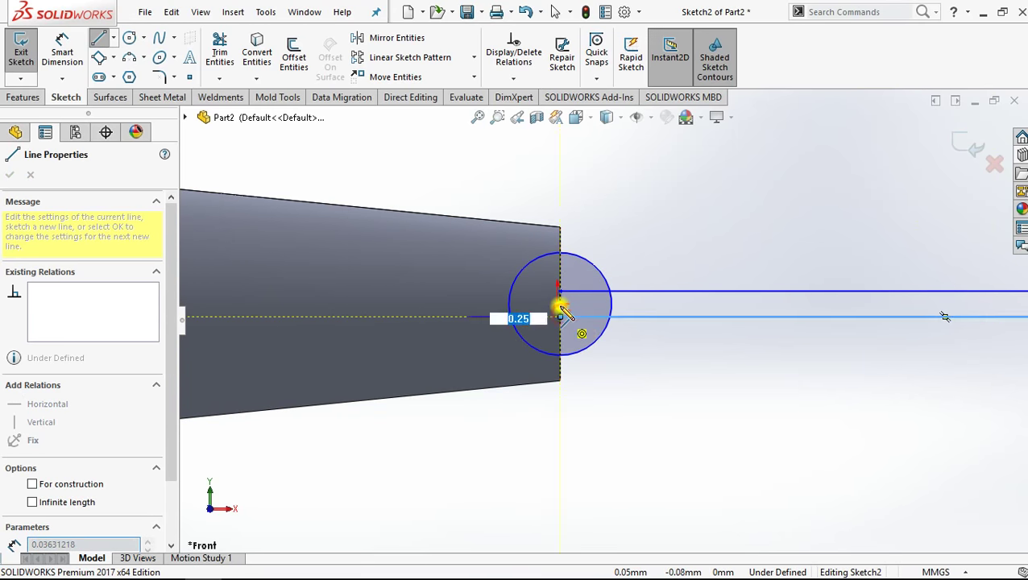
{"action": "left_click", "coordinate": [560, 314]}
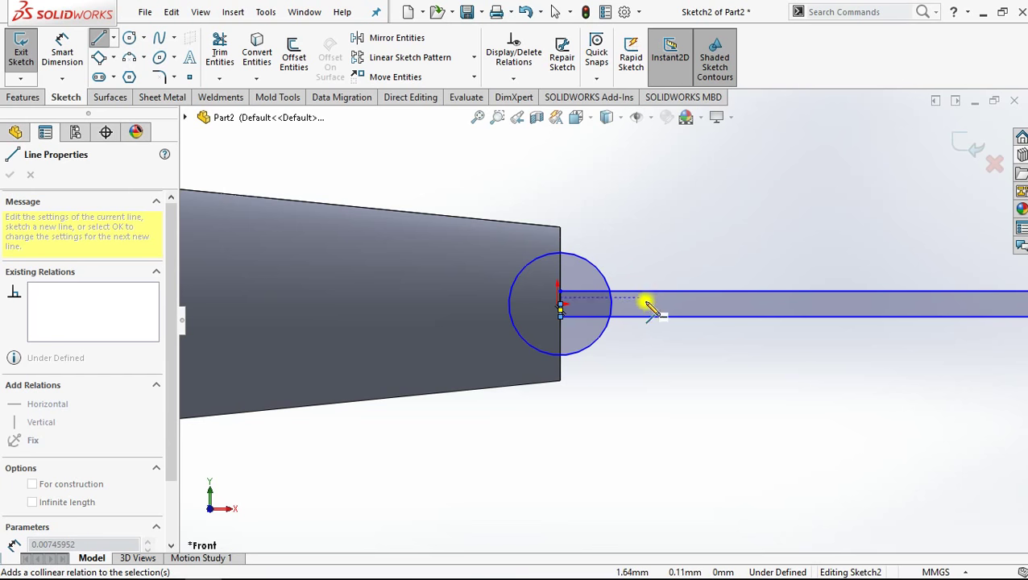
- Add a horizontal construction centreline along the axis, running past the strip's end
{"action": "left_click", "coordinate": [112, 38]}
{"action": "left_click", "coordinate": [122, 77]}
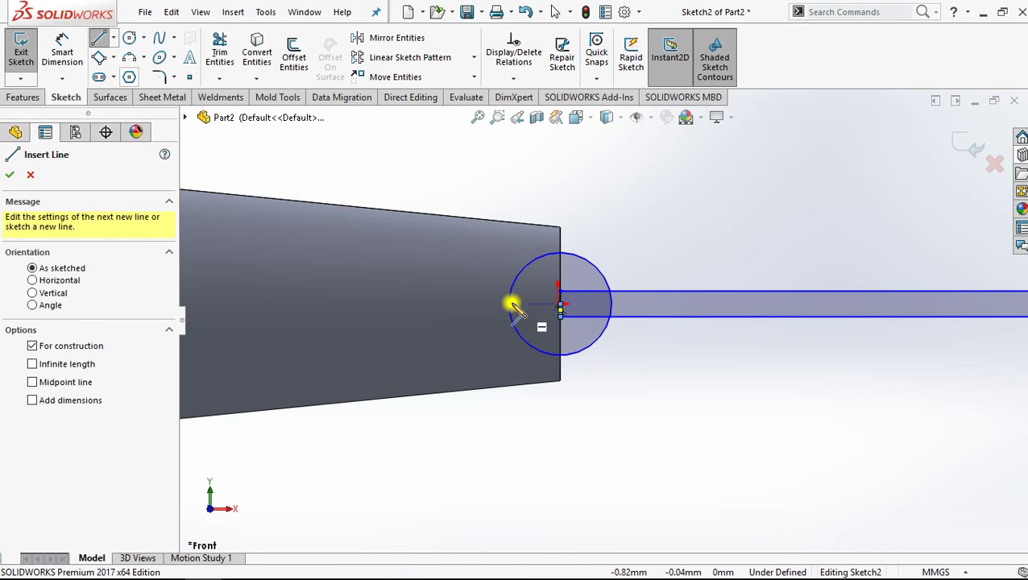
{"action": "left_click", "coordinate": [510, 304]}
{"action": "scroll", "coordinate": [837, 310], "scroll_direction": "up", "scroll_amount": 3}
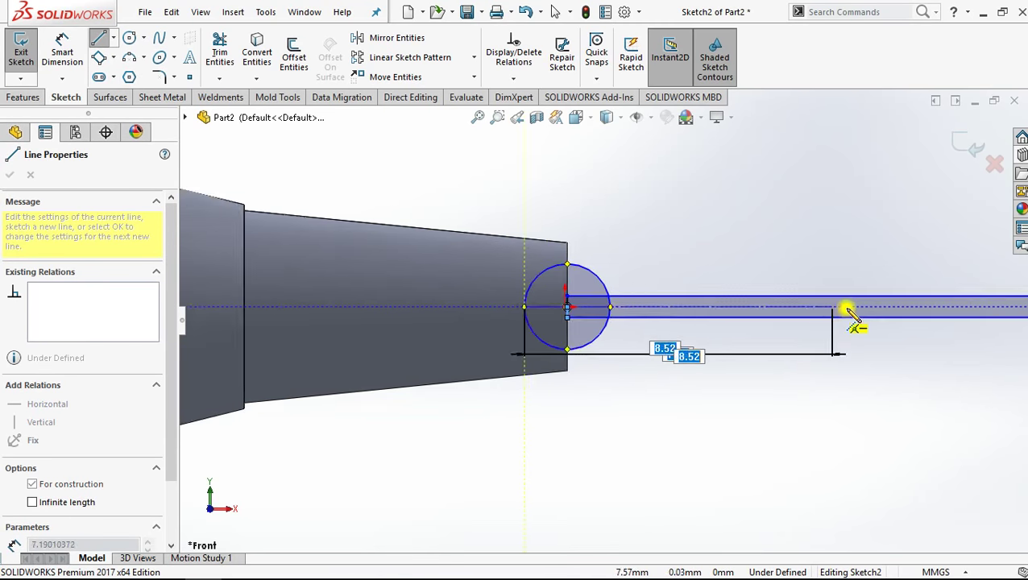
{"action": "left_click", "coordinate": [1022, 311]}
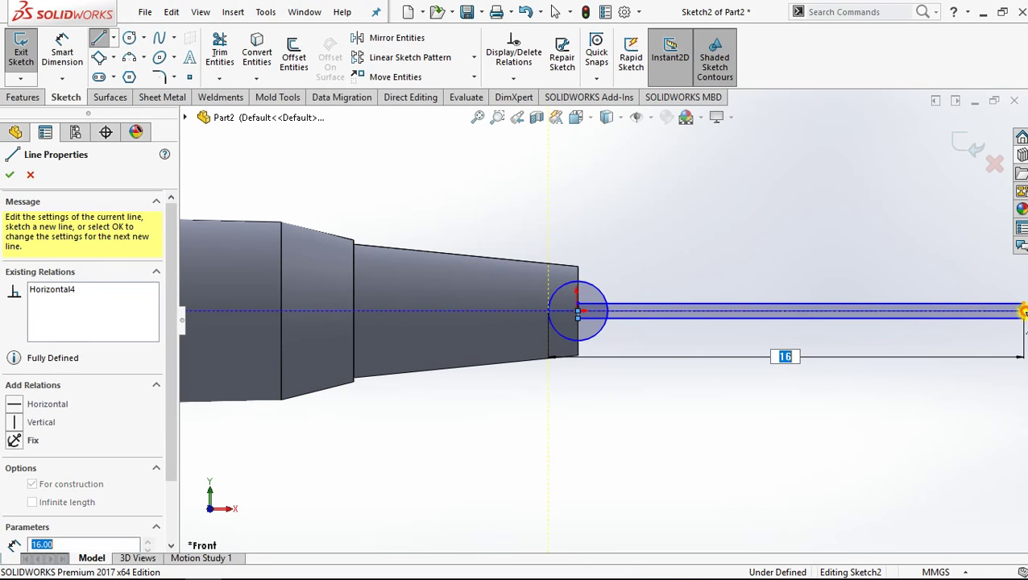
{"action": "left_click", "coordinate": [219, 50]}
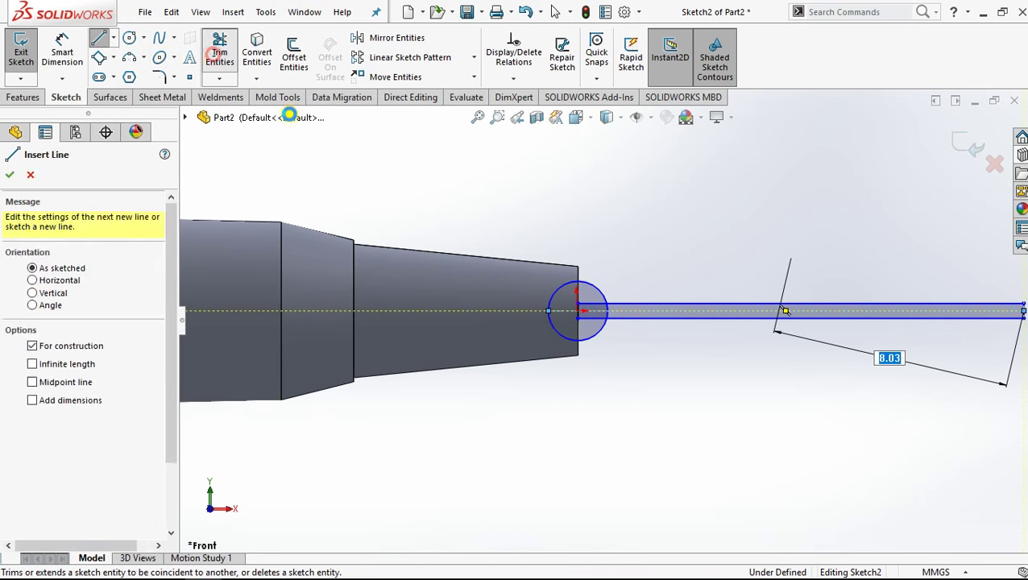
- Trim away the circle's lower half and the lower line segments, undoing a mistaken trim of the long line
{"action": "left_click", "coordinate": [563, 339]}
{"action": "left_click", "coordinate": [617, 318]}
{"action": "left_click", "coordinate": [589, 320]}
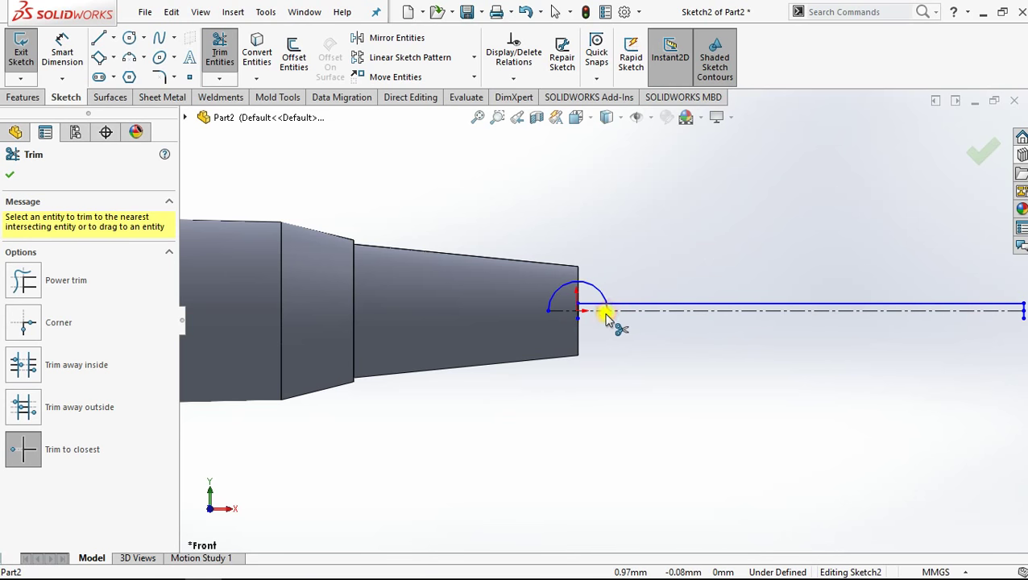
{"action": "left_click", "coordinate": [608, 313]}
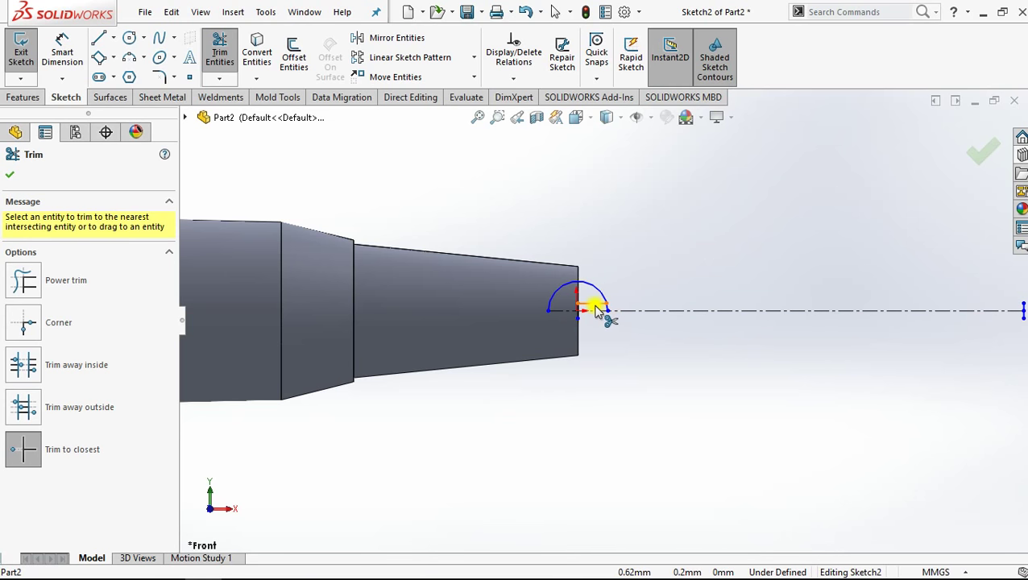
{"action": "key", "text": "Escape"}
{"action": "key", "text": "ctrl+z"}
{"action": "scroll", "coordinate": [595, 306], "scroll_direction": "down", "scroll_amount": 2}
{"action": "scroll", "coordinate": [592, 300], "scroll_direction": "down", "scroll_amount": 4}
- Trim the segment inside the arc and the stub at the shaft's right end, accepting the relation deletion
{"action": "left_click", "coordinate": [219, 50]}
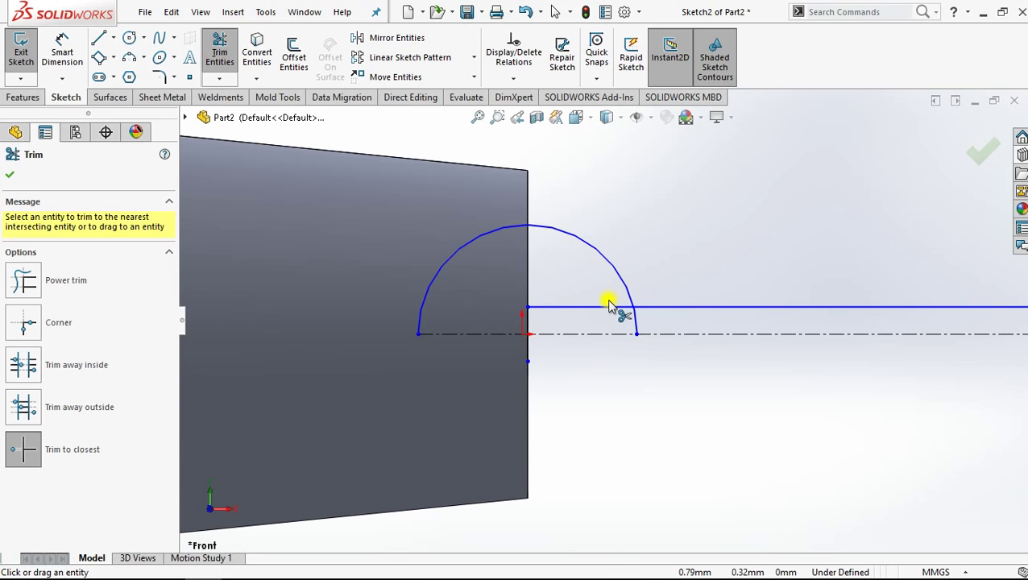
{"action": "left_click", "coordinate": [608, 305]}
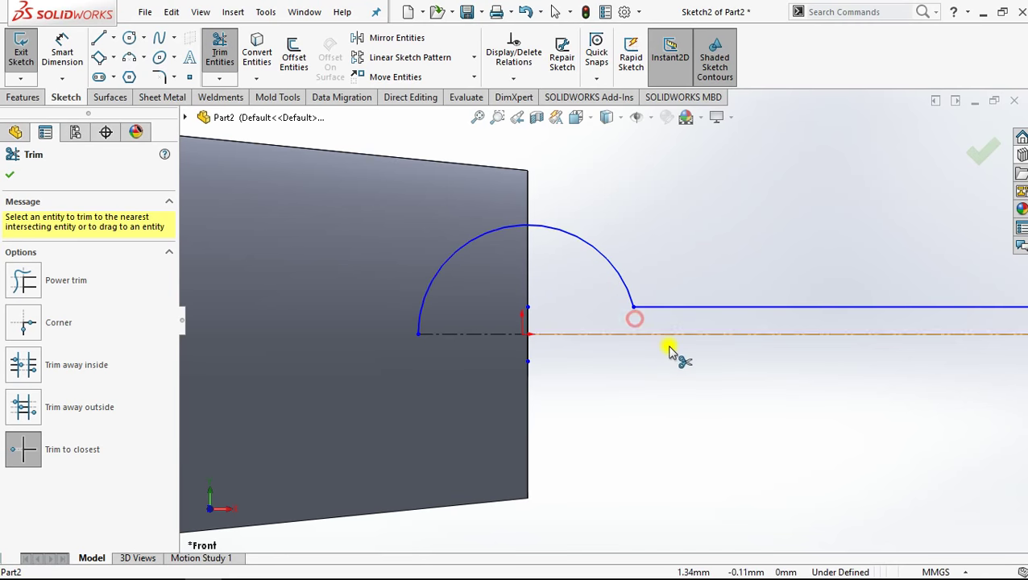
{"action": "scroll", "coordinate": [693, 353], "scroll_direction": "up", "scroll_amount": 3}
{"action": "scroll", "coordinate": [806, 322], "scroll_direction": "up", "scroll_amount": 2}
{"action": "scroll", "coordinate": [910, 310], "scroll_direction": "up", "scroll_amount": 5}
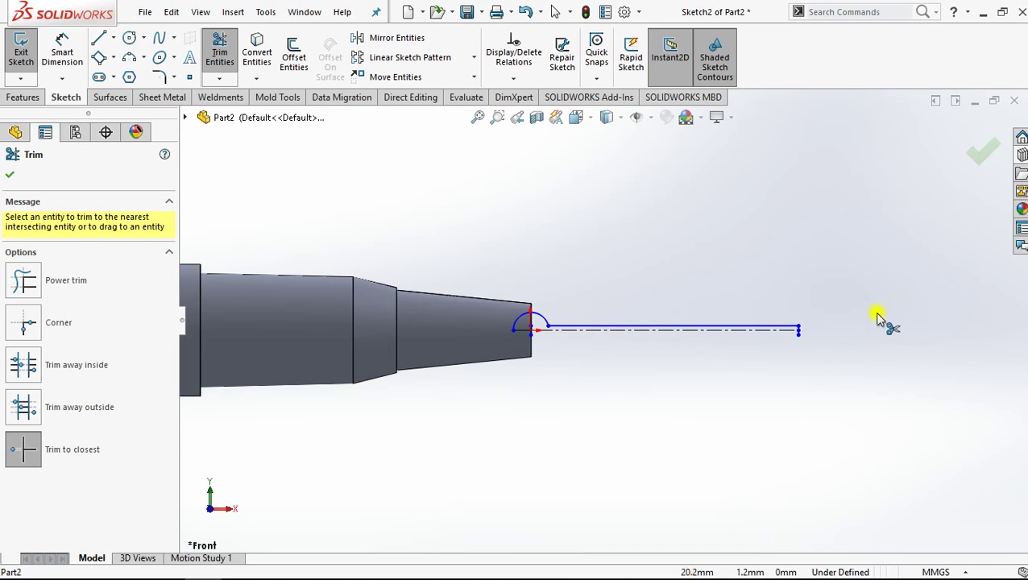
{"action": "scroll", "coordinate": [814, 335], "scroll_direction": "down", "scroll_amount": 3}
{"action": "scroll", "coordinate": [697, 338], "scroll_direction": "down", "scroll_amount": 2}
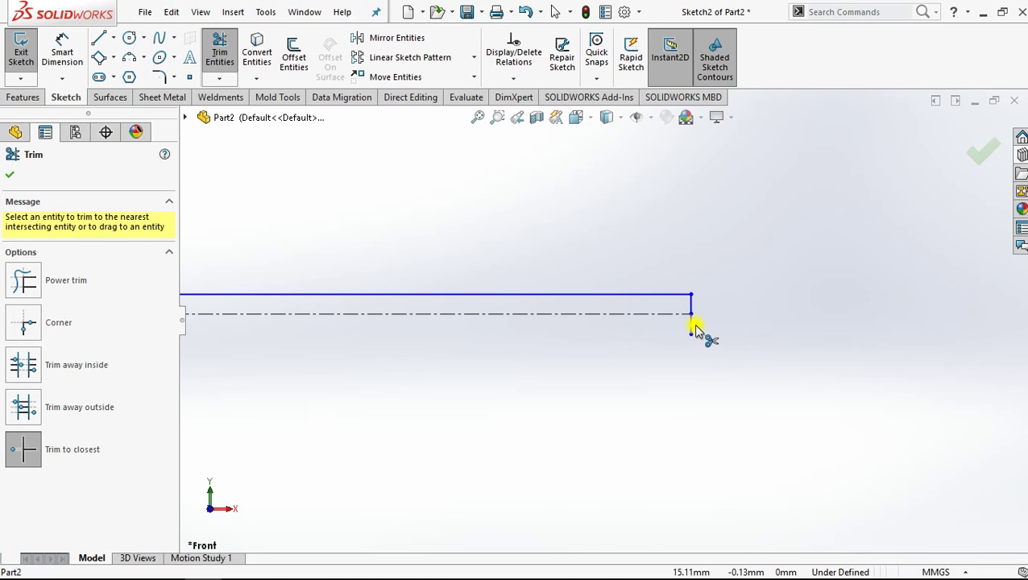
{"action": "left_click", "coordinate": [695, 330]}
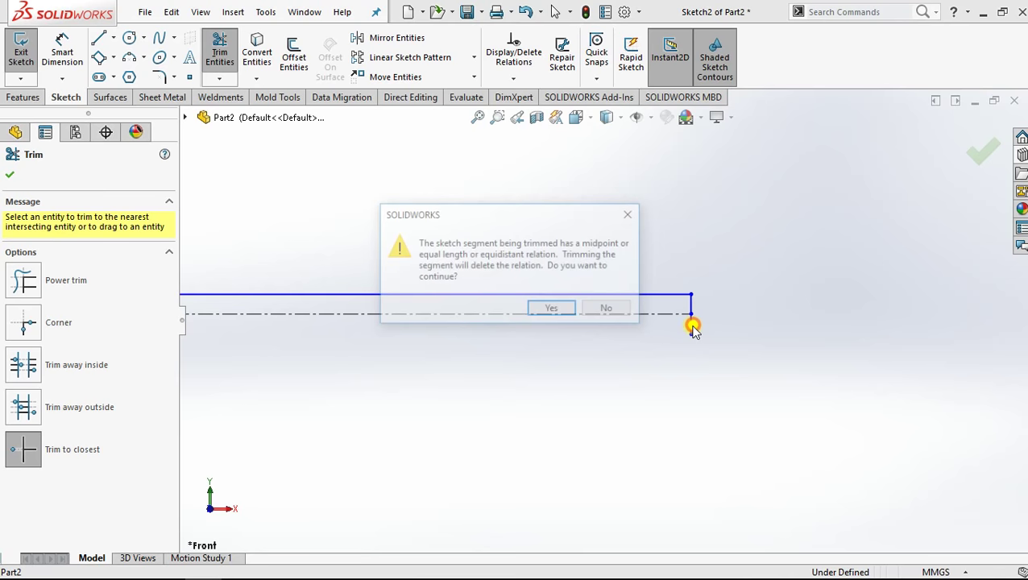
{"action": "left_click", "coordinate": [551, 308]}
{"action": "scroll", "coordinate": [380, 328], "scroll_direction": "up", "scroll_amount": 2}
{"action": "scroll", "coordinate": [282, 305], "scroll_direction": "down", "scroll_amount": 1}
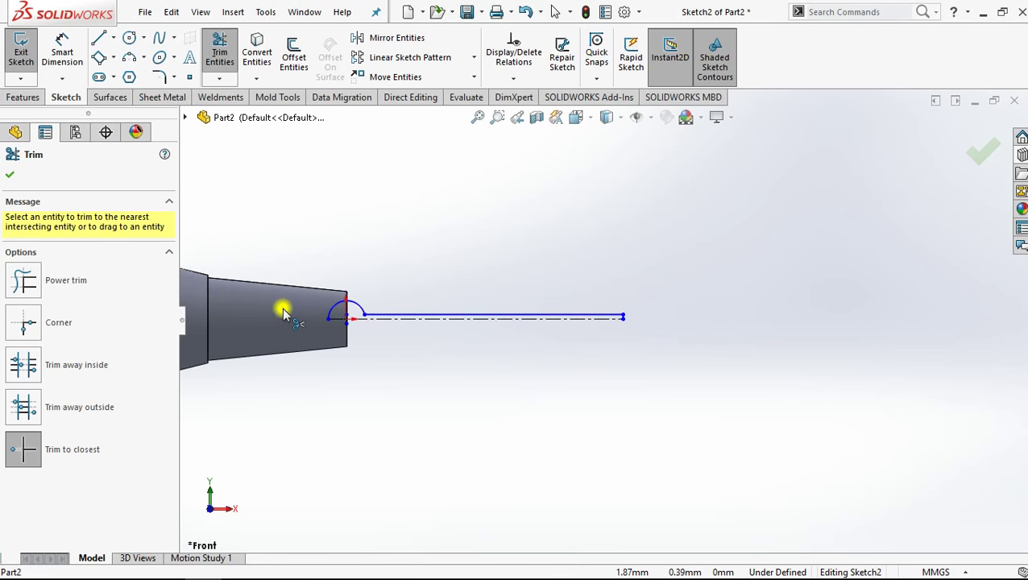
{"action": "scroll", "coordinate": [282, 306], "scroll_direction": "down", "scroll_amount": 1}
{"action": "left_click", "coordinate": [98, 37]}
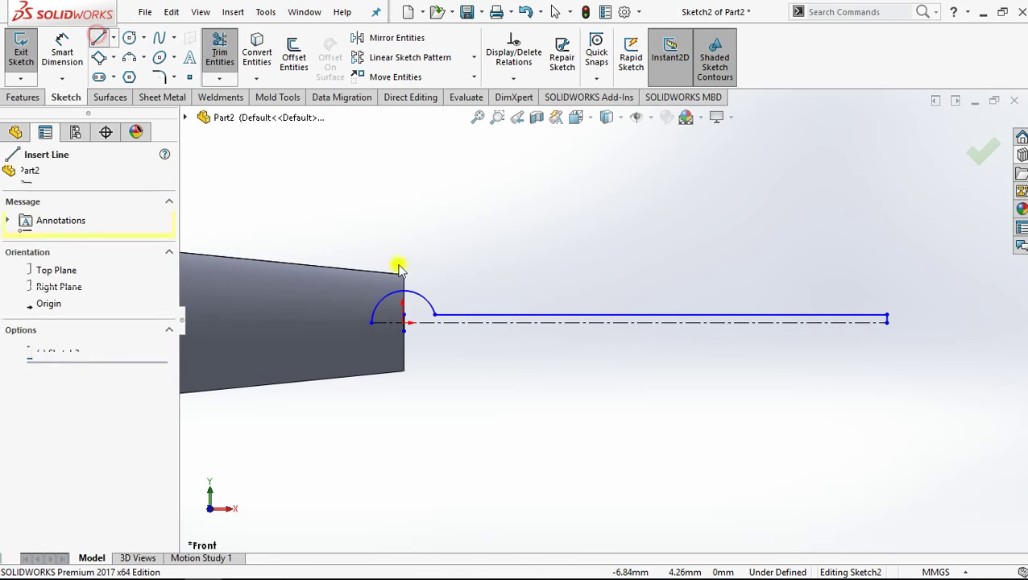
- Draw a 16 mm closing line along the centreline from the arc's left end to the shaft's end
{"action": "left_click", "coordinate": [372, 323]}
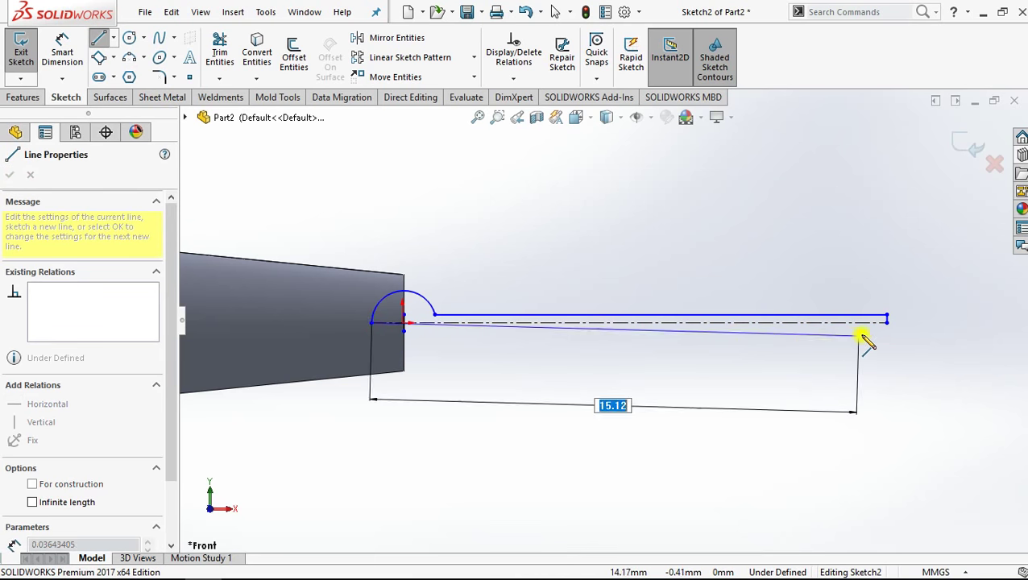
{"action": "double_click", "coordinate": [886, 322]}
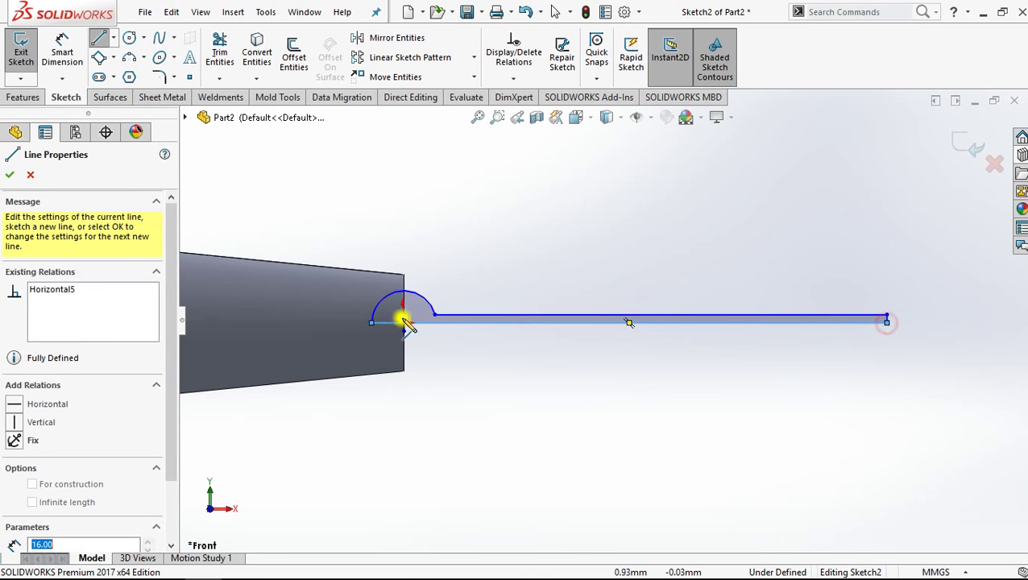
{"action": "scroll", "coordinate": [692, 364], "scroll_direction": "down", "scroll_amount": 2}
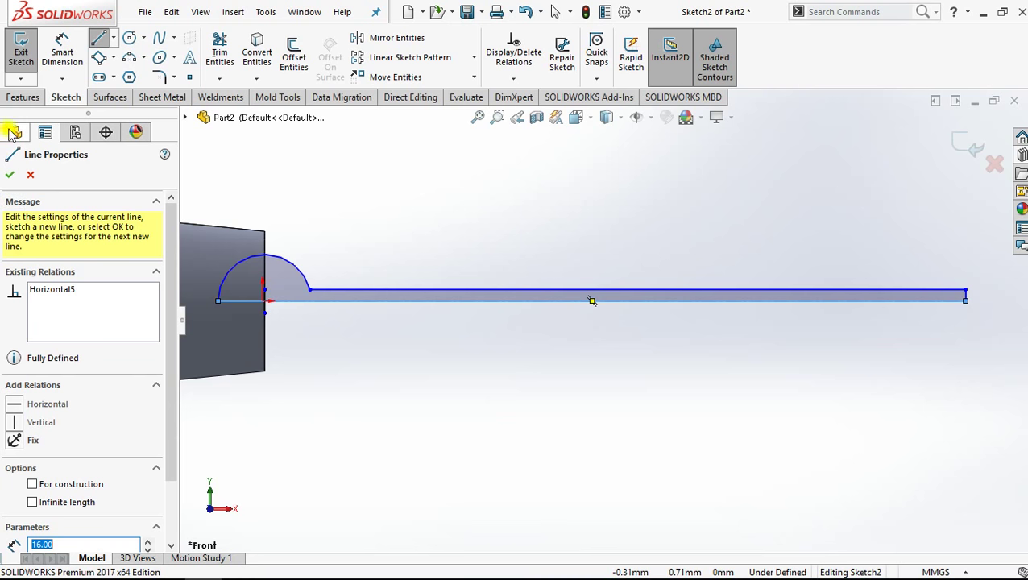
{"action": "left_click", "coordinate": [8, 176]}
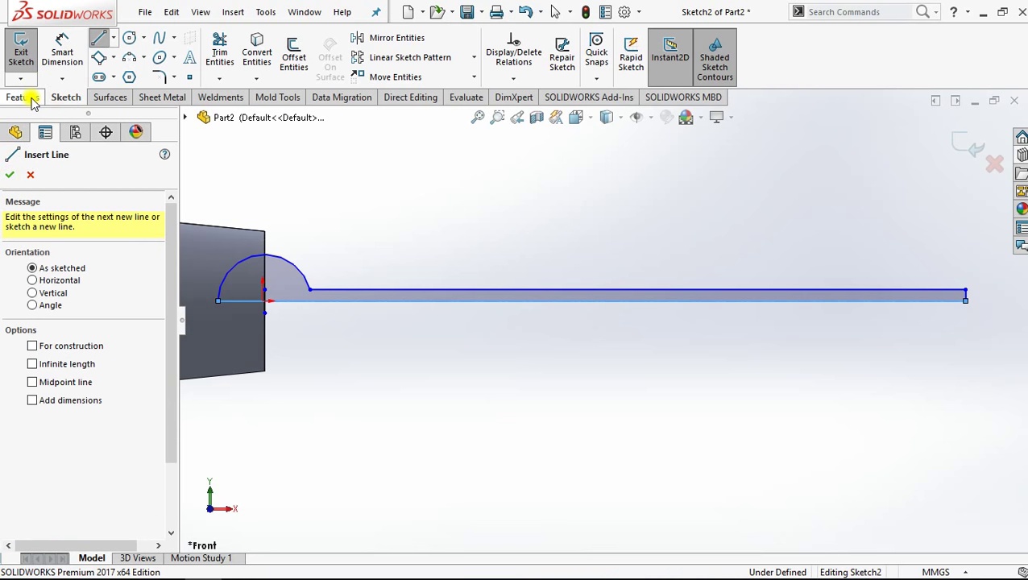
{"action": "left_click", "coordinate": [30, 97]}
{"action": "left_click", "coordinate": [75, 55]}
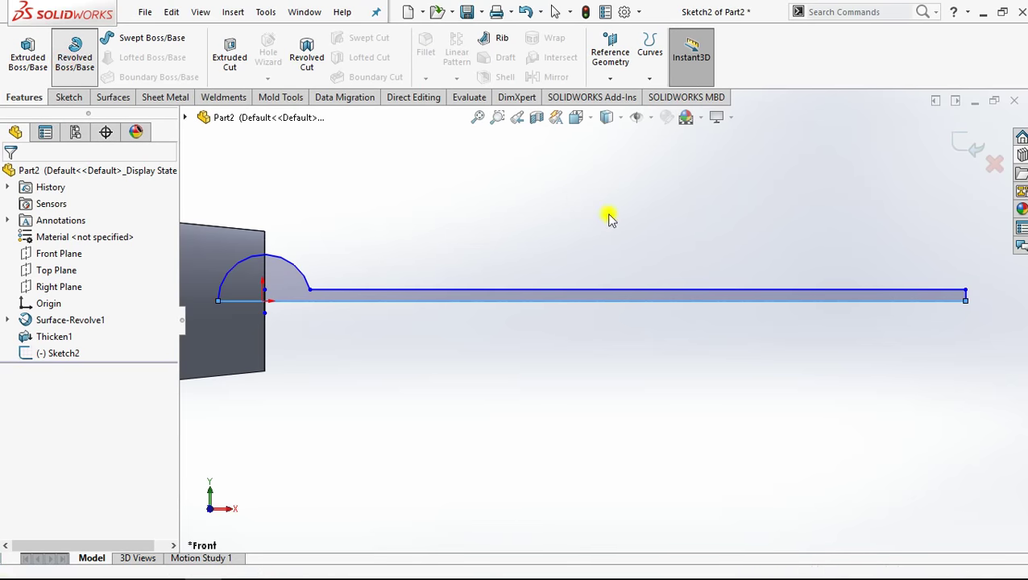
- Revolve the closed profile as a solid, not thin, about the centreline Line7
{"action": "left_click", "coordinate": [594, 298]}
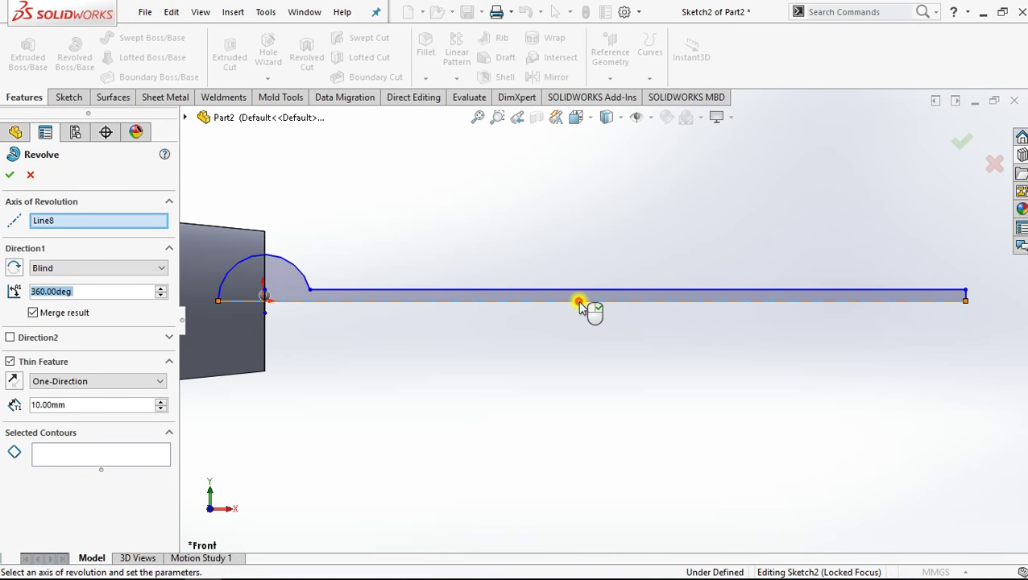
{"action": "left_click", "coordinate": [579, 302]}
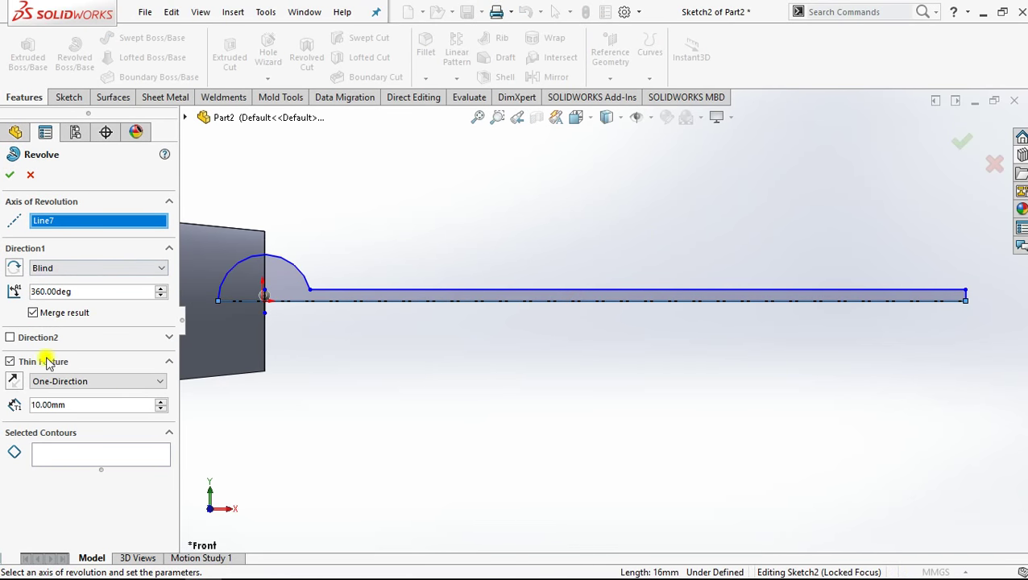
{"action": "left_click", "coordinate": [10, 364]}
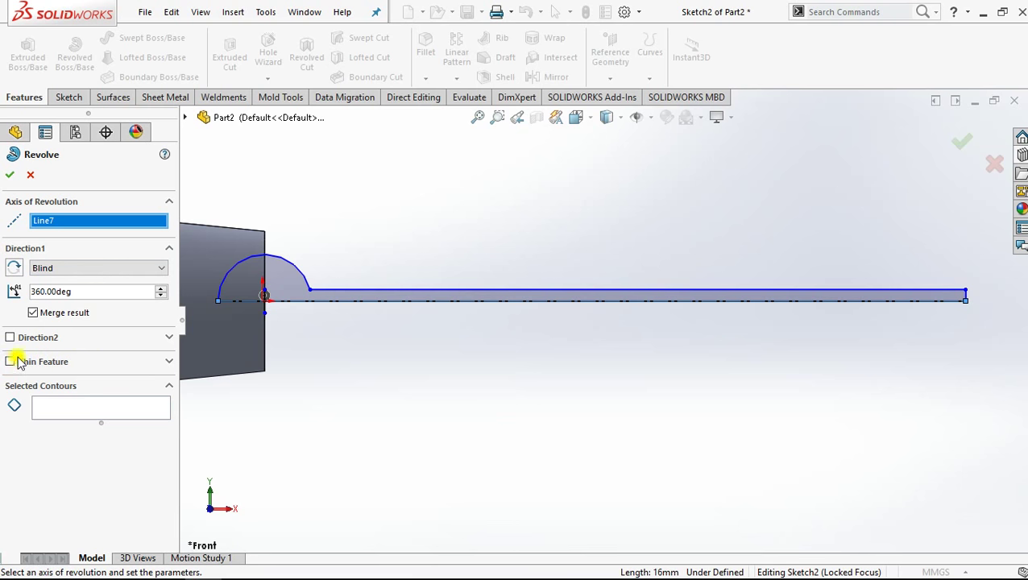
{"action": "left_click", "coordinate": [293, 292]}
{"action": "left_click", "coordinate": [14, 177]}
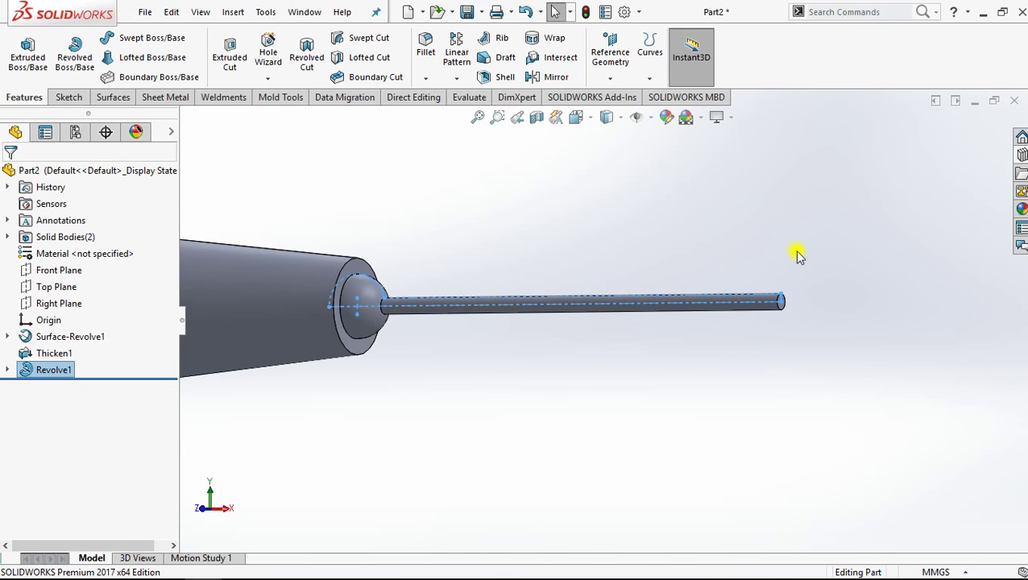
- Turn to the front view and start a new sketch on the Front Plane
{"action": "key", "text": "space"}
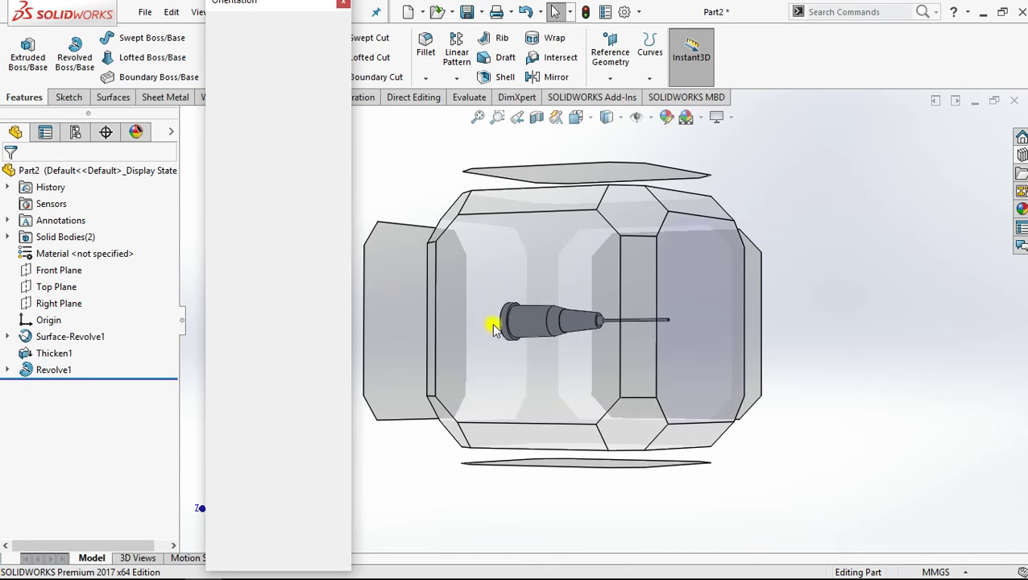
{"action": "left_click", "coordinate": [500, 319]}
{"action": "mouse_move", "coordinate": [637, 344]}
{"action": "middle_mouse_down"}
{"action": "mouse_move", "coordinate": [691, 348]}
{"action": "mouse_move", "coordinate": [615, 336]}
{"action": "middle_mouse_up"}
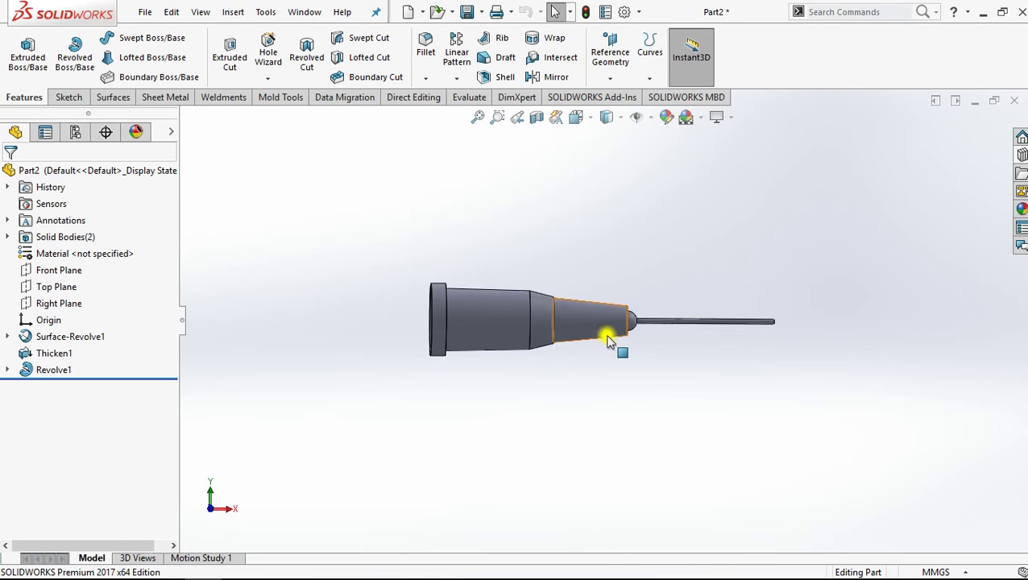
{"action": "key", "text": "space"}
{"action": "left_click", "coordinate": [614, 310]}
{"action": "scroll", "coordinate": [749, 322], "scroll_direction": "down", "scroll_amount": 2}
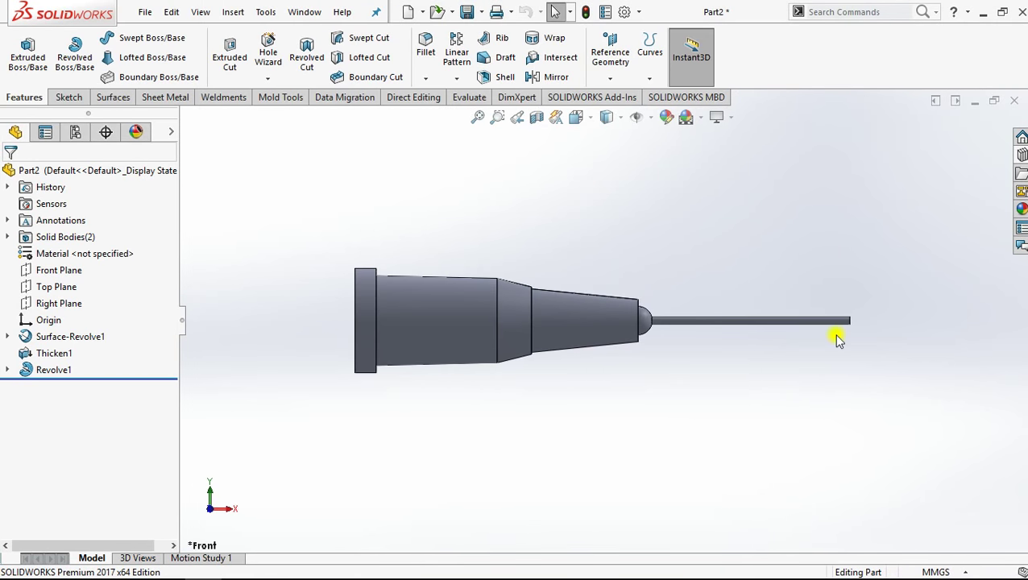
{"action": "scroll", "coordinate": [842, 340], "scroll_direction": "down", "scroll_amount": 2}
{"action": "scroll", "coordinate": [831, 317], "scroll_direction": "down", "scroll_amount": 2}
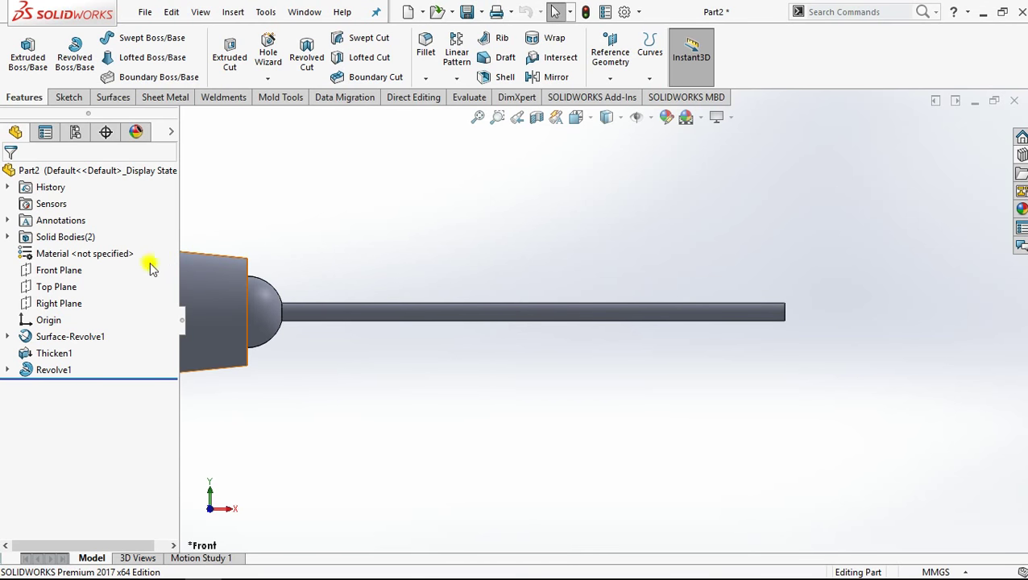
{"action": "left_click", "coordinate": [78, 271]}
{"action": "left_click", "coordinate": [78, 246]}
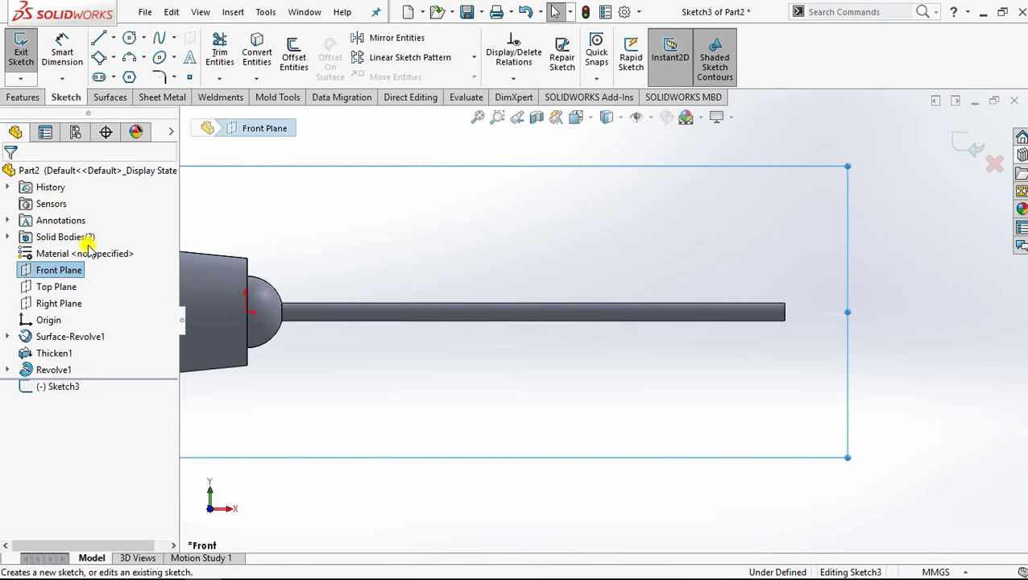
- Discard the empty sketch and shell the needle shaft 0.10 mm thick, opening its end face
{"action": "left_click", "coordinate": [455, 248]}
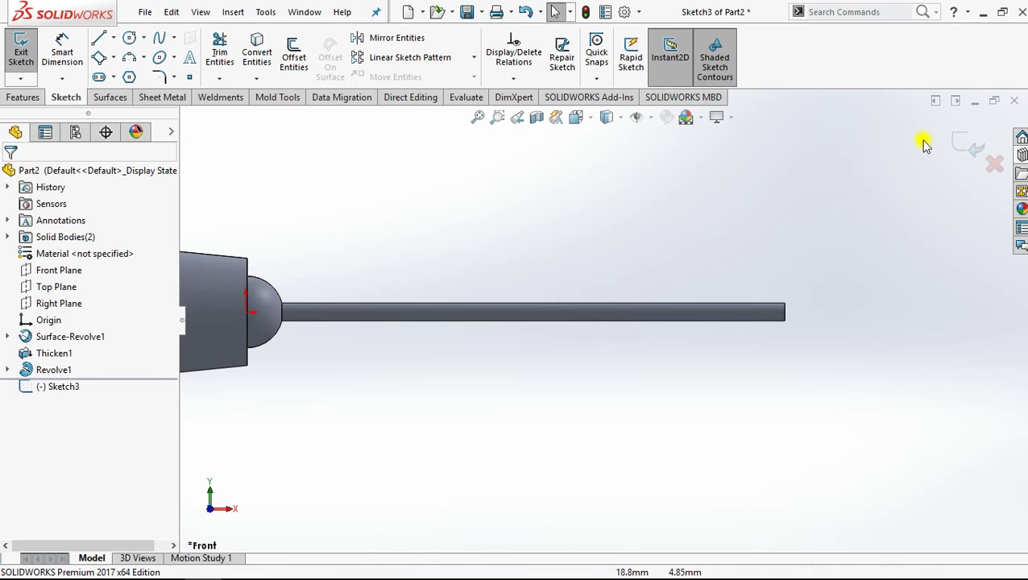
{"action": "left_click", "coordinate": [952, 153]}
{"action": "middle_click_drag", "start_coordinate": [863, 292], "coordinate": [711, 242]}
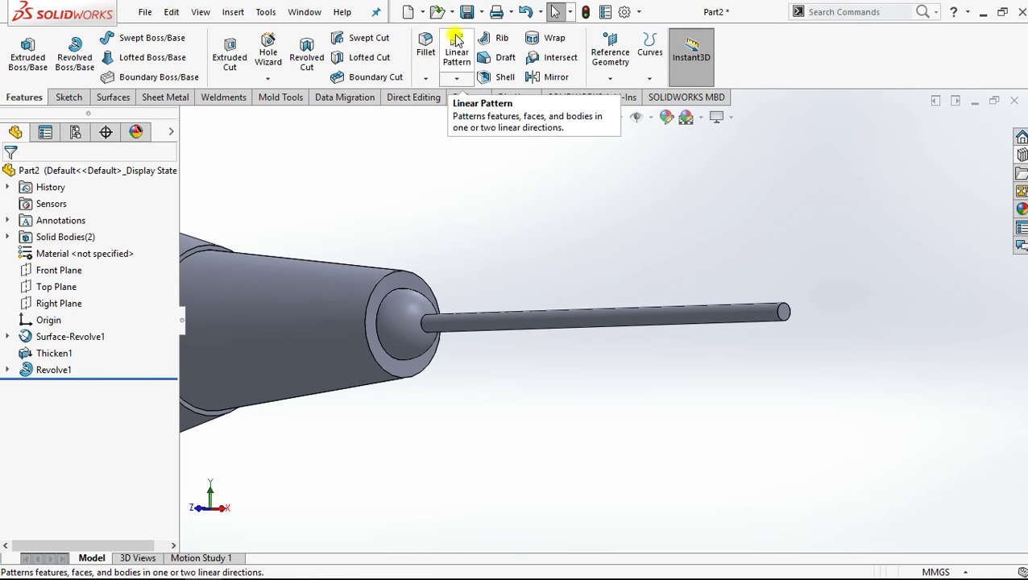
{"action": "left_click", "coordinate": [498, 77]}
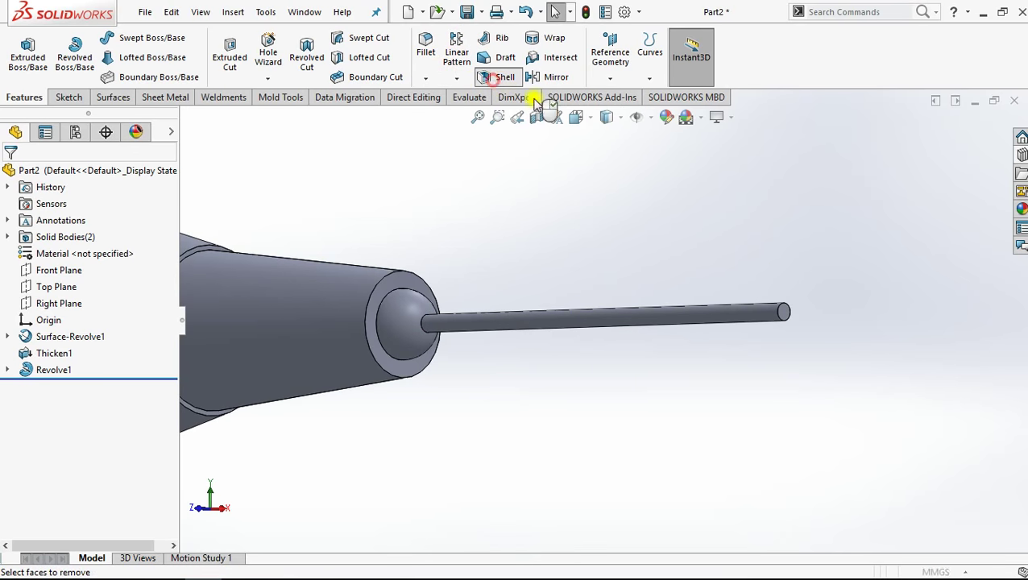
{"action": "left_click", "coordinate": [783, 314]}
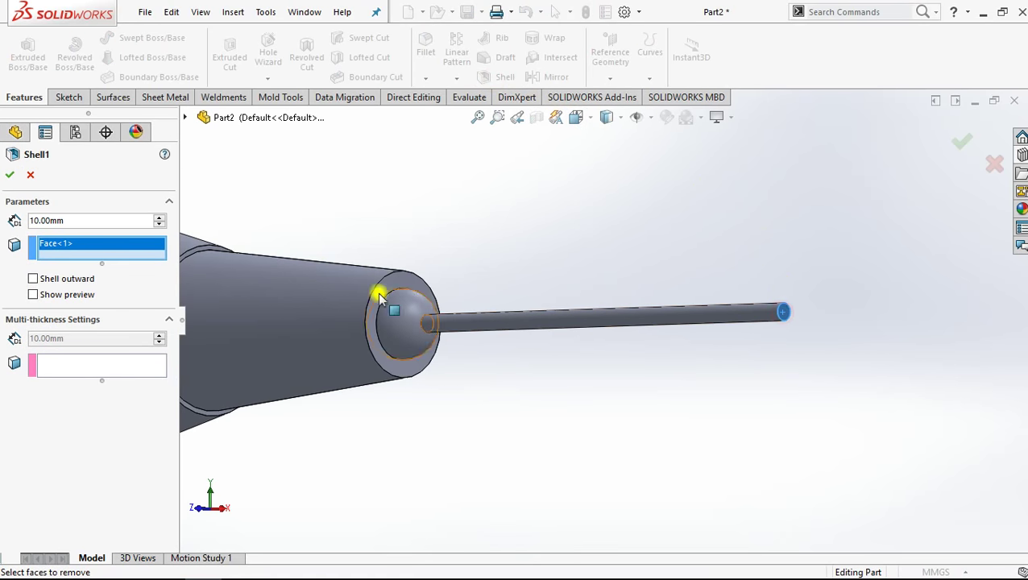
{"action": "double_click", "coordinate": [91, 219]}
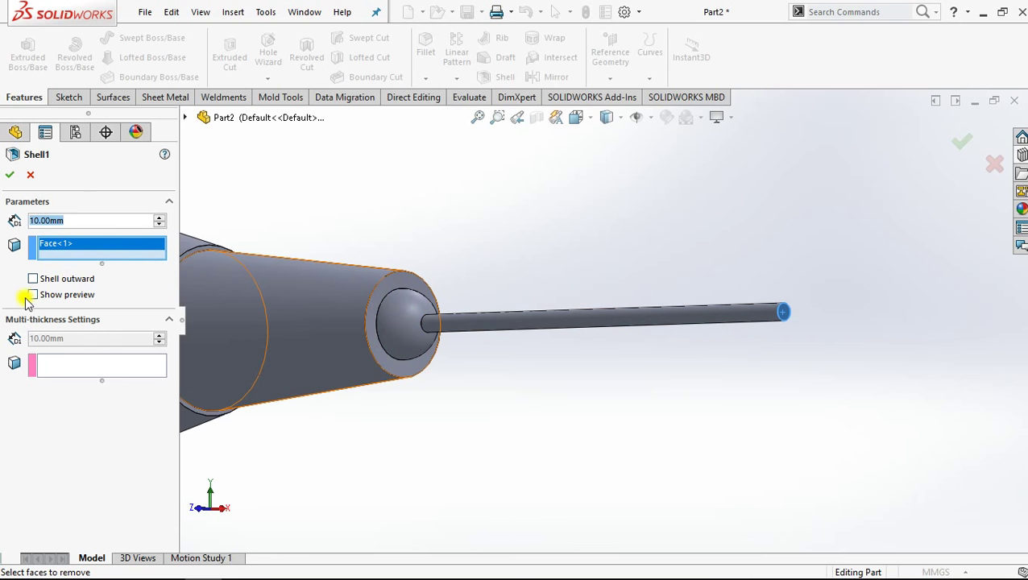
{"action": "double_click", "coordinate": [78, 220]}
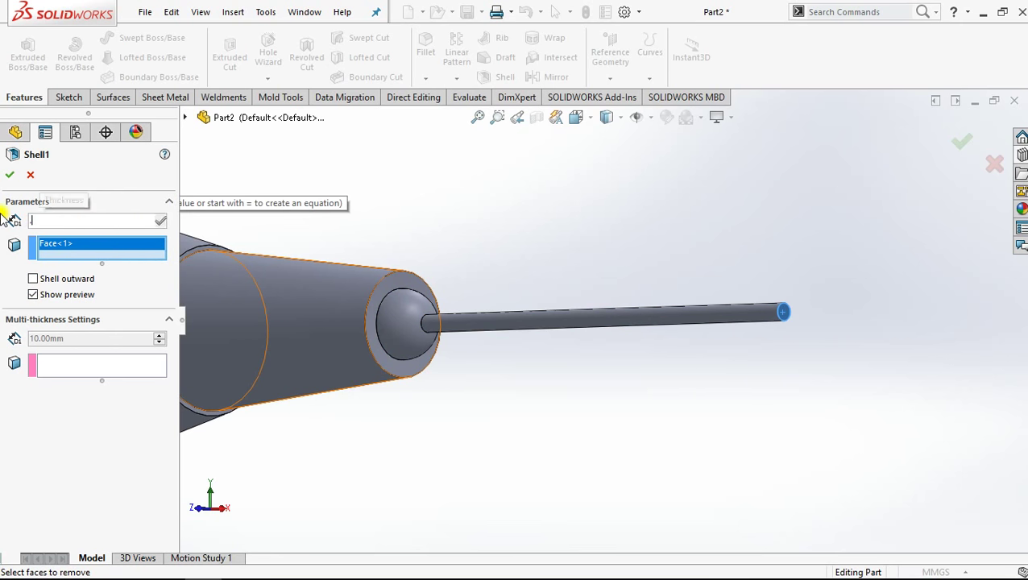
{"action": "type", "text": "1"}
{"action": "key", "text": "Return"}
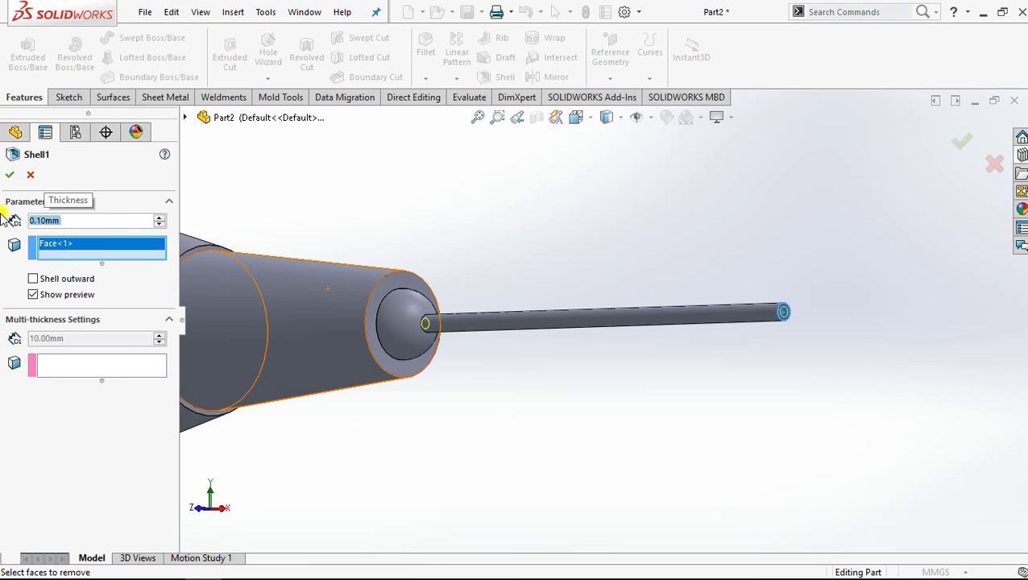
{"action": "mouse_move", "coordinate": [854, 304]}
{"action": "middle_mouse_down"}
{"action": "mouse_move", "coordinate": [699, 311]}
{"action": "mouse_move", "coordinate": [574, 371]}
{"action": "middle_mouse_up"}
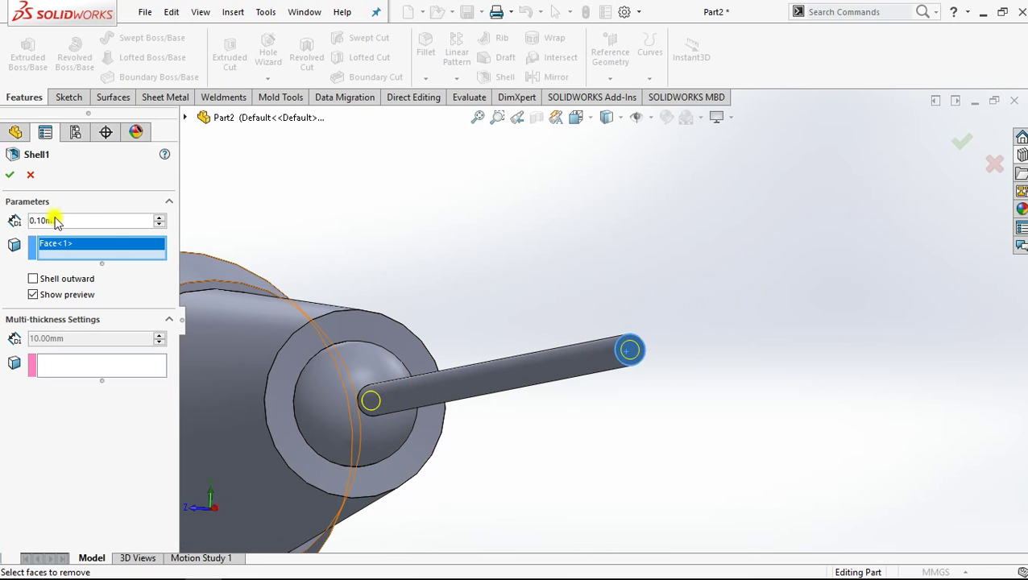
{"action": "left_click", "coordinate": [16, 179]}
- View the needle straight on from the front
{"action": "mouse_move", "coordinate": [633, 319]}
{"action": "middle_mouse_down"}
{"action": "mouse_move", "coordinate": [652, 336]}
{"action": "mouse_move", "coordinate": [685, 343]}
{"action": "middle_mouse_up"}
{"action": "key", "text": "space"}
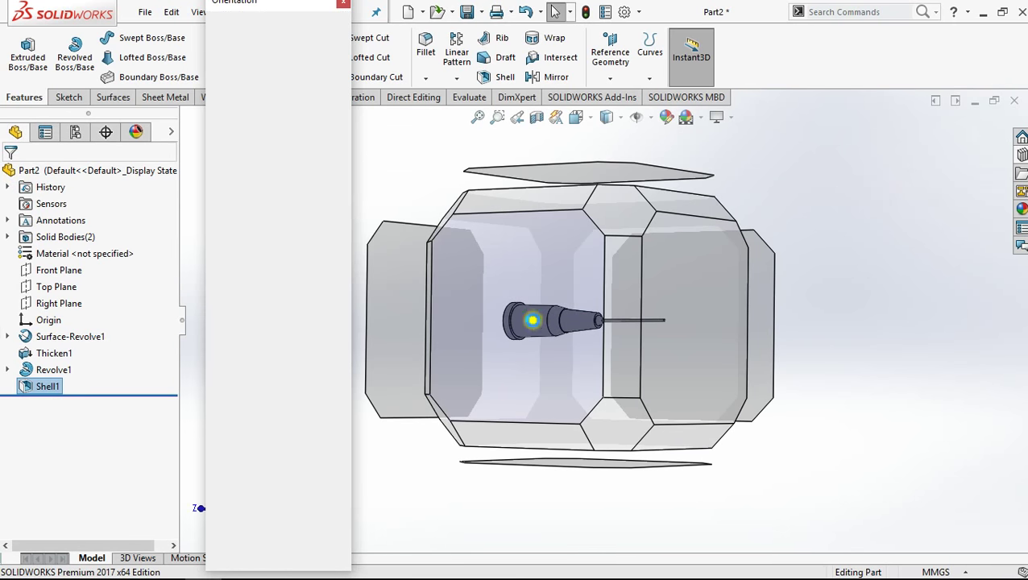
{"action": "key", "text": "ctrl+1"}
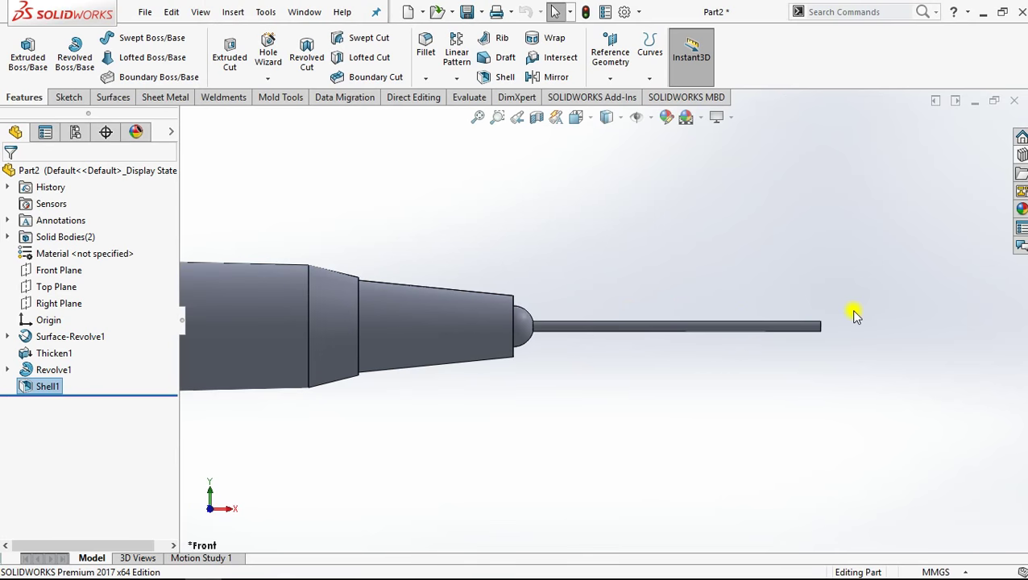
- On the Front Plane, draw a 0.5 mm vertical line and a 2 mm slanted line across the rod tip
{"action": "scroll", "coordinate": [852, 314], "scroll_direction": "down", "scroll_amount": 2}
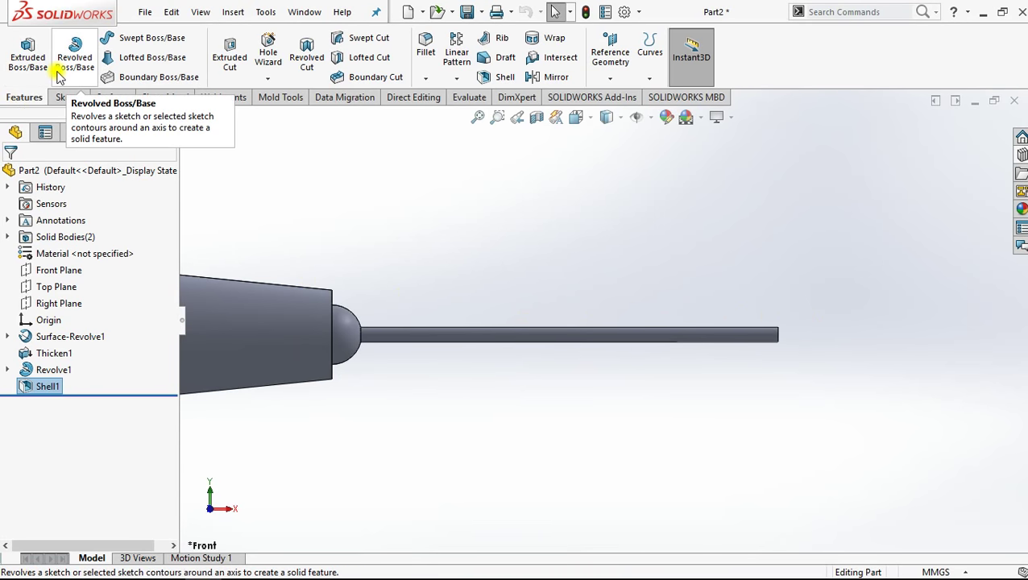
{"action": "left_click", "coordinate": [68, 96]}
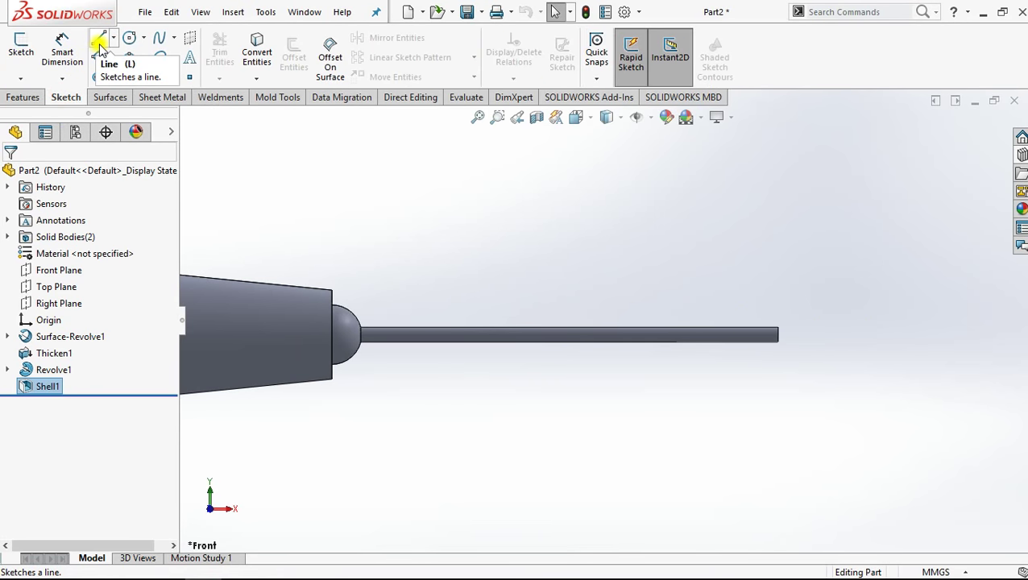
{"action": "left_click", "coordinate": [100, 42]}
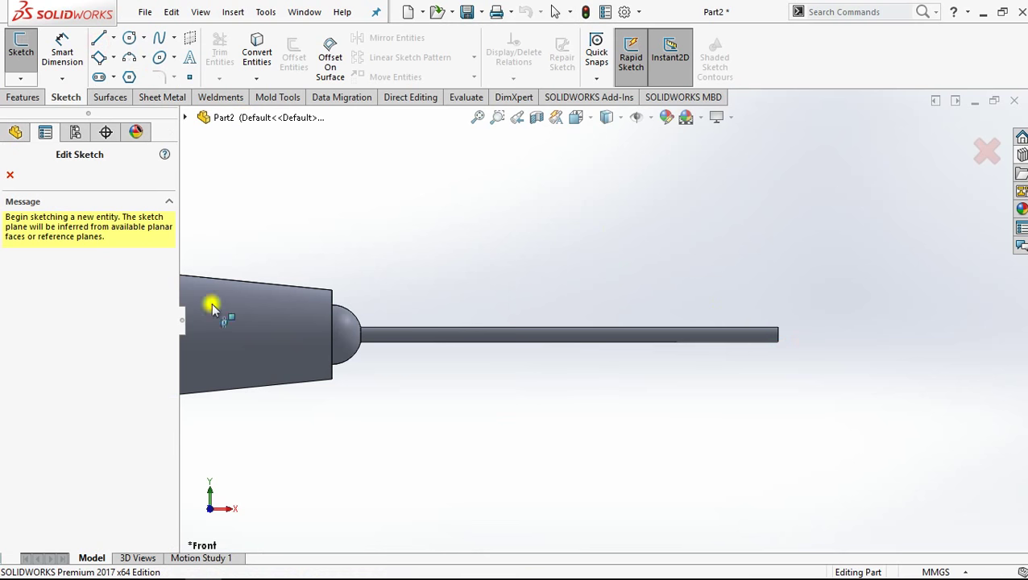
{"action": "left_click", "coordinate": [185, 117]}
{"action": "left_click", "coordinate": [241, 219]}
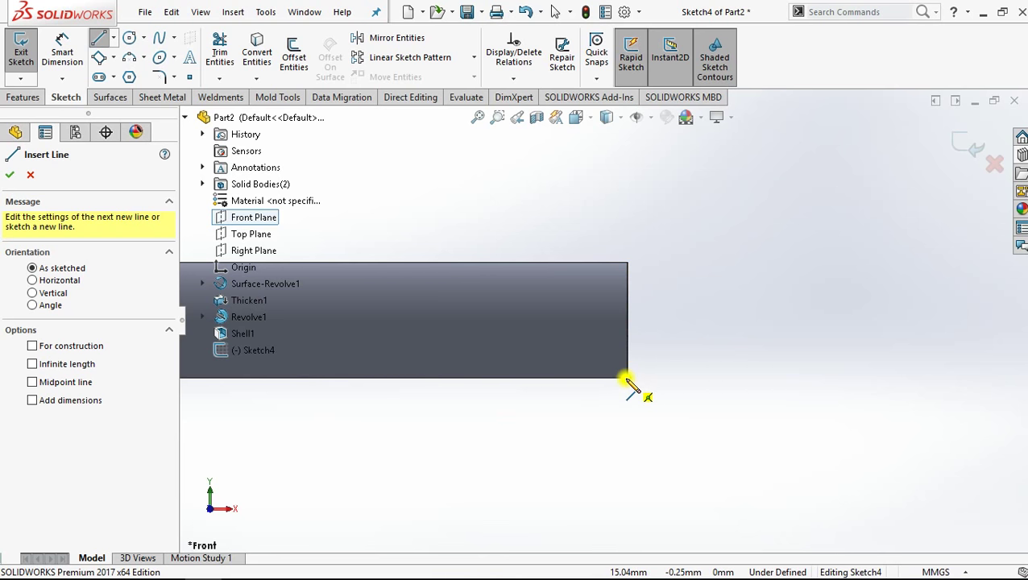
{"action": "left_click", "coordinate": [627, 378]}
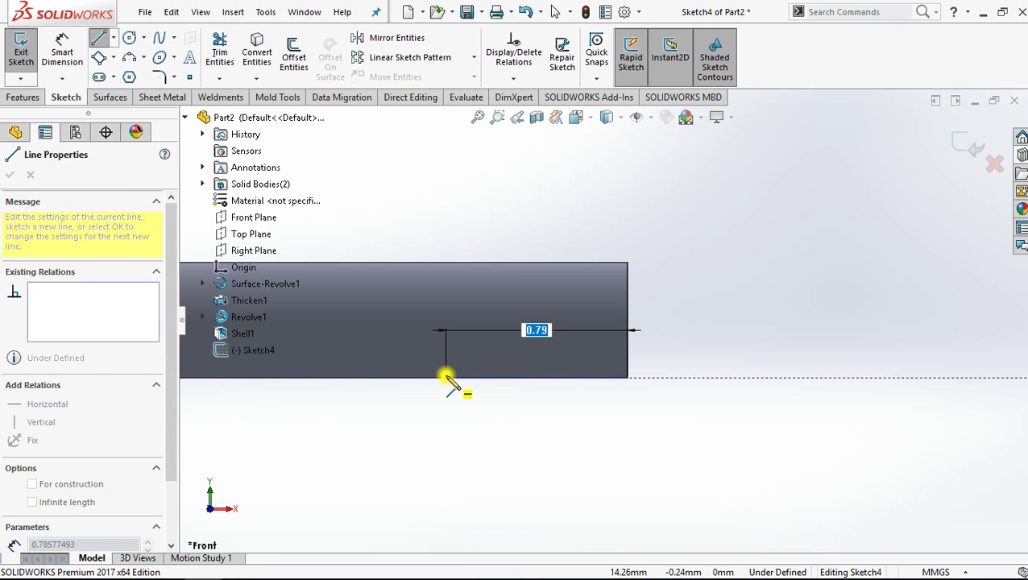
{"action": "key", "text": "Return"}
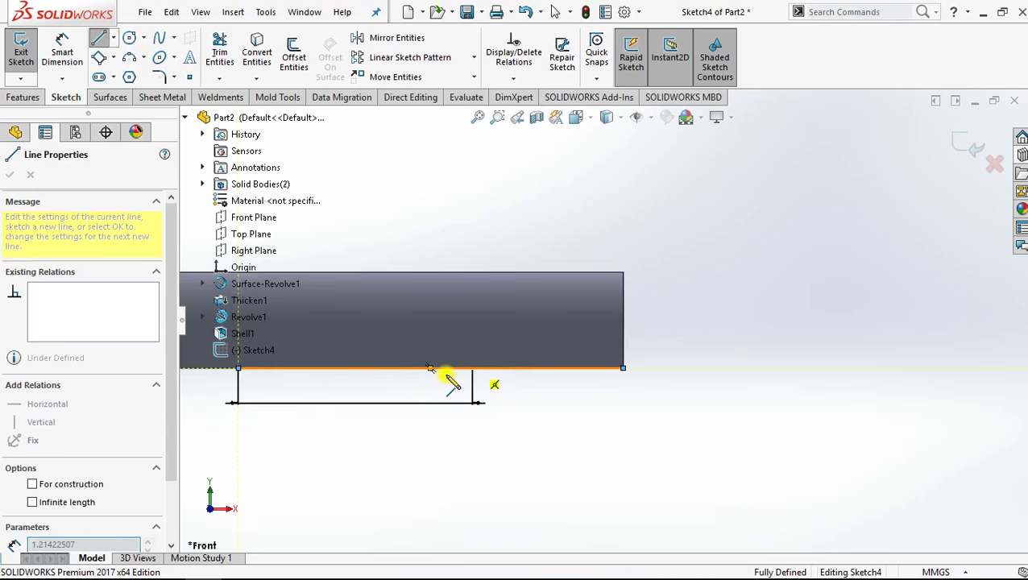
{"action": "key", "text": "f"}
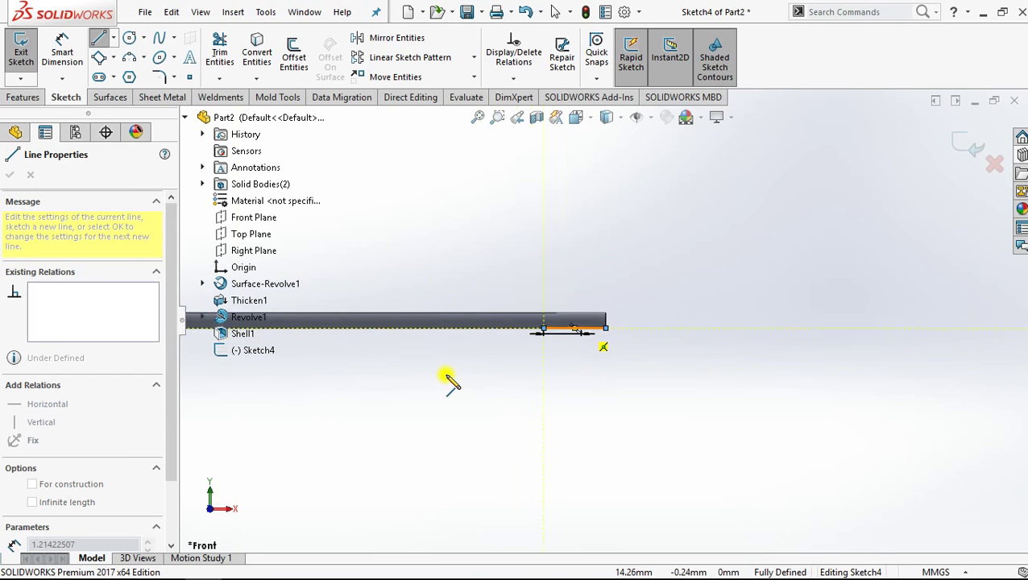
{"action": "scroll", "coordinate": [556, 327], "scroll_direction": "down", "scroll_amount": 3}
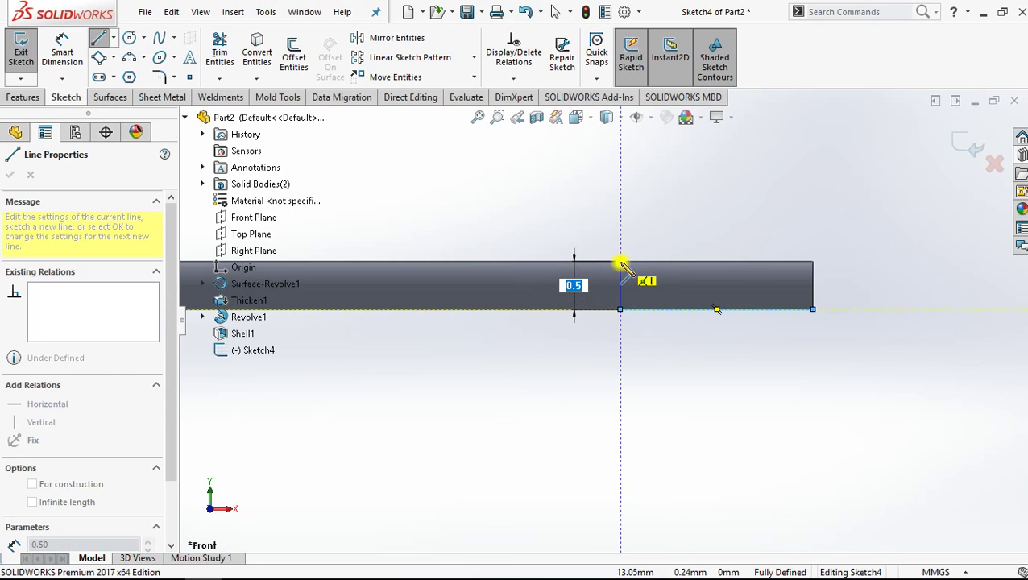
{"action": "left_click", "coordinate": [620, 262]}
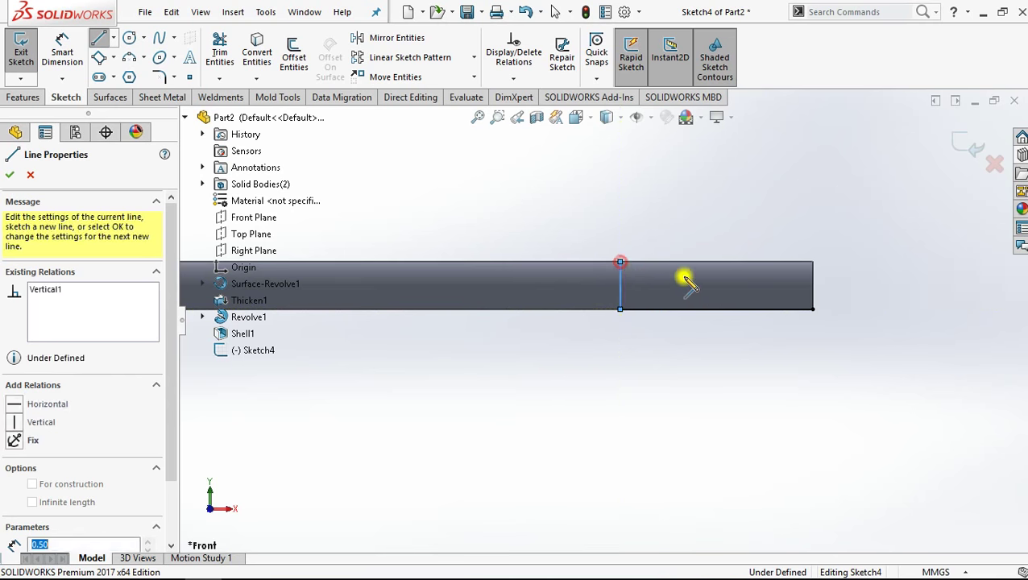
{"action": "double_click", "coordinate": [811, 309]}
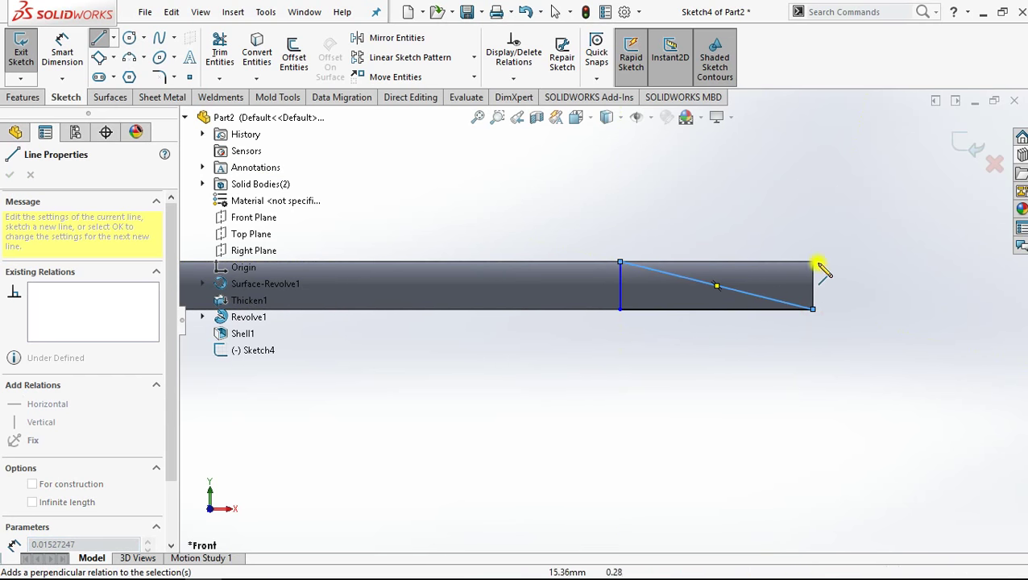
{"action": "scroll", "coordinate": [680, 310], "scroll_direction": "down", "scroll_amount": 2}
{"action": "scroll", "coordinate": [650, 296], "scroll_direction": "down", "scroll_amount": 1}
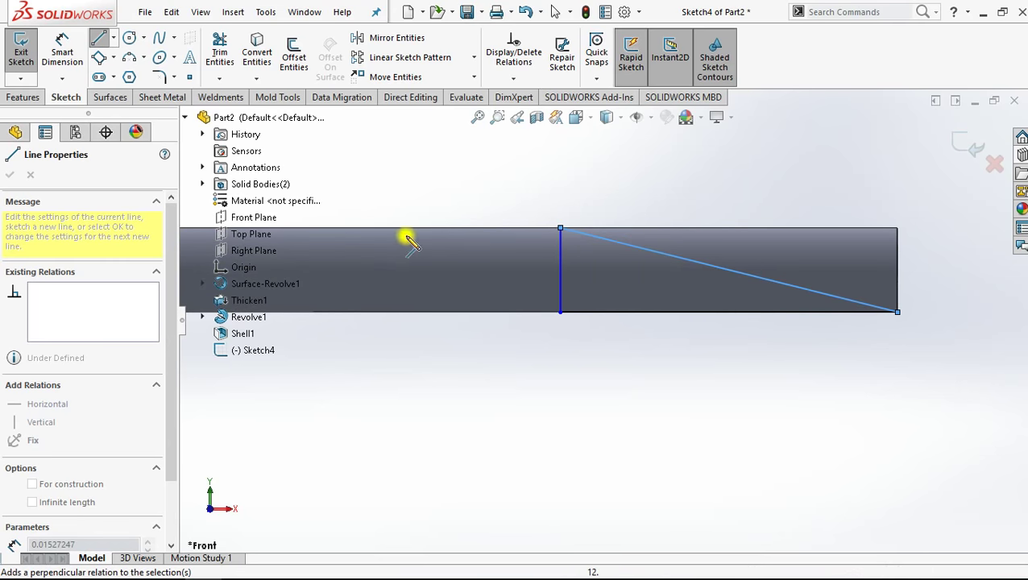
- Close the profile with a rectangle of lines above the rod's end
{"action": "left_click", "coordinate": [559, 227]}
{"action": "left_click", "coordinate": [561, 158]}
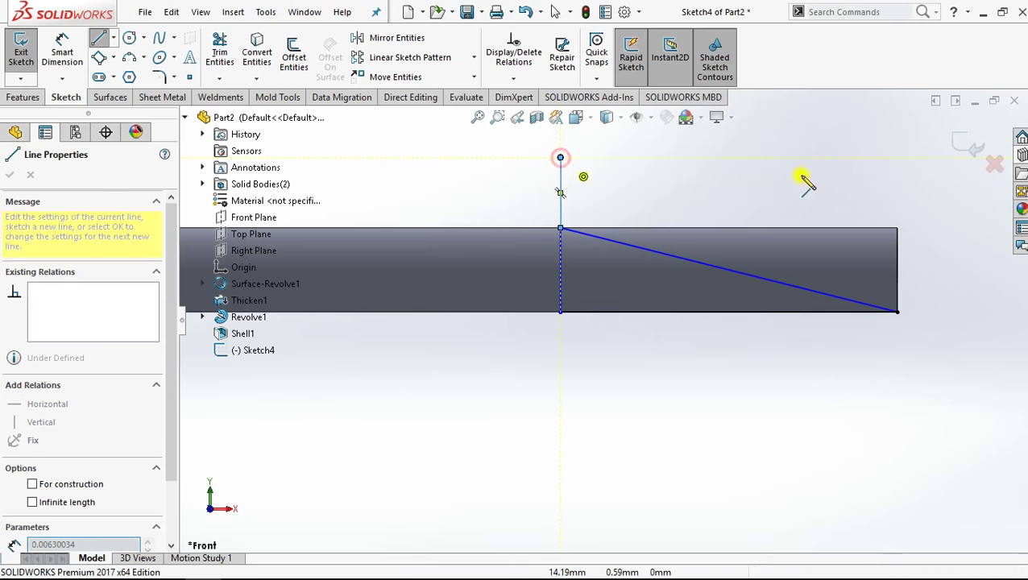
{"action": "left_click", "coordinate": [897, 158]}
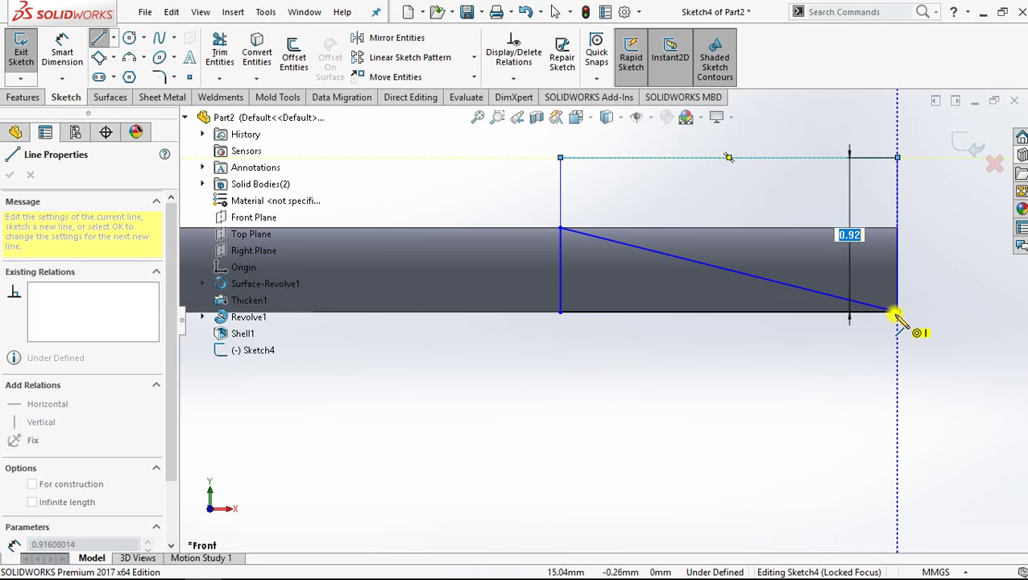
{"action": "left_click", "coordinate": [896, 312]}
{"action": "key", "text": "Escape"}
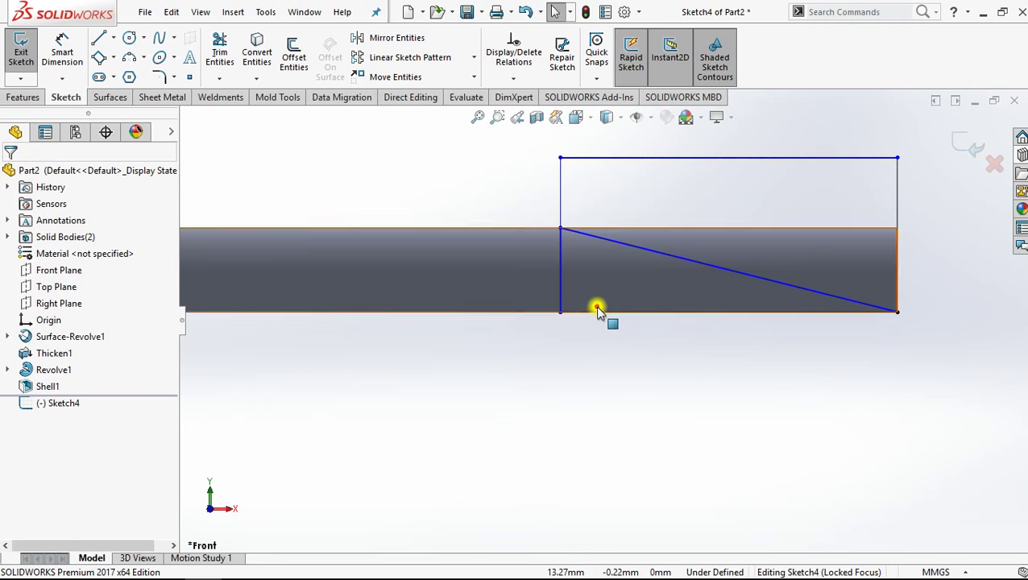
{"action": "left_click", "coordinate": [596, 310]}
{"action": "key", "text": "Delete"}
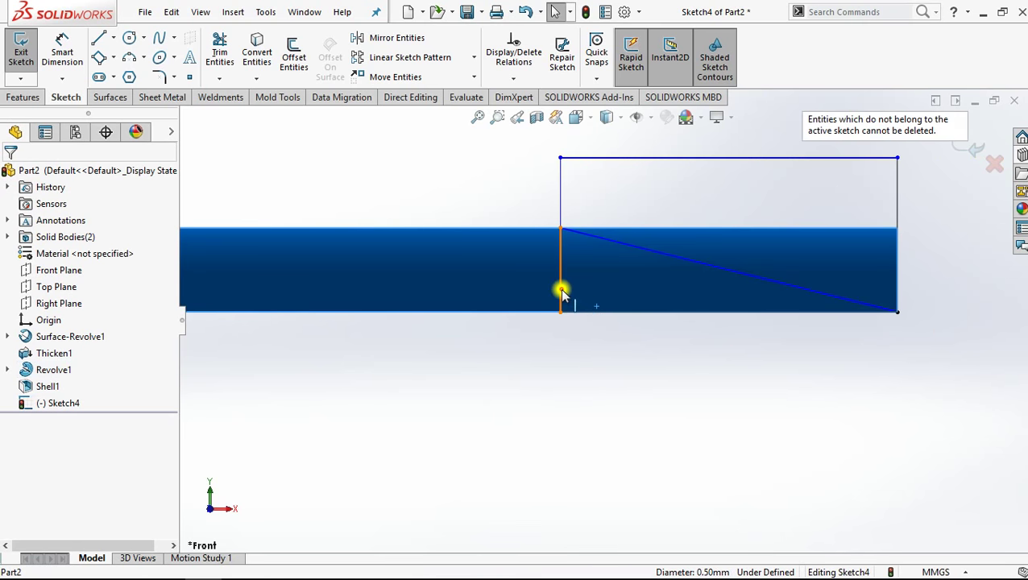
- Delete the stray vertical line through the rod and dismiss the endpoint-deletion warning
{"action": "left_click", "coordinate": [561, 288]}
{"action": "key", "text": "Delete"}
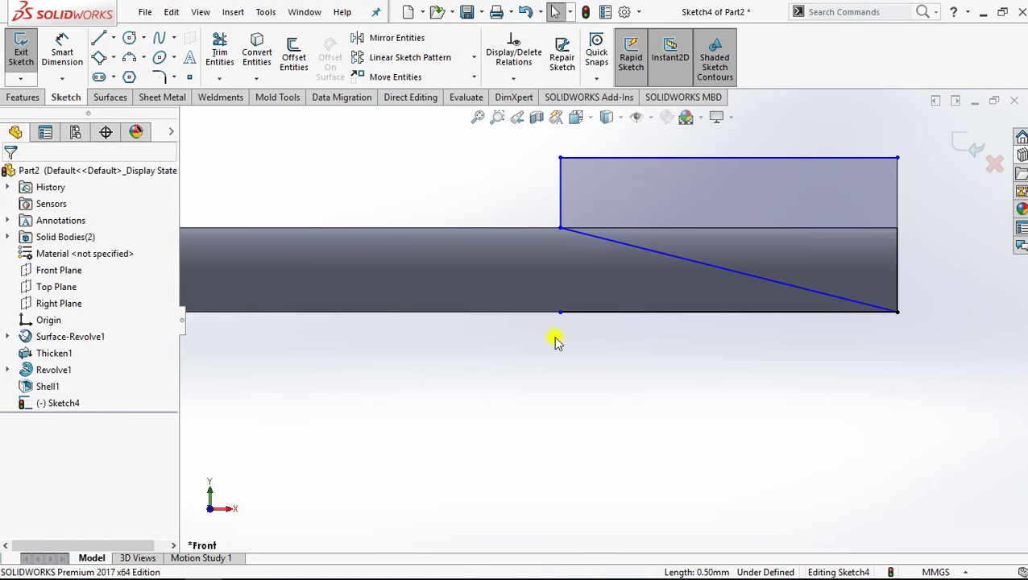
{"action": "left_click", "coordinate": [561, 313]}
{"action": "key", "text": "Delete"}
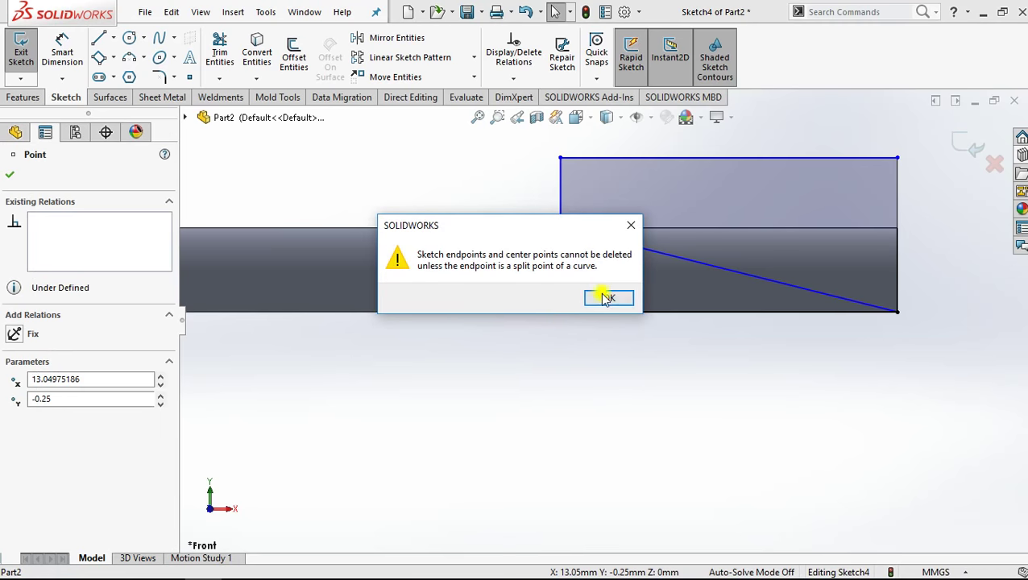
{"action": "left_click", "coordinate": [606, 300]}
{"action": "scroll", "coordinate": [606, 334], "scroll_direction": "up", "scroll_amount": 2}
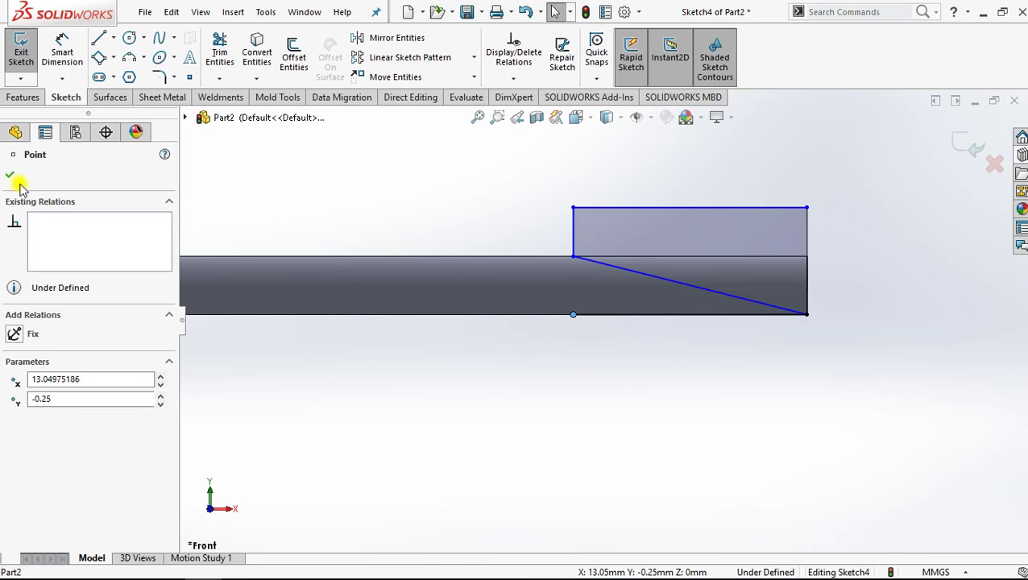
{"action": "left_click", "coordinate": [22, 97]}
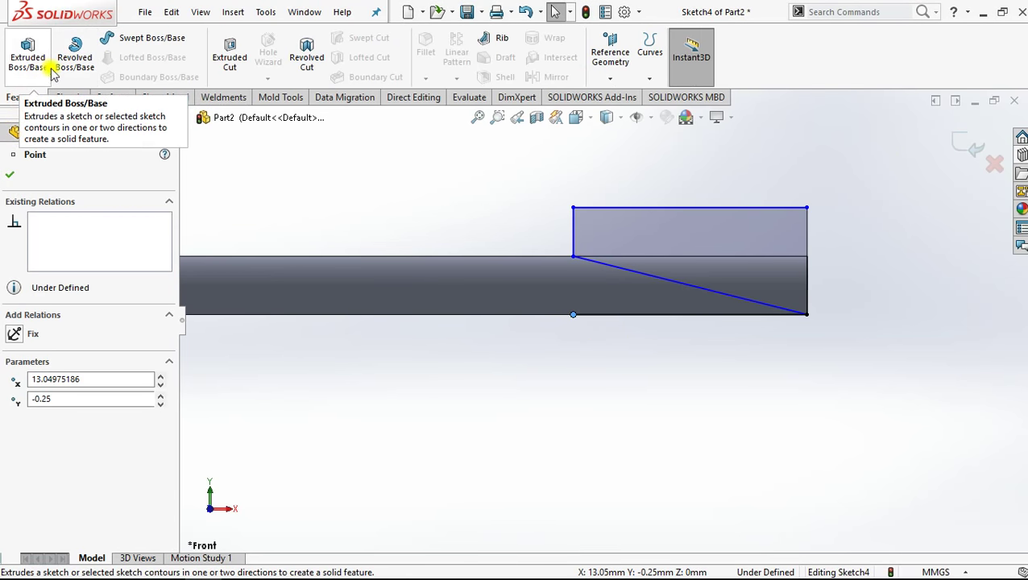
{"action": "left_click", "coordinate": [229, 52]}
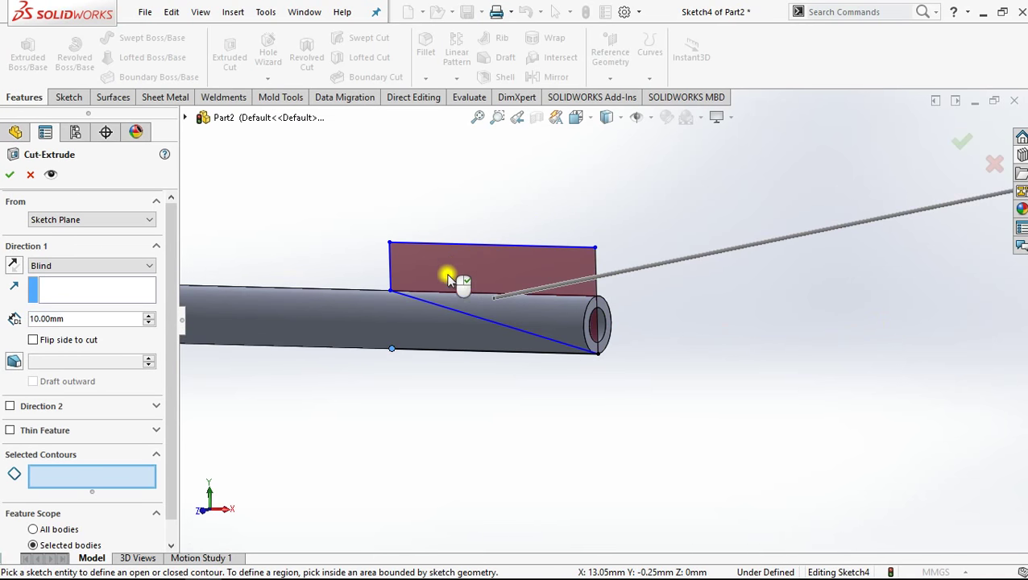
- Cut Sketch4's region above the bevel line Mid Plane 10 mm to bevel the needle tip
{"action": "left_click", "coordinate": [449, 279]}
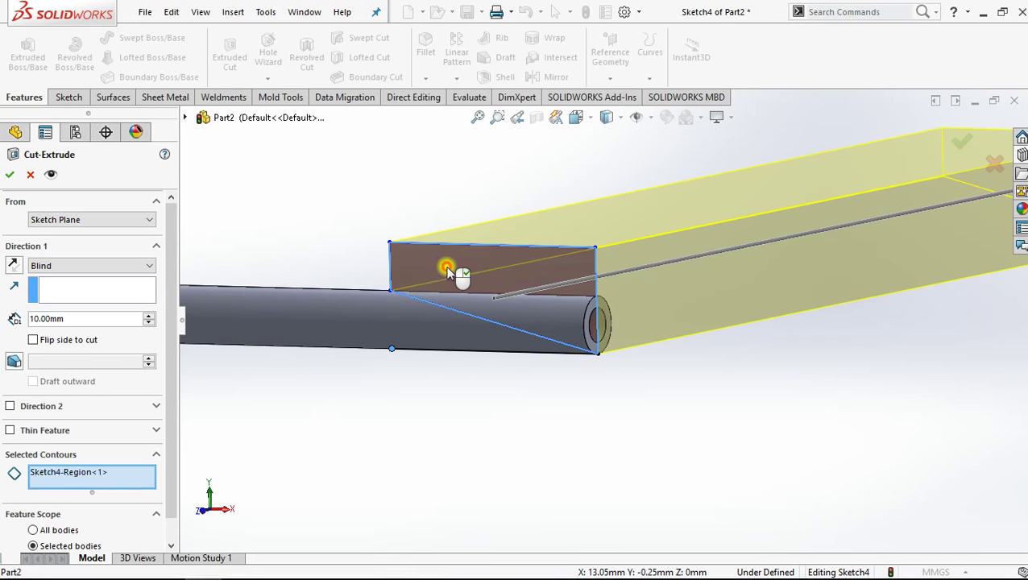
{"action": "left_click", "coordinate": [50, 265]}
{"action": "left_click", "coordinate": [73, 356]}
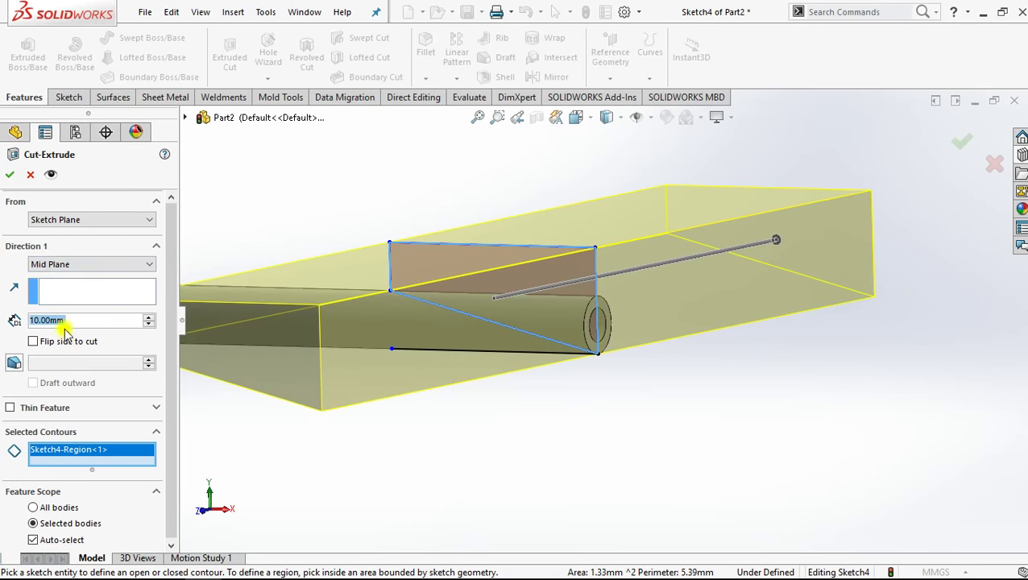
{"action": "left_click", "coordinate": [11, 175]}
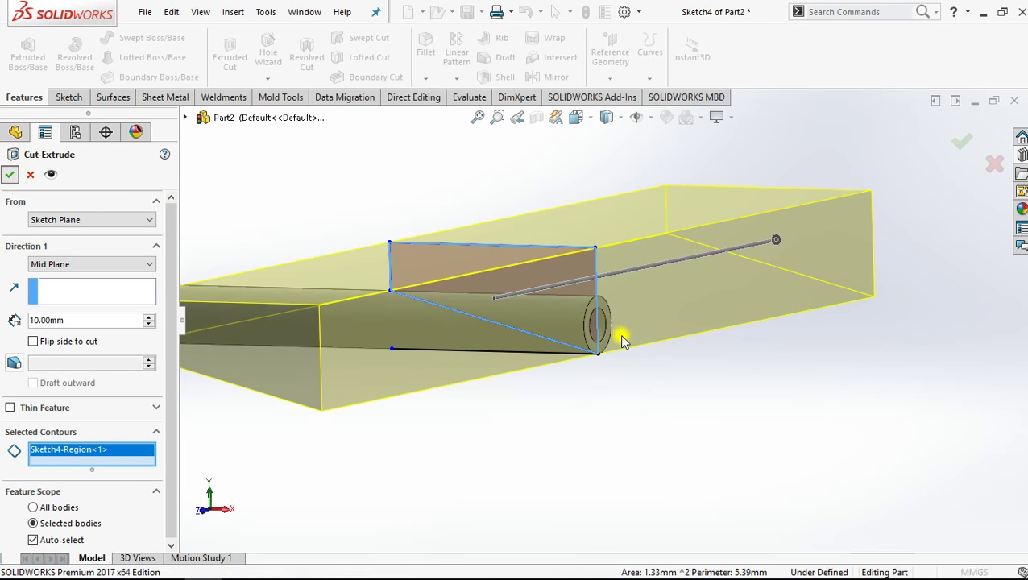
{"action": "left_click", "coordinate": [618, 396]}
- Orbit and zoom to show the whole needle with its bevelled tip
{"action": "mouse_move", "coordinate": [535, 388]}
{"action": "middle_mouse_down"}
{"action": "mouse_move", "coordinate": [566, 273]}
{"action": "mouse_move", "coordinate": [513, 317]}
{"action": "middle_mouse_up"}
{"action": "scroll", "coordinate": [532, 330], "scroll_direction": "up", "scroll_amount": 5}
{"action": "scroll", "coordinate": [519, 314], "scroll_direction": "up", "scroll_amount": 2}
{"action": "scroll", "coordinate": [504, 282], "scroll_direction": "up", "scroll_amount": 2}
{"action": "scroll", "coordinate": [506, 238], "scroll_direction": "down", "scroll_amount": 3}
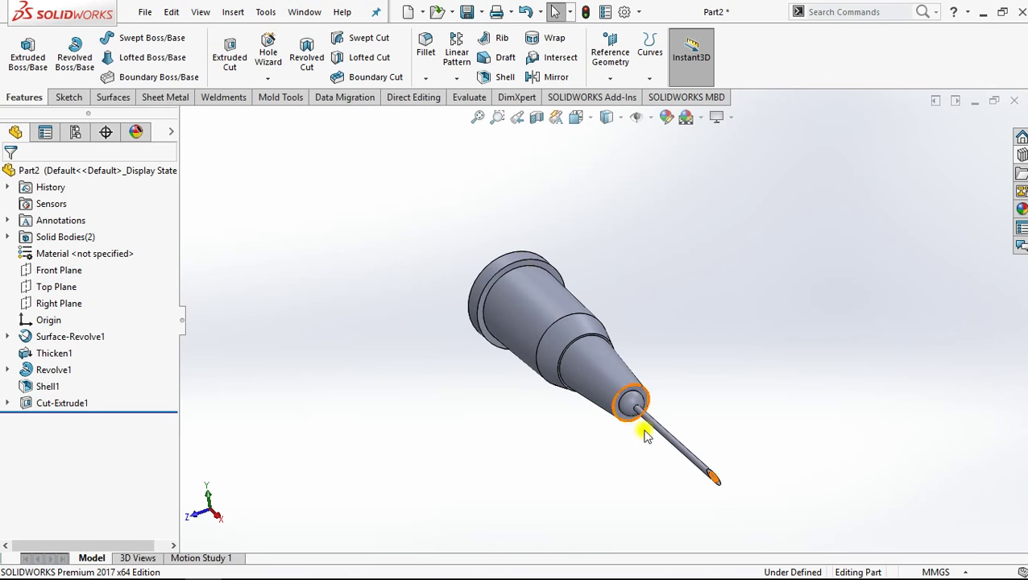
{"action": "scroll", "coordinate": [716, 418], "scroll_direction": "down", "scroll_amount": 3}
{"action": "scroll", "coordinate": [738, 407], "scroll_direction": "up", "scroll_amount": 2}
{"action": "scroll", "coordinate": [769, 385], "scroll_direction": "down", "scroll_amount": 2}
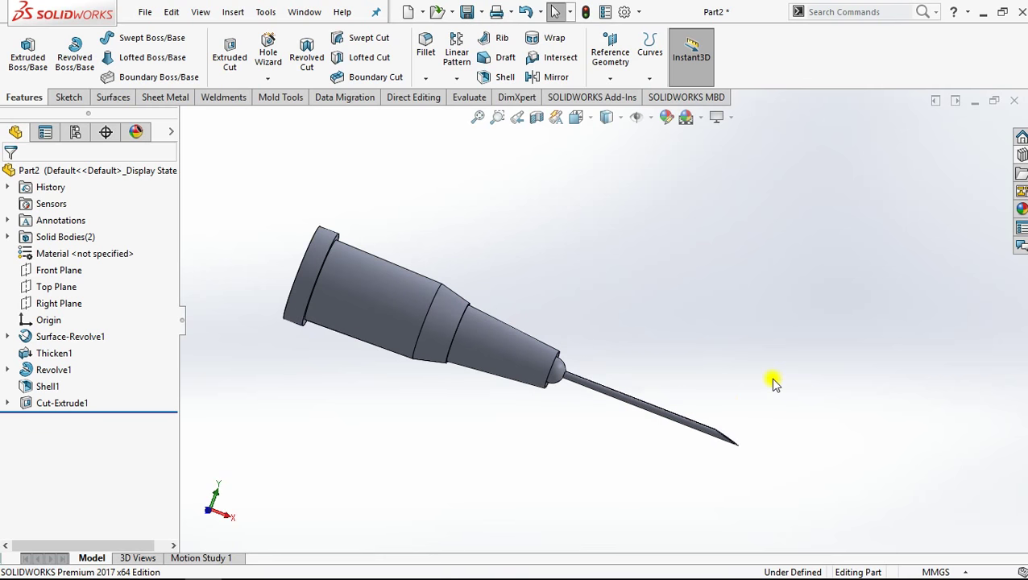
{"action": "scroll", "coordinate": [564, 383], "scroll_direction": "down", "scroll_amount": 2}
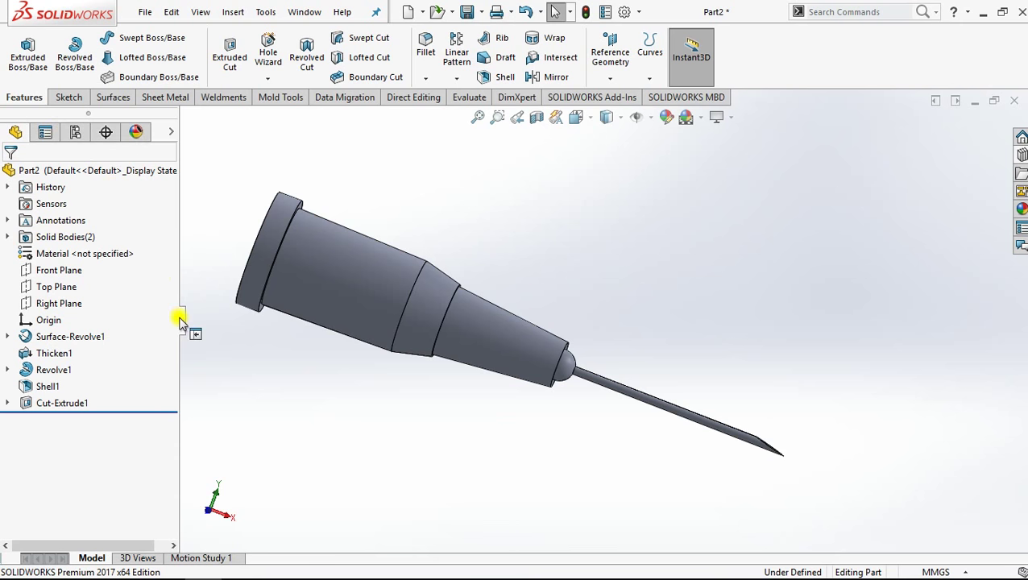
- Select Surface-Revolve1 and Thicken1 in the FeatureManager tree
{"action": "left_click", "coordinate": [81, 336]}
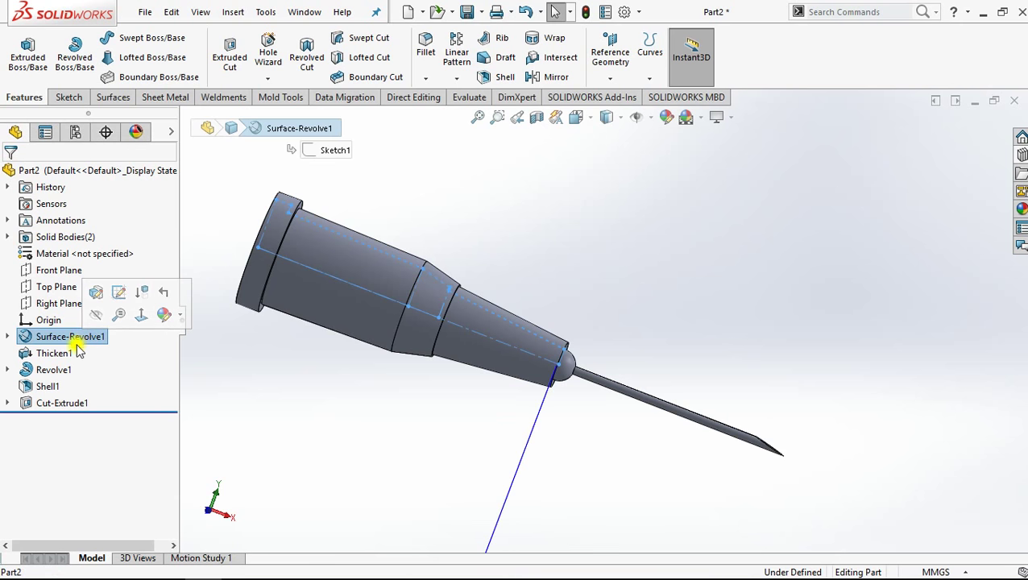
{"action": "left_click", "coordinate": [71, 353], "text": "ctrl"}
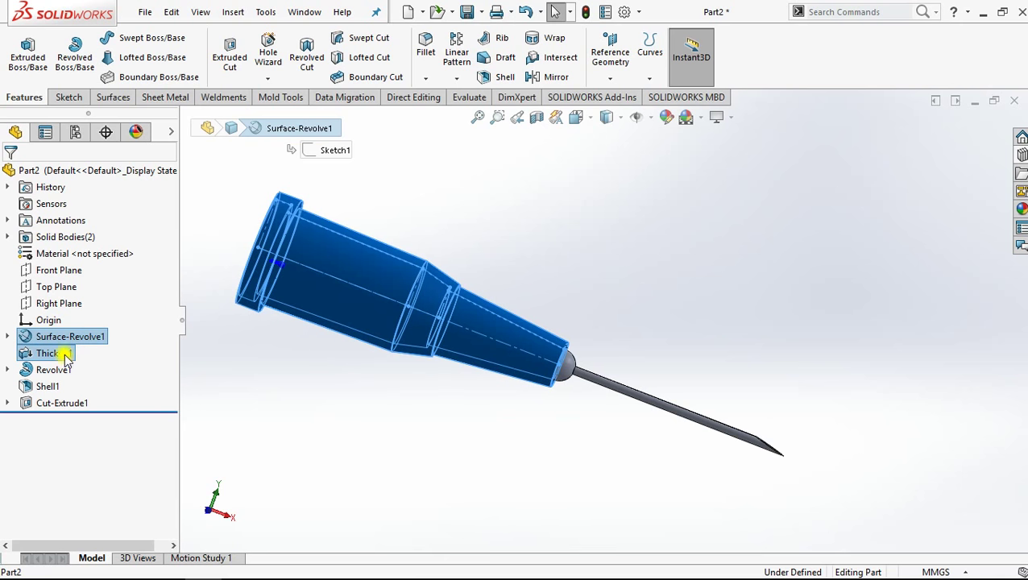
{"action": "right_click", "coordinate": [66, 345]}
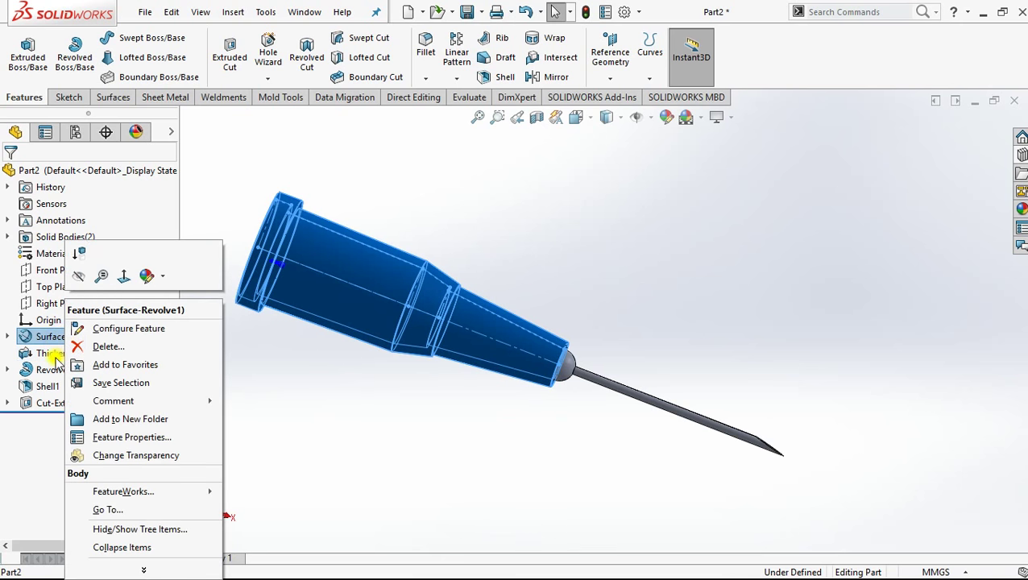
- With both hub features selected, edit the hub body's appearance
{"action": "left_click", "coordinate": [54, 355]}
{"action": "left_click", "coordinate": [55, 354], "text": "ctrl"}
{"action": "right_click", "coordinate": [55, 354]}
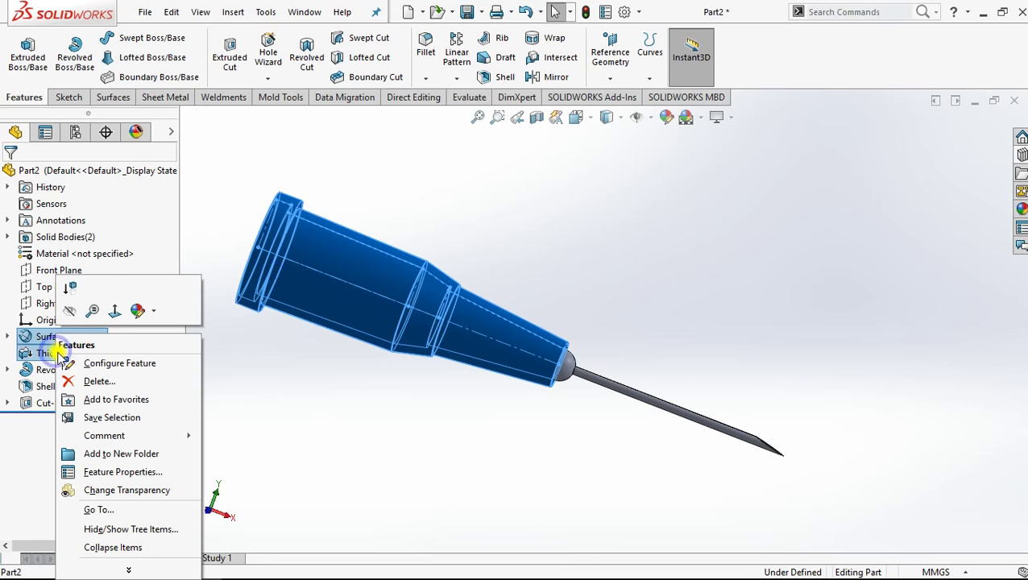
{"action": "left_click", "coordinate": [138, 311]}
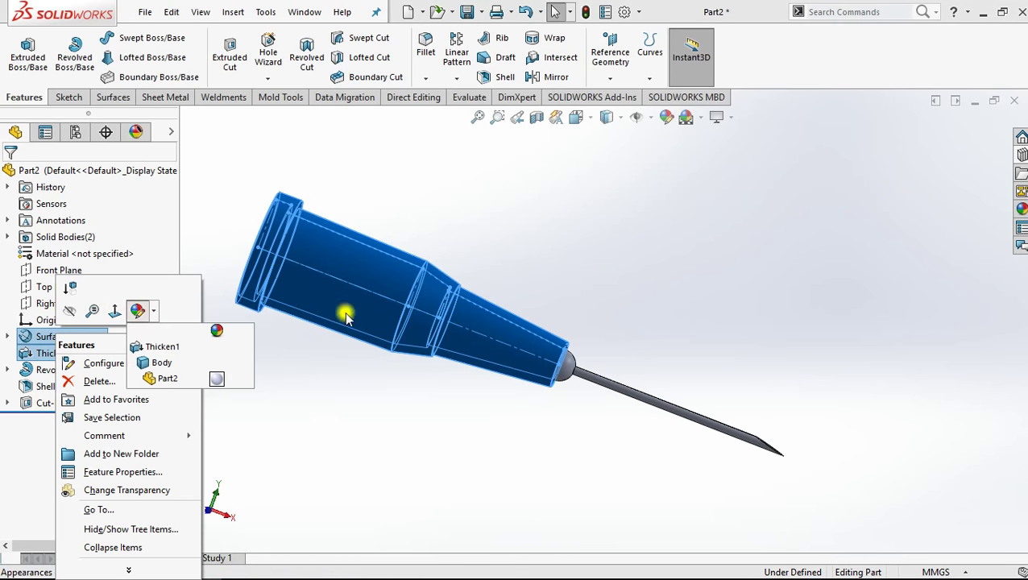
{"action": "left_click", "coordinate": [190, 363]}
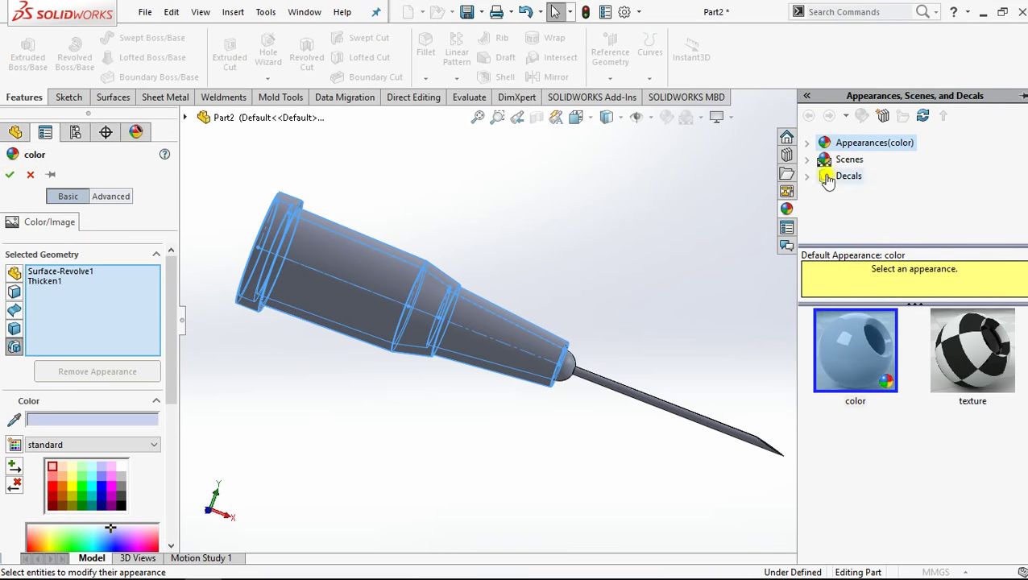
- Apply Glass > Gloss brown glass to the hub, recolour it red, and confirm
{"action": "left_click", "coordinate": [806, 145]}
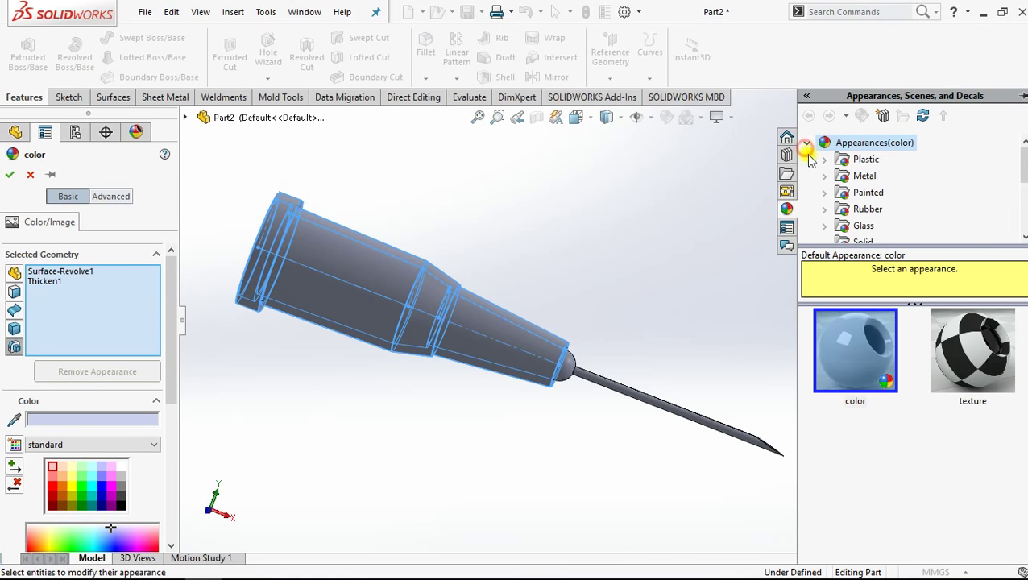
{"action": "scroll", "coordinate": [841, 181], "scroll_direction": "down", "scroll_amount": 1}
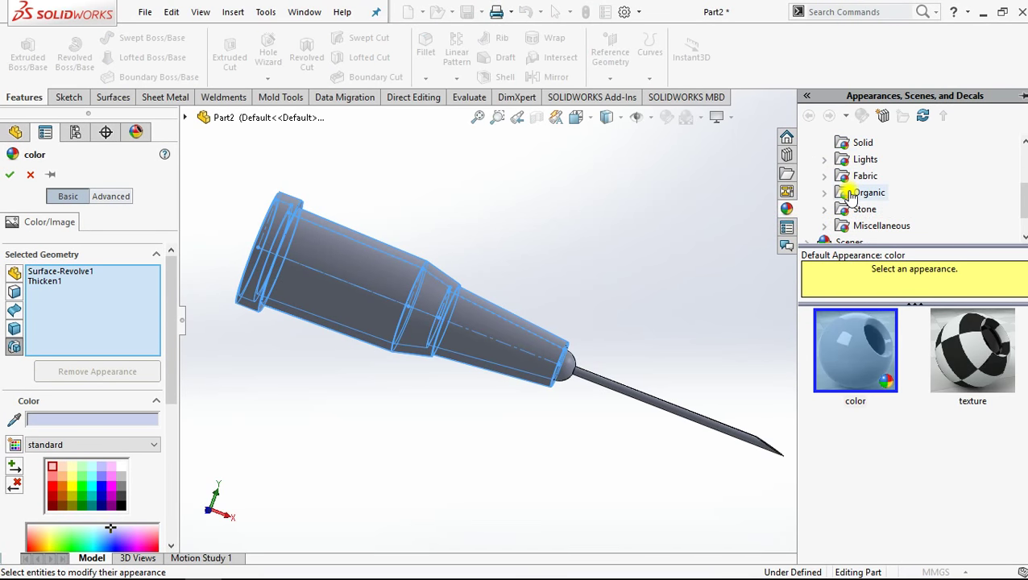
{"action": "left_click", "coordinate": [823, 176]}
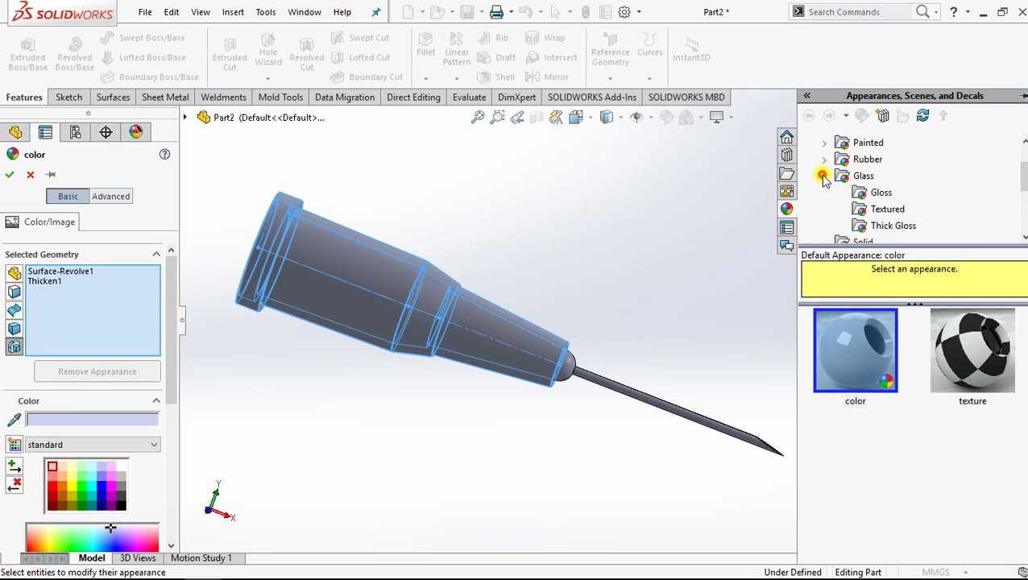
{"action": "left_click", "coordinate": [870, 196]}
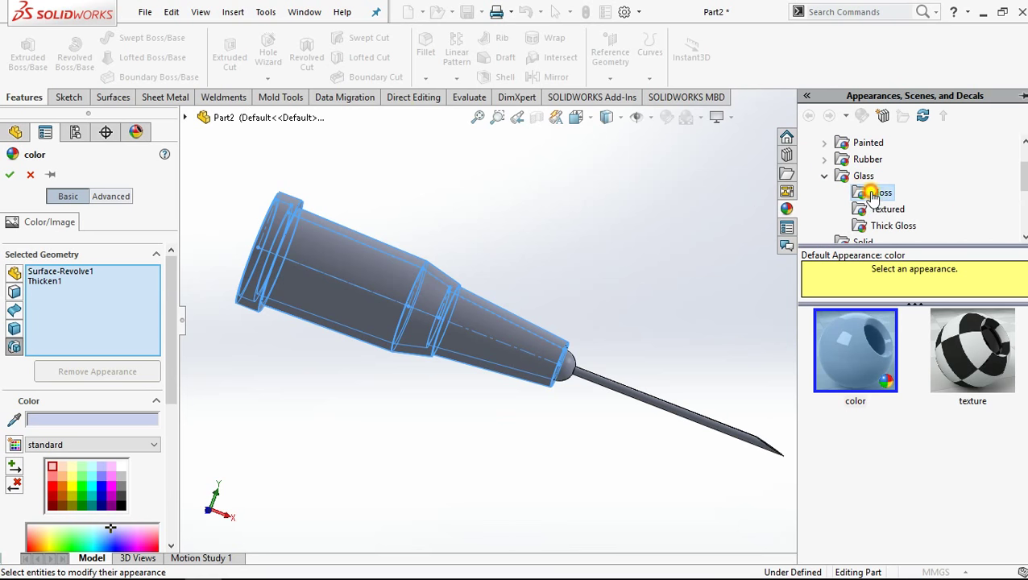
{"action": "scroll", "coordinate": [921, 395], "scroll_direction": "down", "scroll_amount": 3}
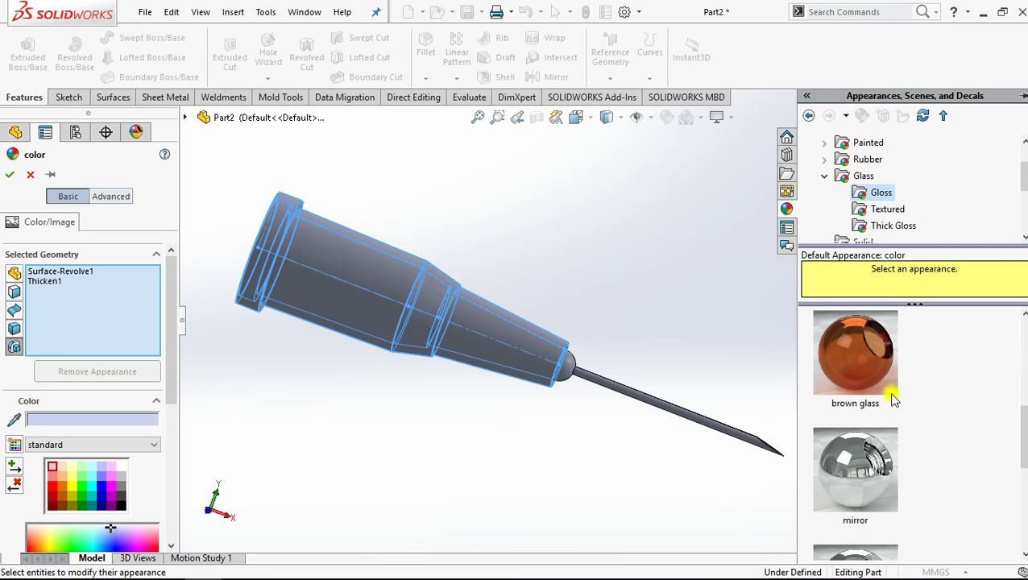
{"action": "left_click", "coordinate": [873, 373]}
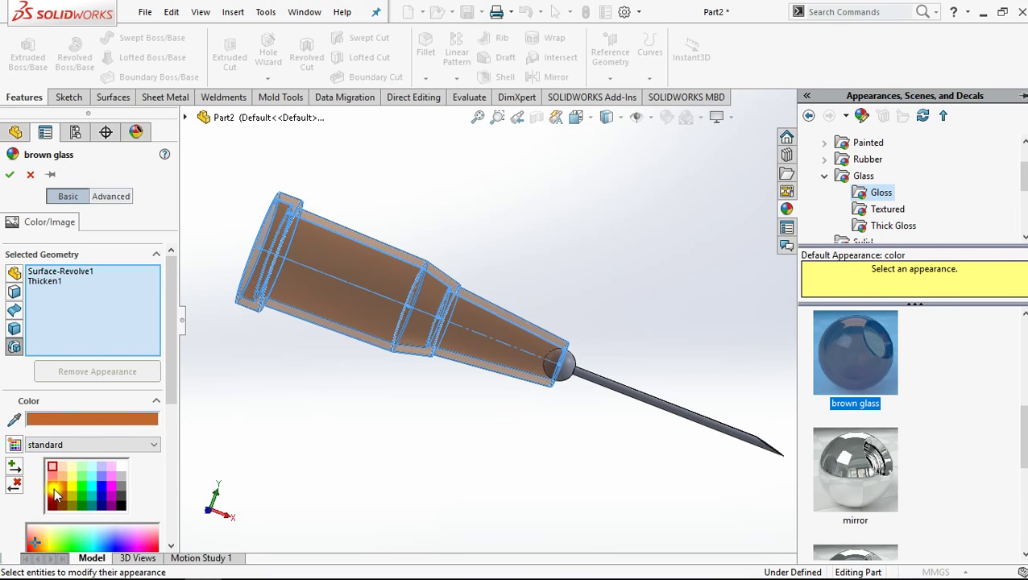
{"action": "left_click", "coordinate": [54, 488]}
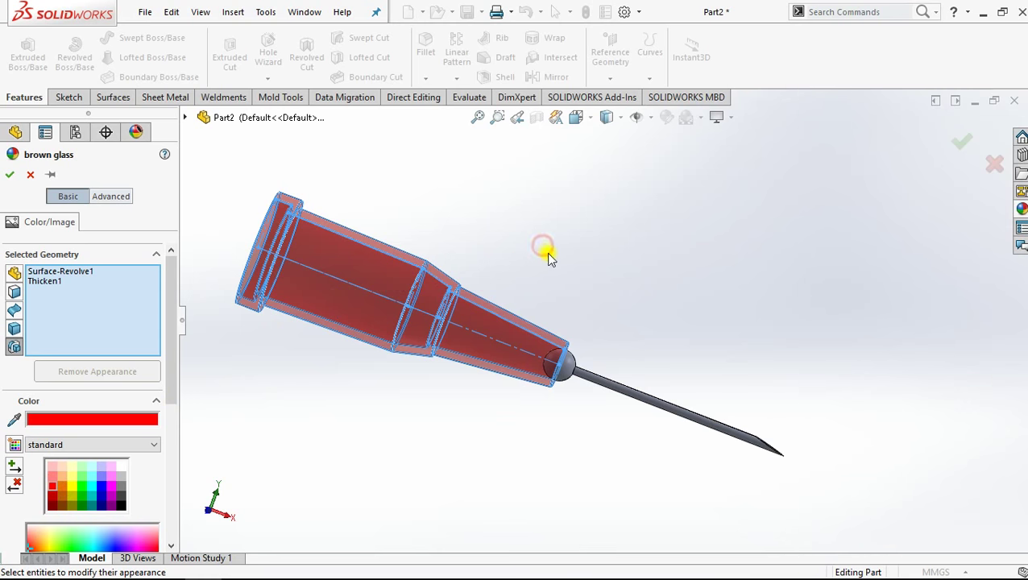
{"action": "left_click", "coordinate": [13, 175]}
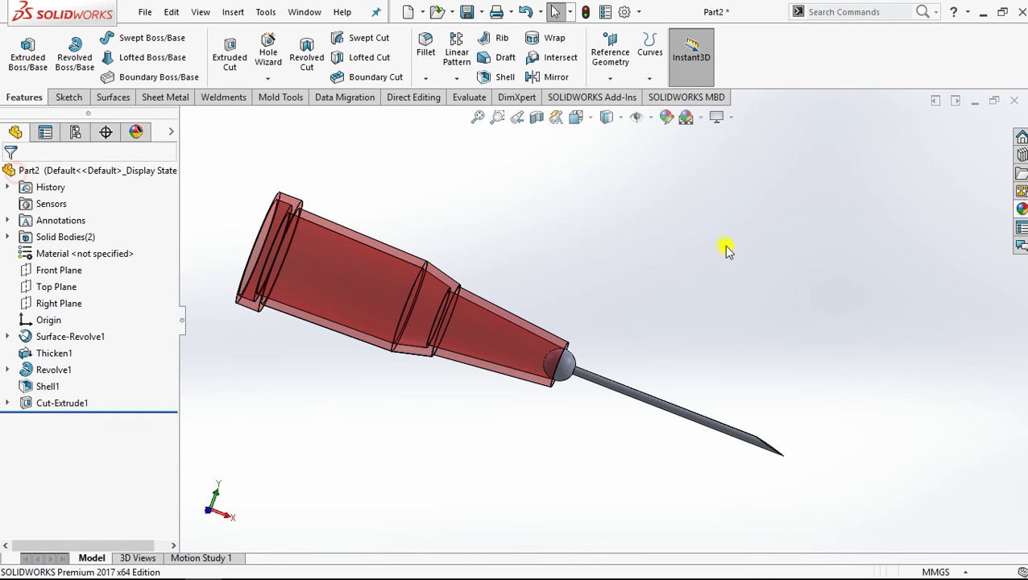
{"action": "left_click", "coordinate": [662, 405]}
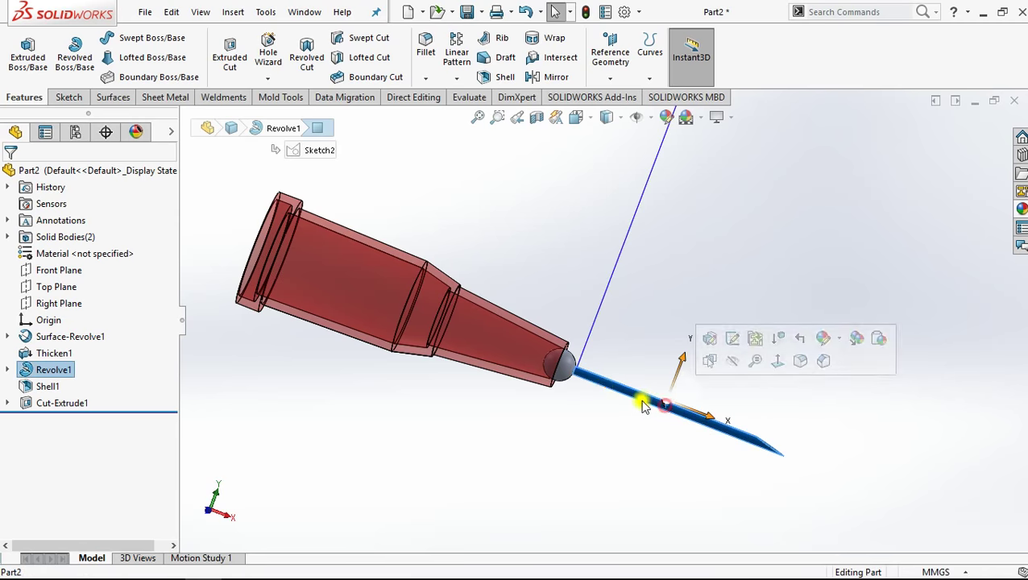
- Select the Revolve1, Shell1 and Cut-Extrude1 features and bring up their Appearances editor
{"action": "left_click", "coordinate": [53, 386], "text": "ctrl"}
{"action": "left_click", "coordinate": [59, 404], "text": "ctrl"}
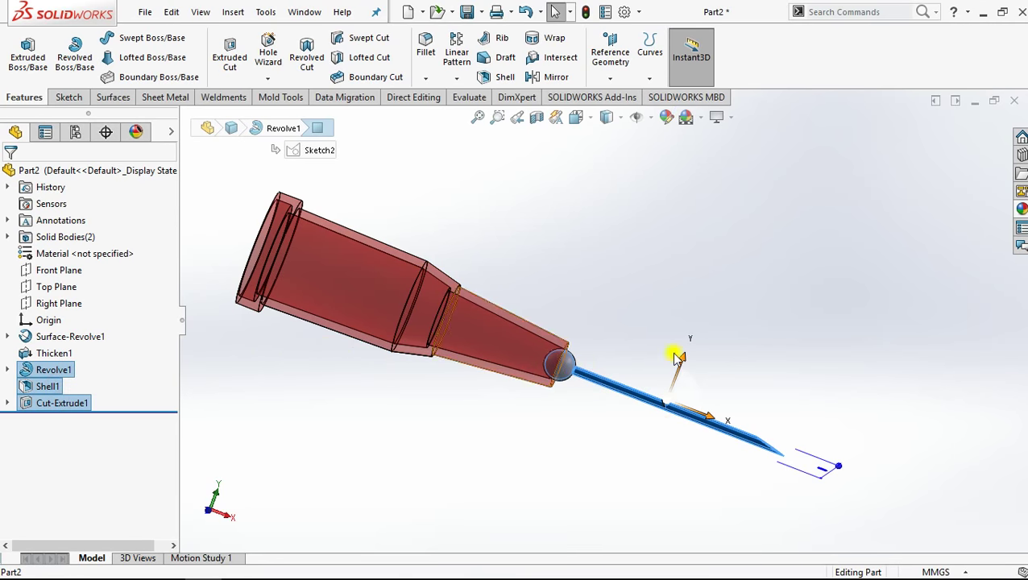
{"action": "right_click", "coordinate": [46, 372]}
{"action": "left_click", "coordinate": [28, 386], "text": "ctrl"}
{"action": "left_click", "coordinate": [32, 402], "text": "ctrl"}
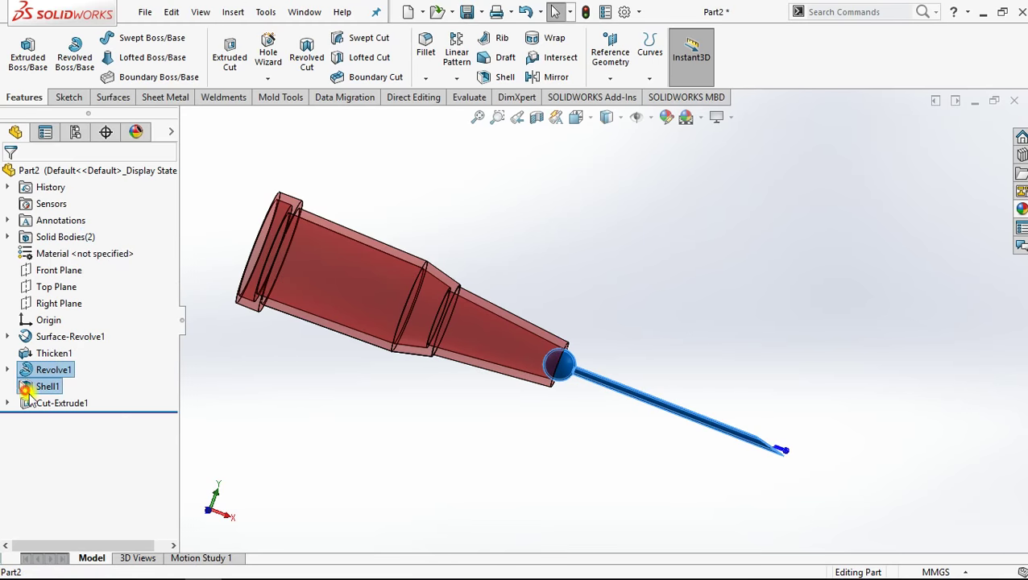
{"action": "right_click", "coordinate": [39, 400]}
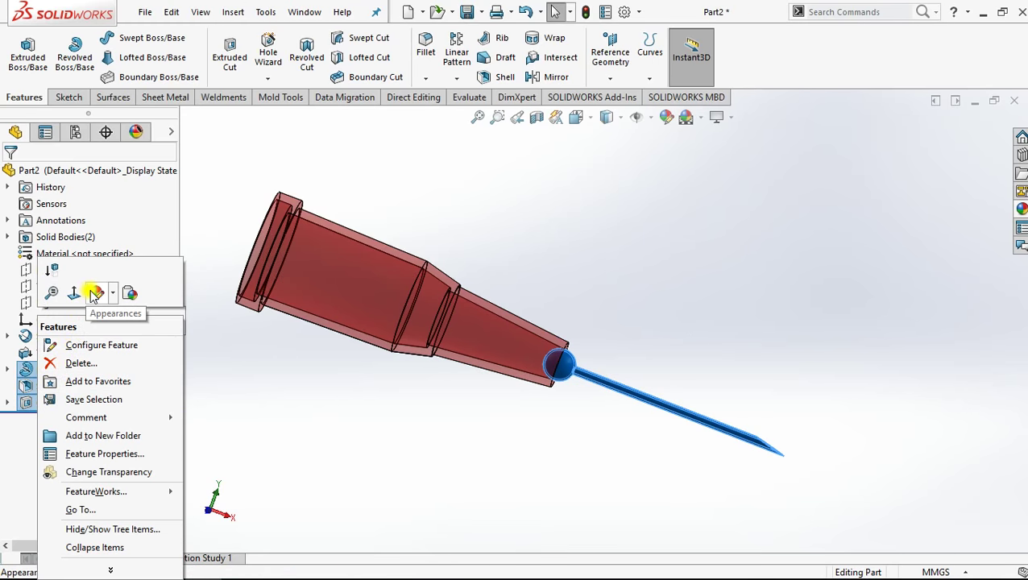
{"action": "mouse_move", "coordinate": [98, 294]}
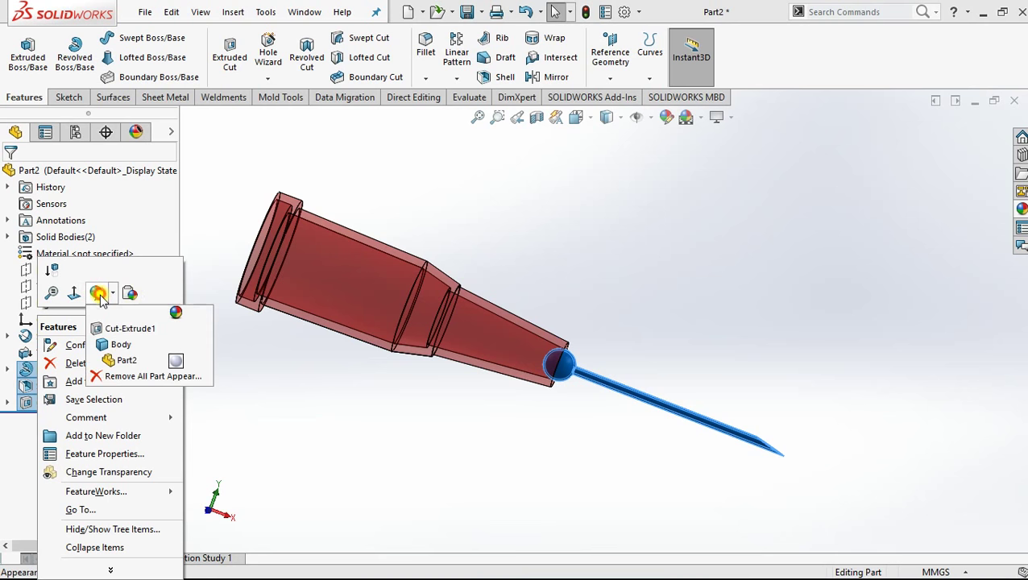
{"action": "left_click", "coordinate": [111, 345]}
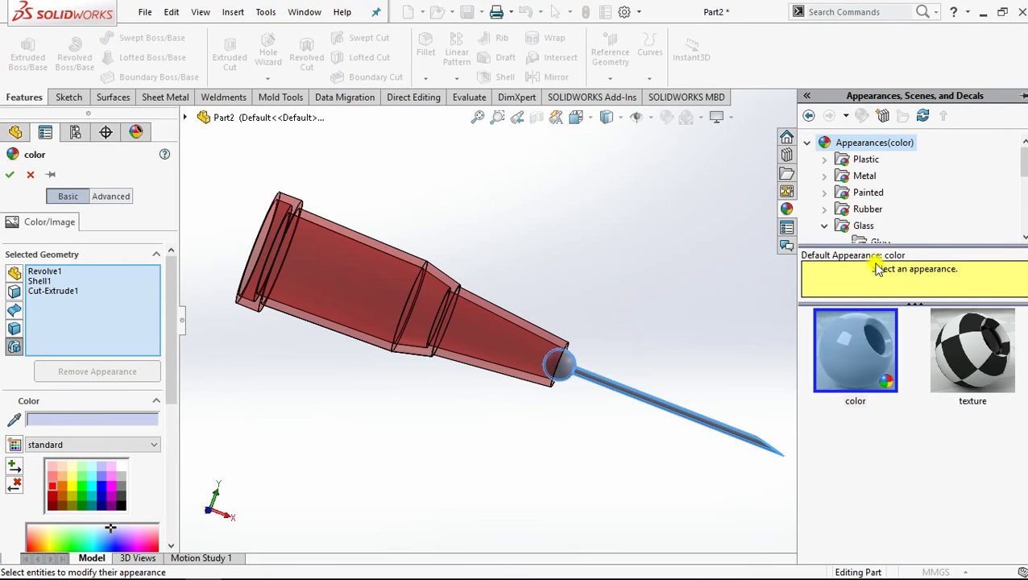
- Apply the Metal > Steel > polished steel appearance to the needle features and confirm
{"action": "left_click", "coordinate": [827, 175]}
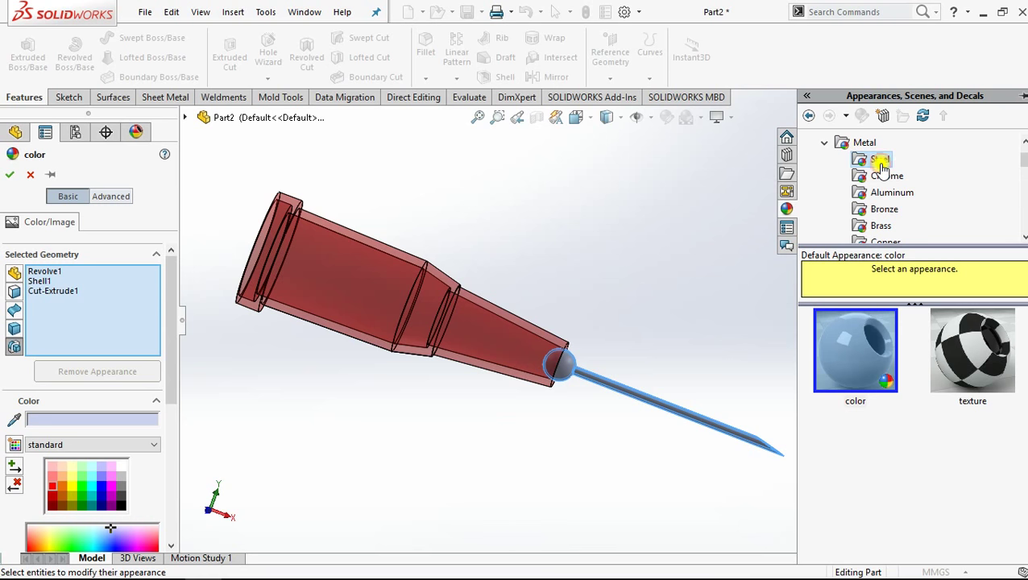
{"action": "left_click", "coordinate": [880, 161]}
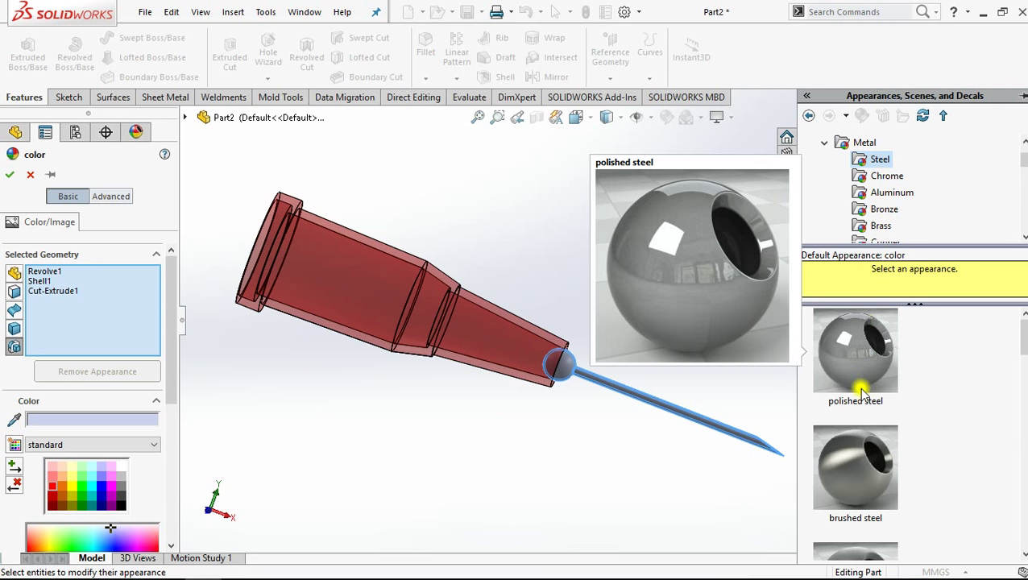
{"action": "scroll", "coordinate": [860, 390], "scroll_direction": "down", "scroll_amount": 2}
{"action": "scroll", "coordinate": [860, 393], "scroll_direction": "down", "scroll_amount": 2}
{"action": "scroll", "coordinate": [860, 392], "scroll_direction": "down", "scroll_amount": 3}
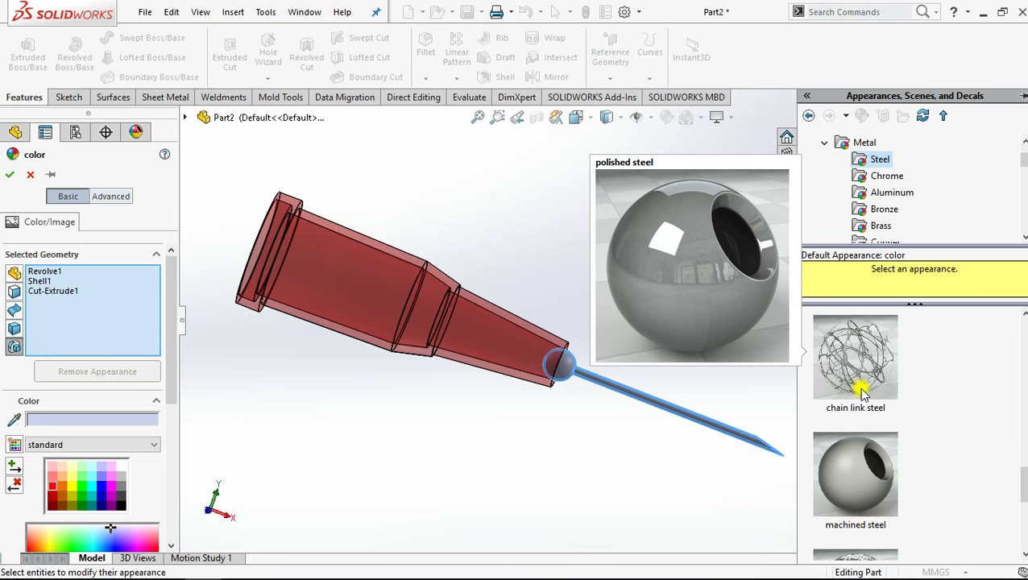
{"action": "scroll", "coordinate": [860, 392], "scroll_direction": "down", "scroll_amount": 2}
{"action": "scroll", "coordinate": [860, 391], "scroll_direction": "down", "scroll_amount": 1}
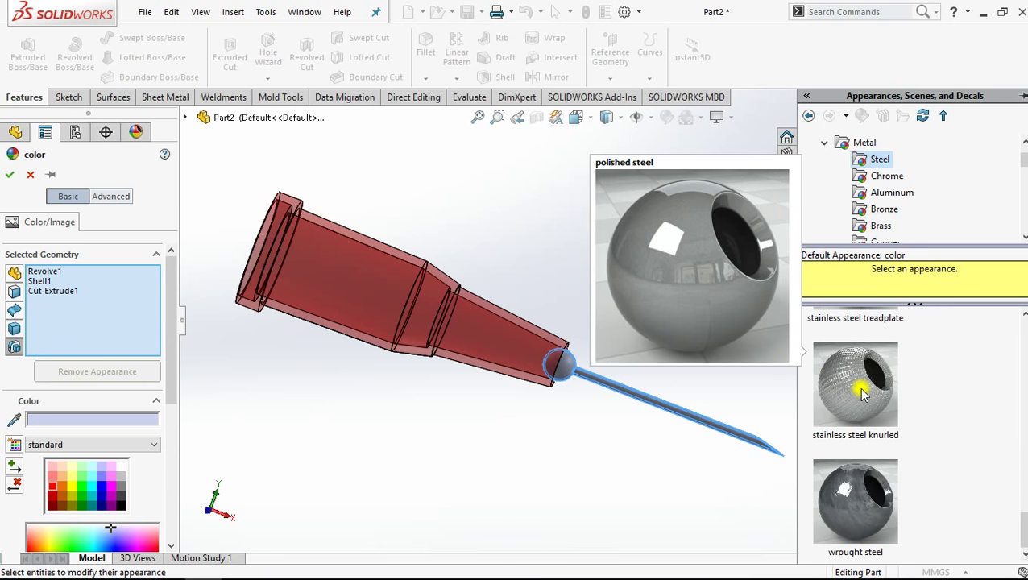
{"action": "scroll", "coordinate": [859, 390], "scroll_direction": "up", "scroll_amount": 3}
{"action": "scroll", "coordinate": [856, 385], "scroll_direction": "up", "scroll_amount": 2}
{"action": "scroll", "coordinate": [856, 386], "scroll_direction": "up", "scroll_amount": 2}
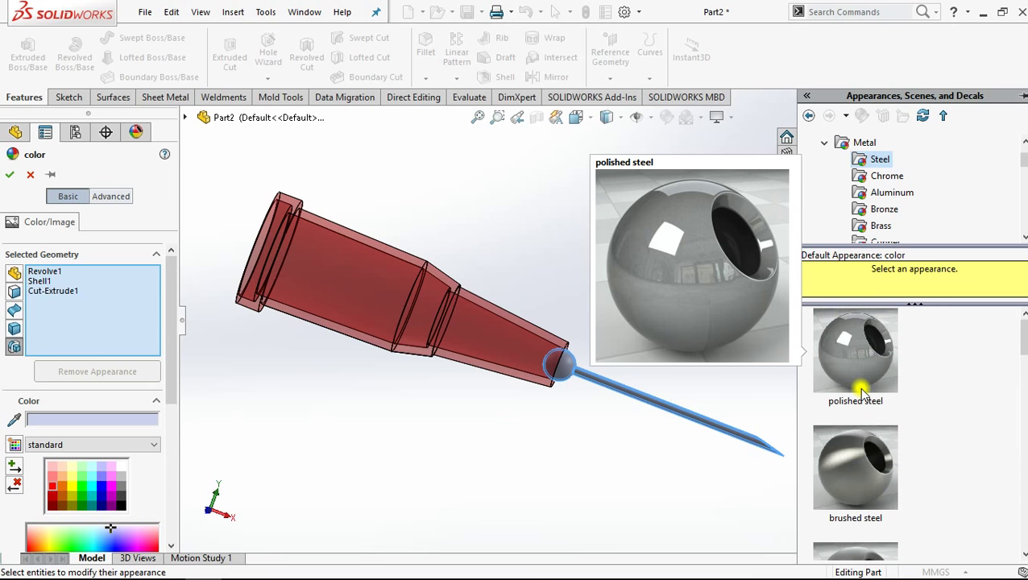
{"action": "left_click", "coordinate": [855, 384]}
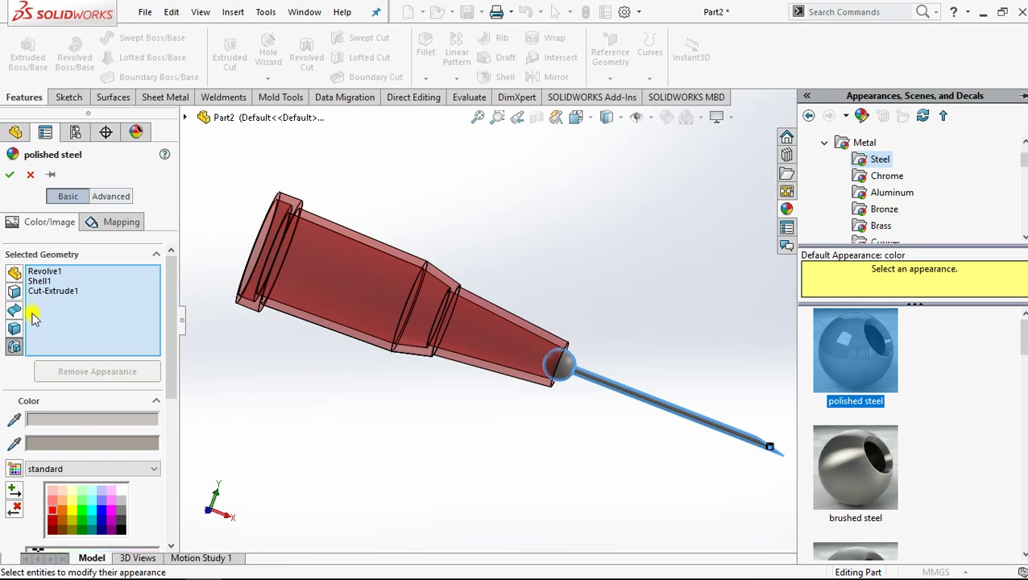
{"action": "left_click", "coordinate": [10, 174]}
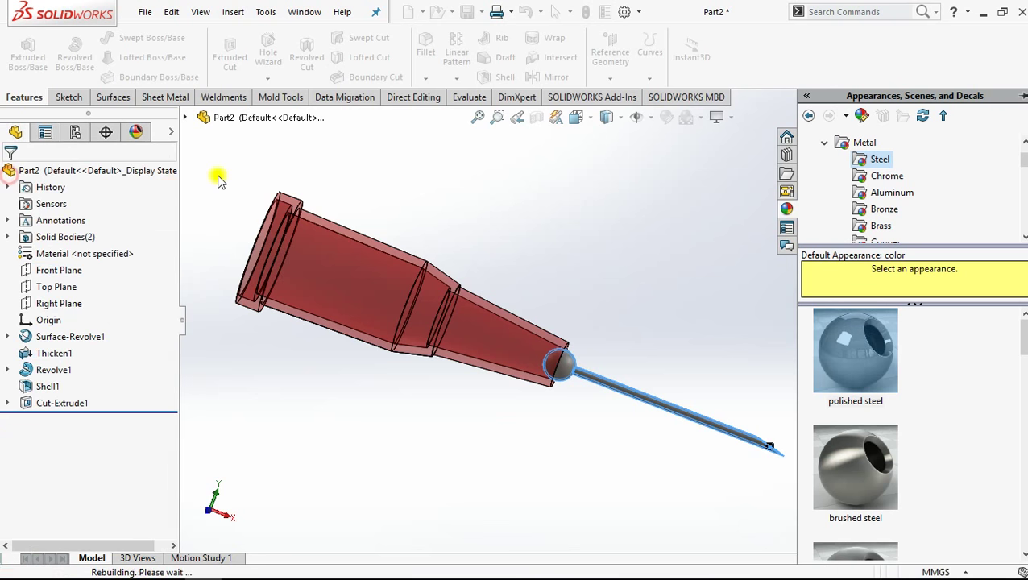
{"action": "left_click", "coordinate": [674, 272]}
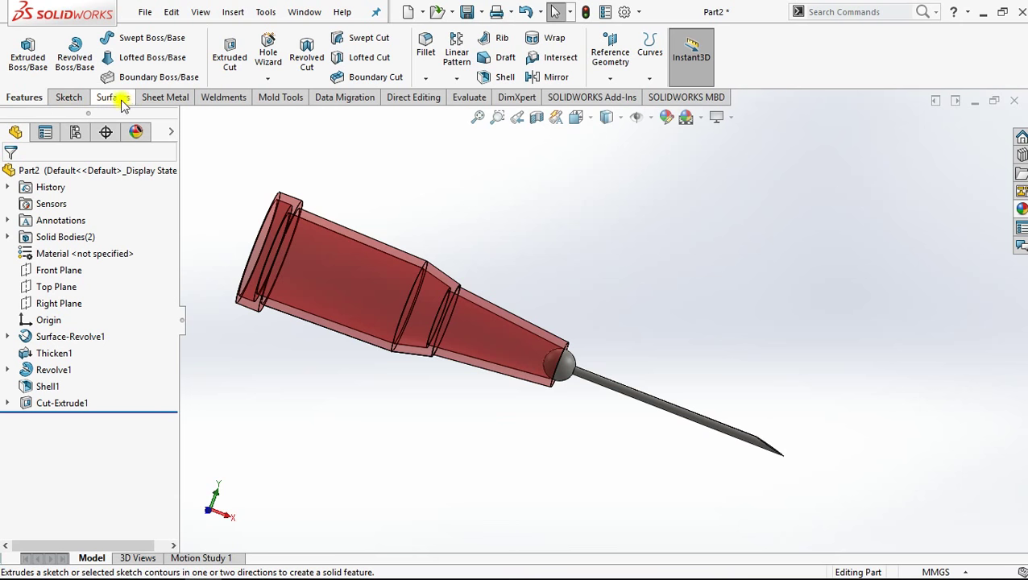
- Hide the FeatureManager and task pane, orbit the needle side-on, and show the SOLIDWORKS Add-Ins commands
{"action": "left_click", "coordinate": [182, 322]}
{"action": "left_click", "coordinate": [1024, 306]}
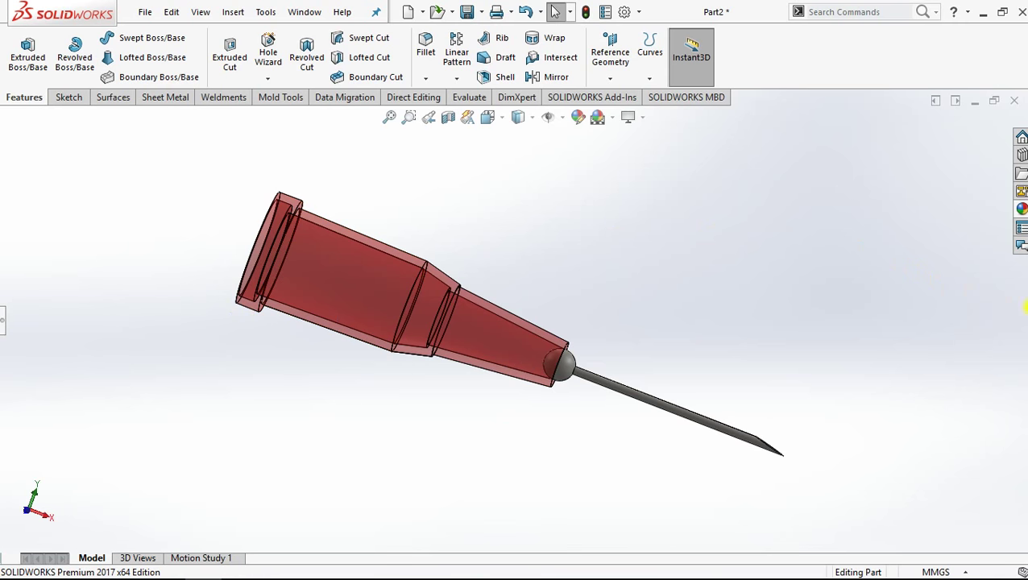
{"action": "mouse_move", "coordinate": [700, 314]}
{"action": "middle_mouse_down"}
{"action": "mouse_move", "coordinate": [608, 286]}
{"action": "mouse_move", "coordinate": [692, 243]}
{"action": "mouse_move", "coordinate": [757, 273]}
{"action": "middle_mouse_up"}
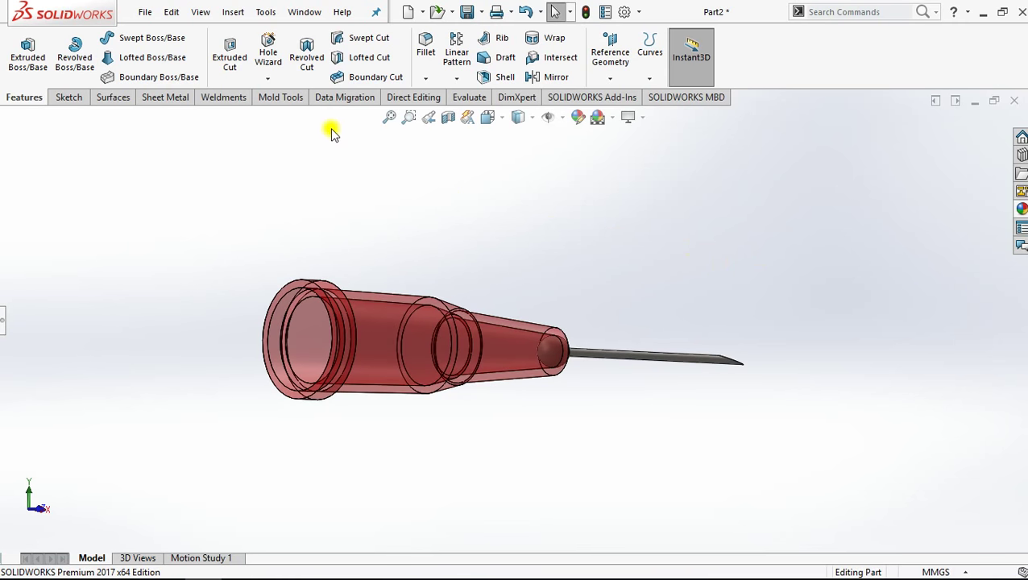
{"action": "left_click", "coordinate": [575, 100]}
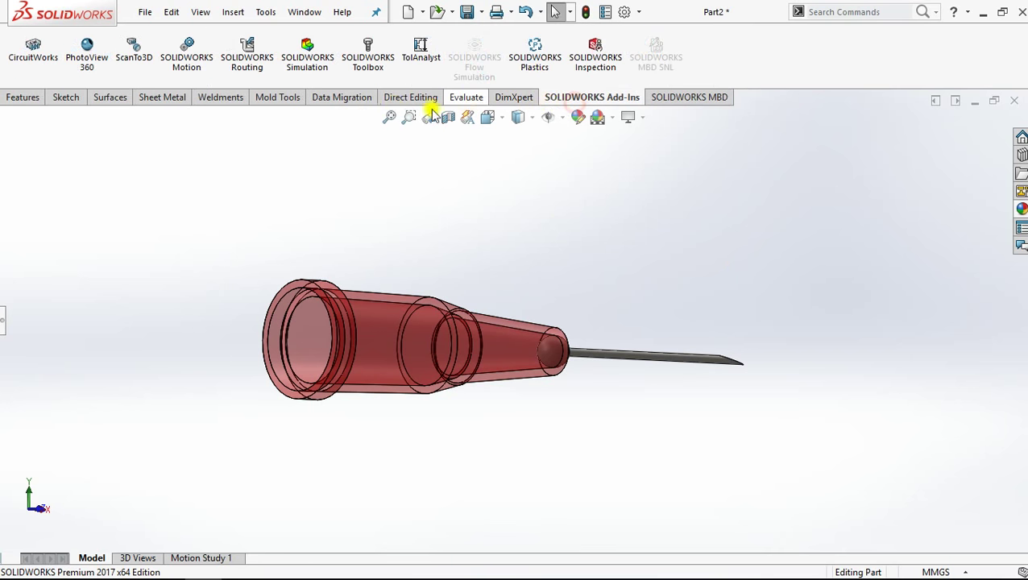
- Enable PhotoView 360 and run Integrated Preview with perspective view on, rotating the needle slightly
{"action": "left_click", "coordinate": [81, 75]}
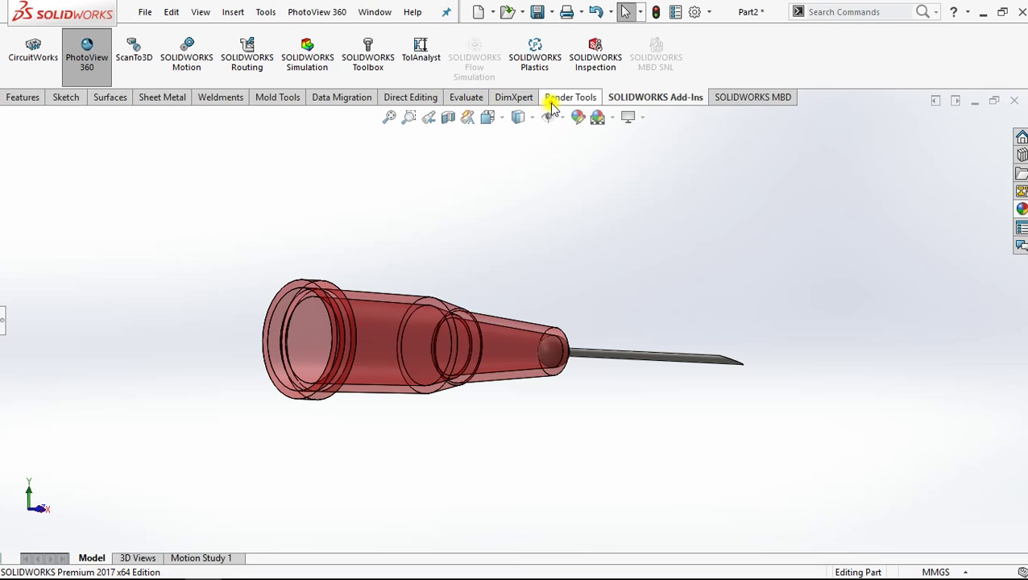
{"action": "left_click", "coordinate": [553, 104]}
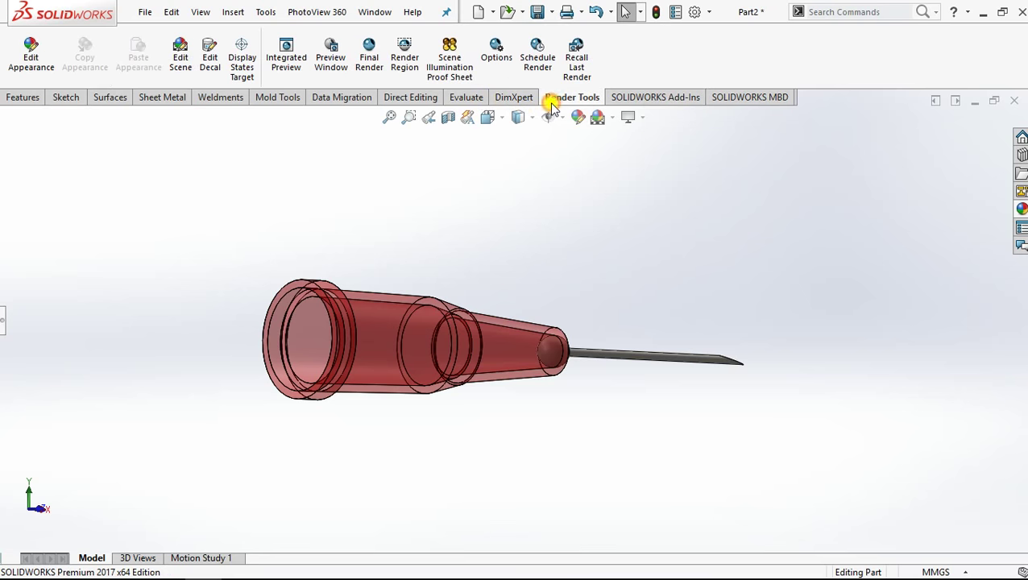
{"action": "left_click", "coordinate": [294, 71]}
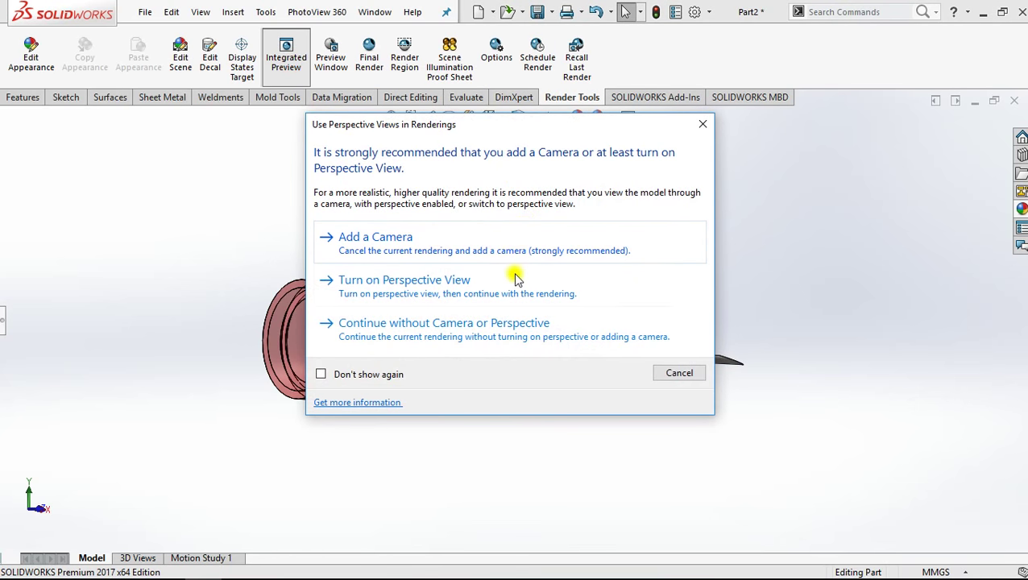
{"action": "left_click", "coordinate": [520, 288]}
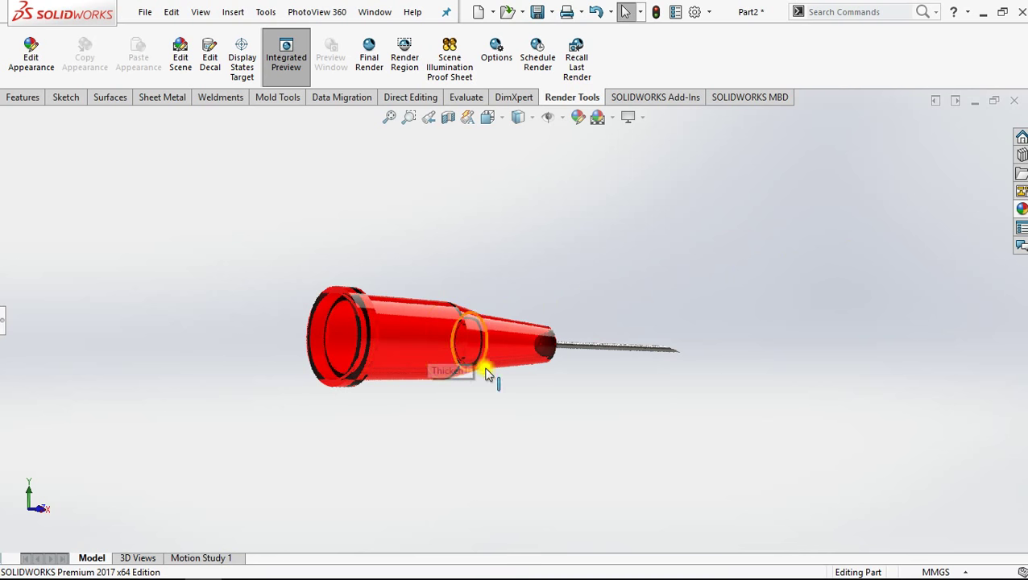
{"action": "middle_click_drag", "start_coordinate": [615, 411], "coordinate": [543, 421]}
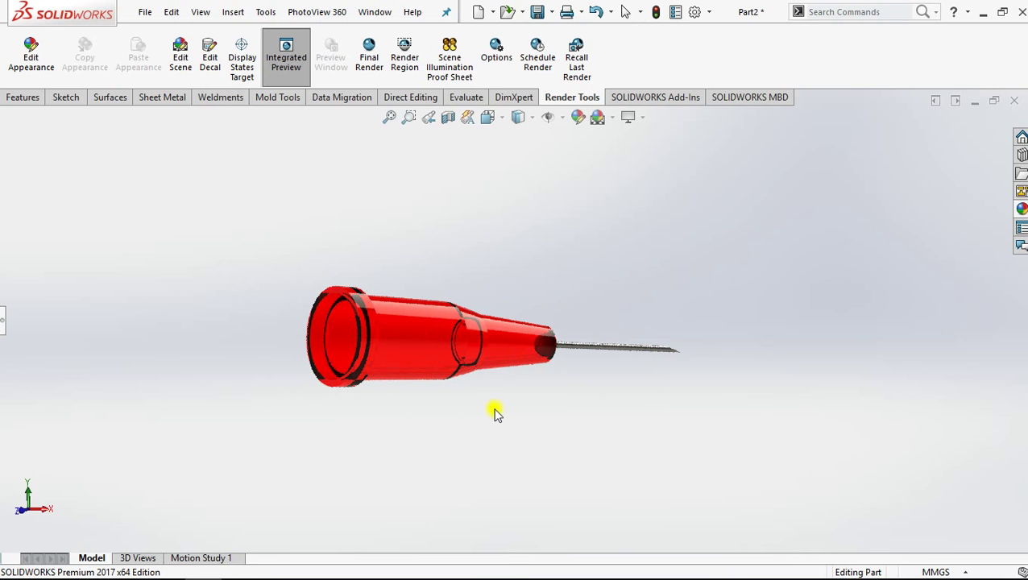